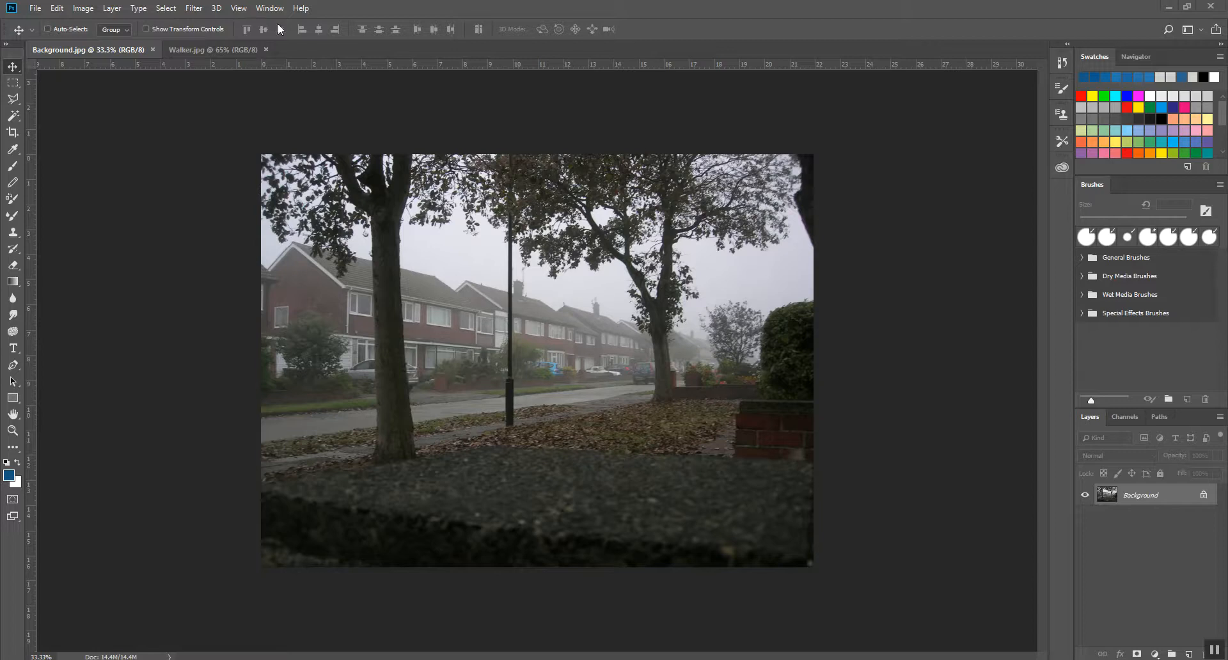
# Compare the empty street scene in Background.jpg with the robot walker on the glass table in Walker.jpg.
pyautogui.click(235, 47)
pyautogui.hotkey('ctrl', 'd')
pyautogui.moveTo(586, 351); pyautogui.dragTo(587, 310)
pyautogui.scroll(-4, 586, 311)
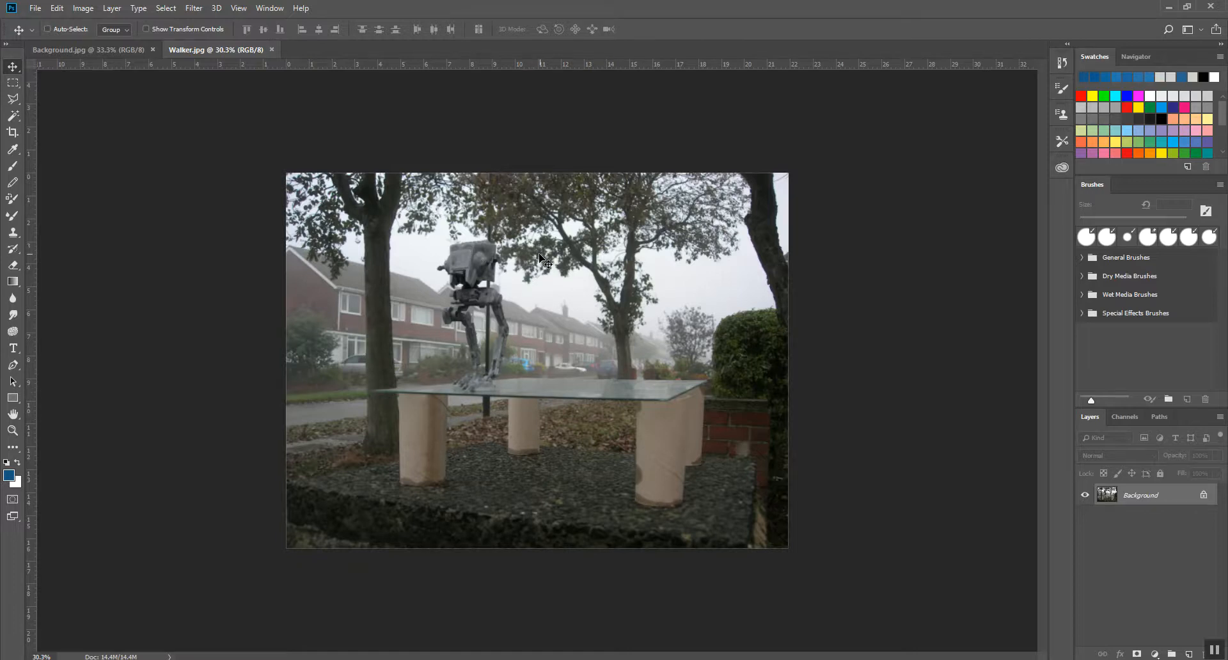
pyautogui.click(140, 49)
pyautogui.click(203, 45)
pyautogui.click(122, 48)
pyautogui.click(177, 45)
pyautogui.click(35, 9)
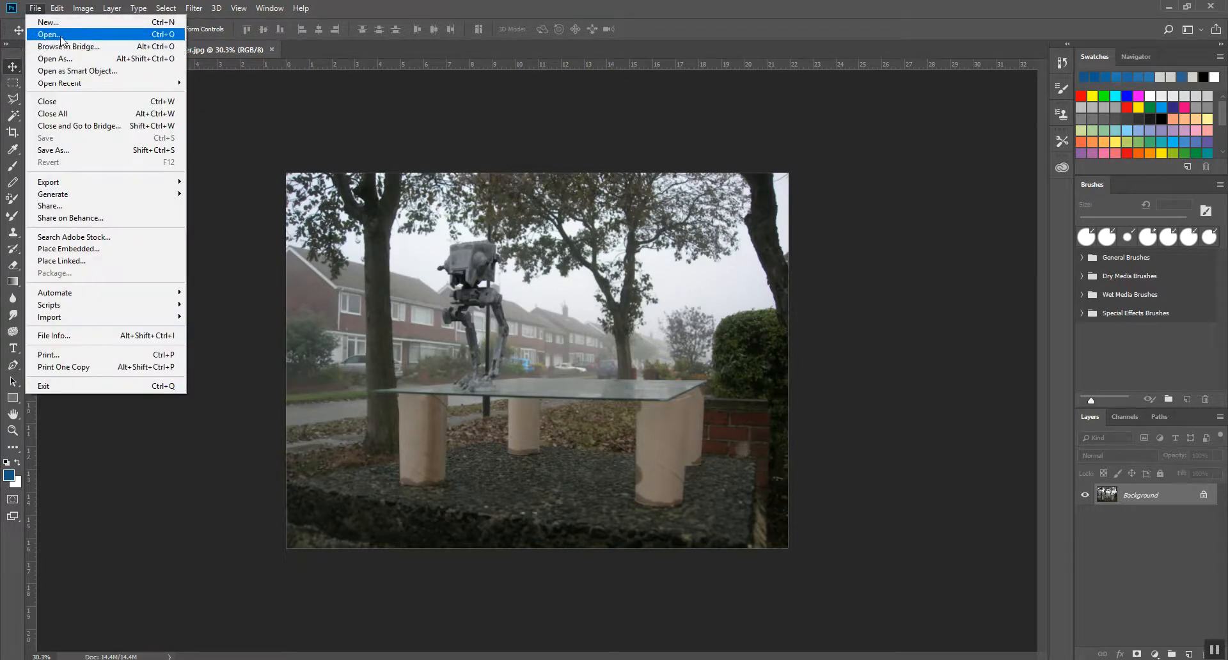
pyautogui.click(40, 10)
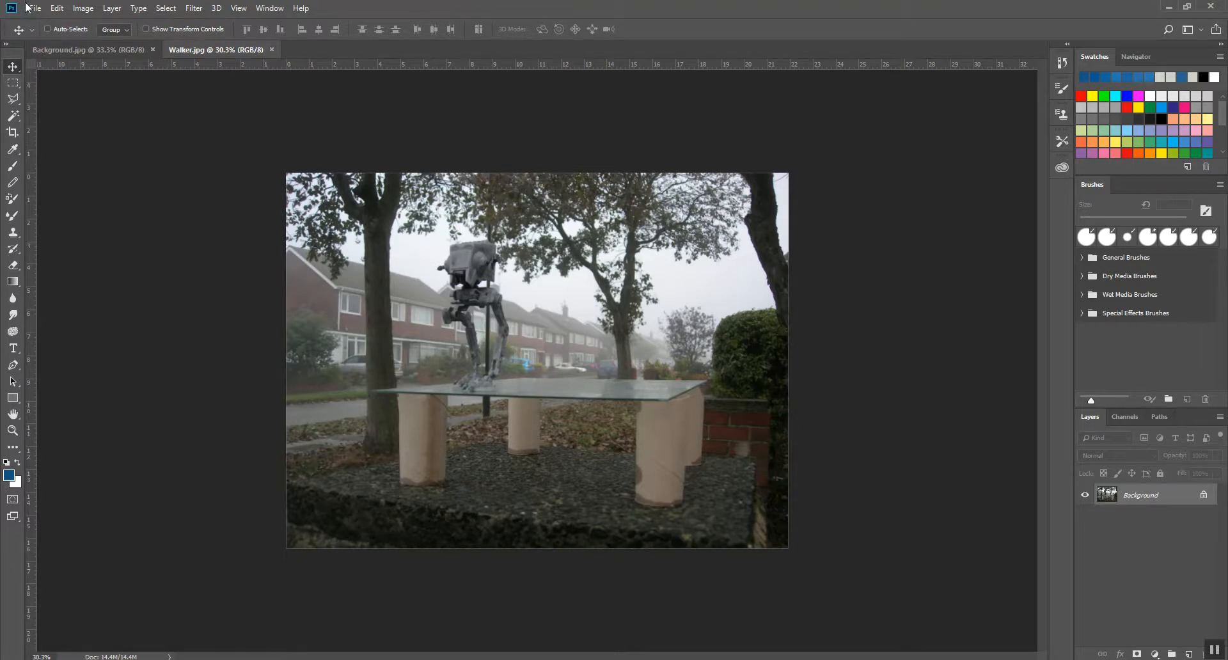
pyautogui.click(86, 50)
pyautogui.click(232, 49)
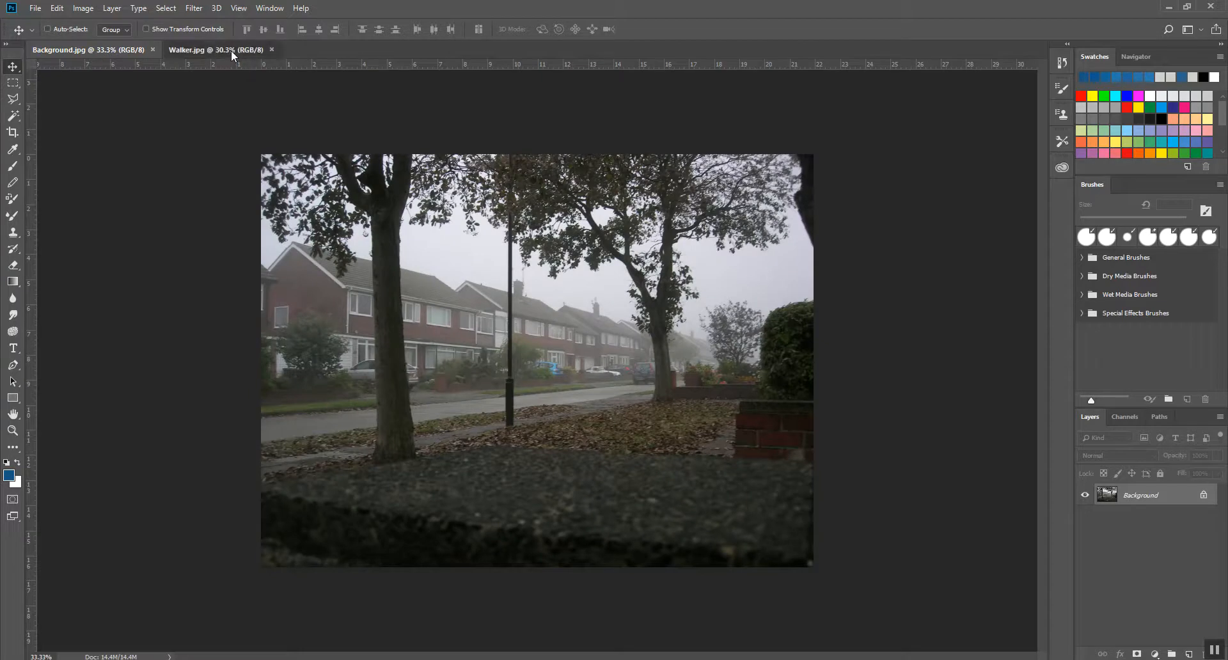
pyautogui.click(86, 49)
pyautogui.click(183, 50)
pyautogui.click(90, 52)
pyautogui.click(186, 51)
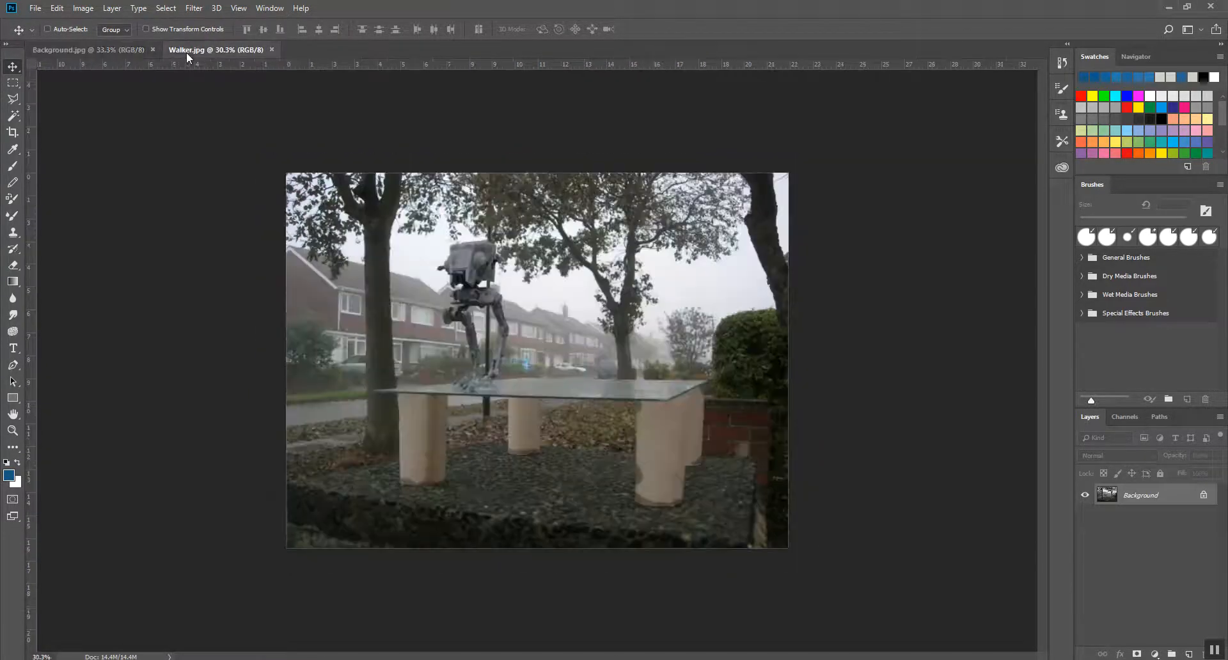
pyautogui.click(115, 51)
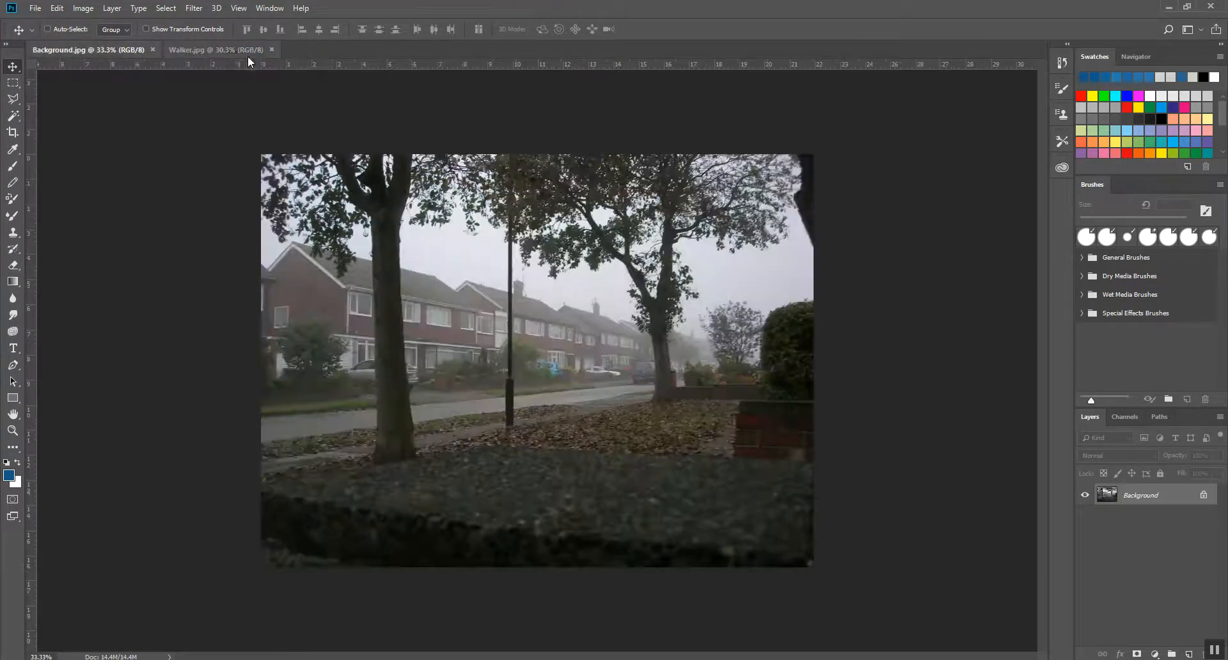
pyautogui.click(234, 51)
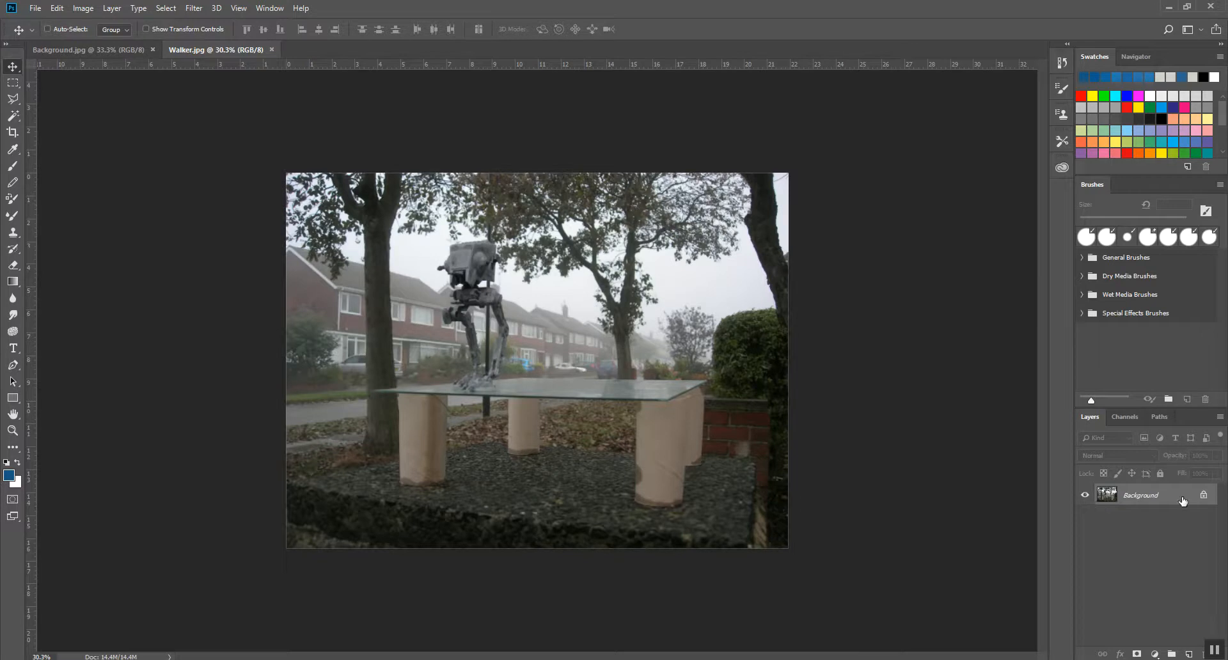
pyautogui.click(69, 45)
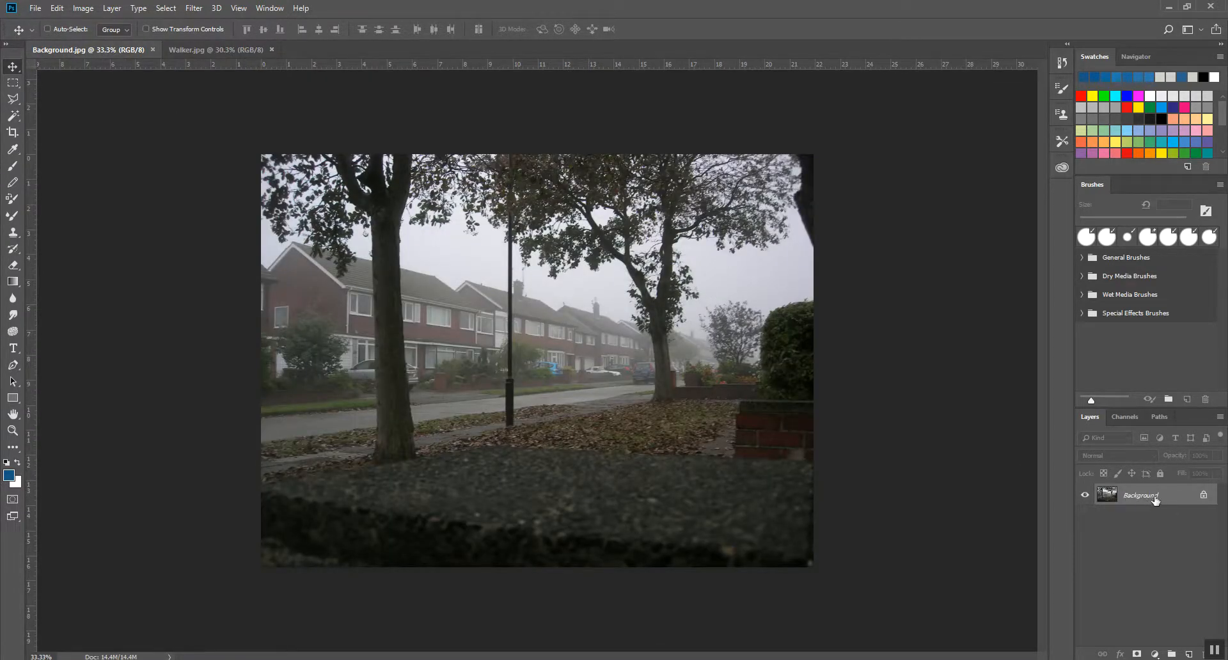
pyautogui.moveTo(1110, 498); pyautogui.dragTo(326, 82)
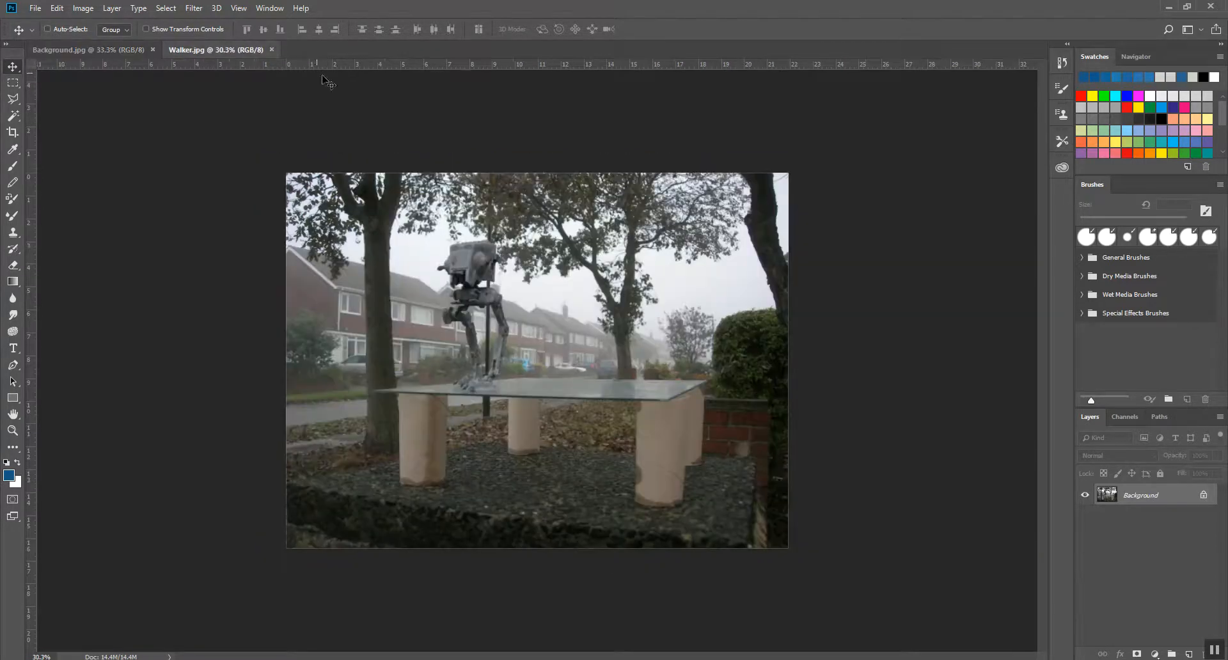
# Begin a new document and name it Walker.
pyautogui.click(35, 7)
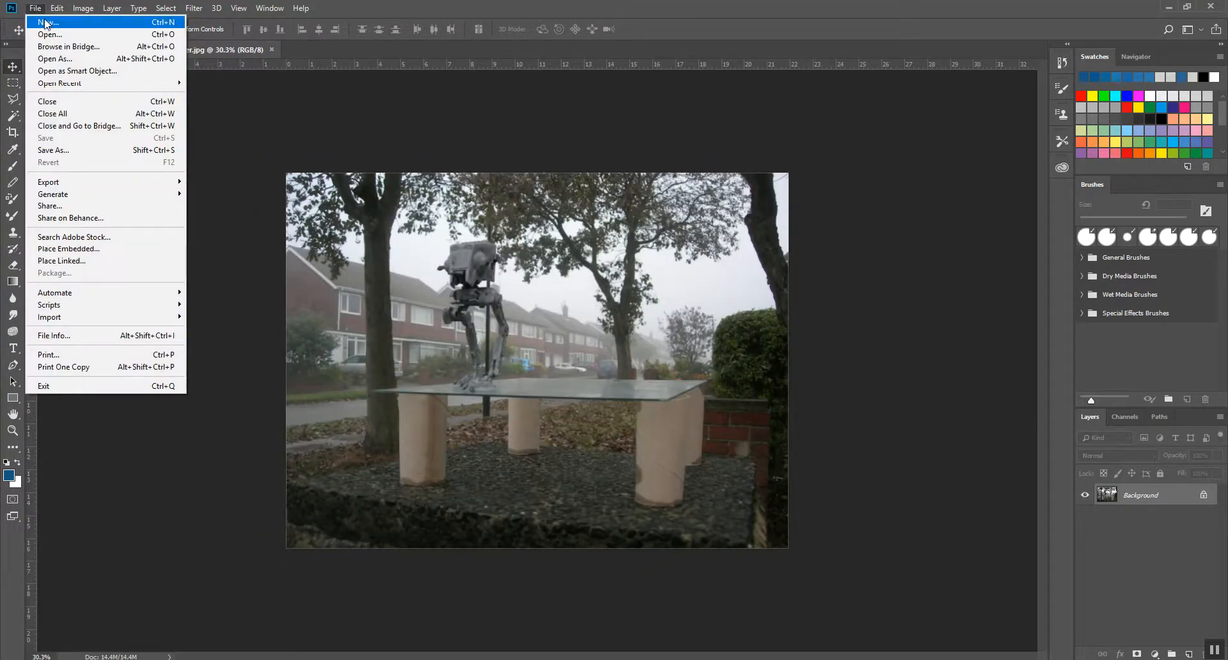
pyautogui.click(47, 23)
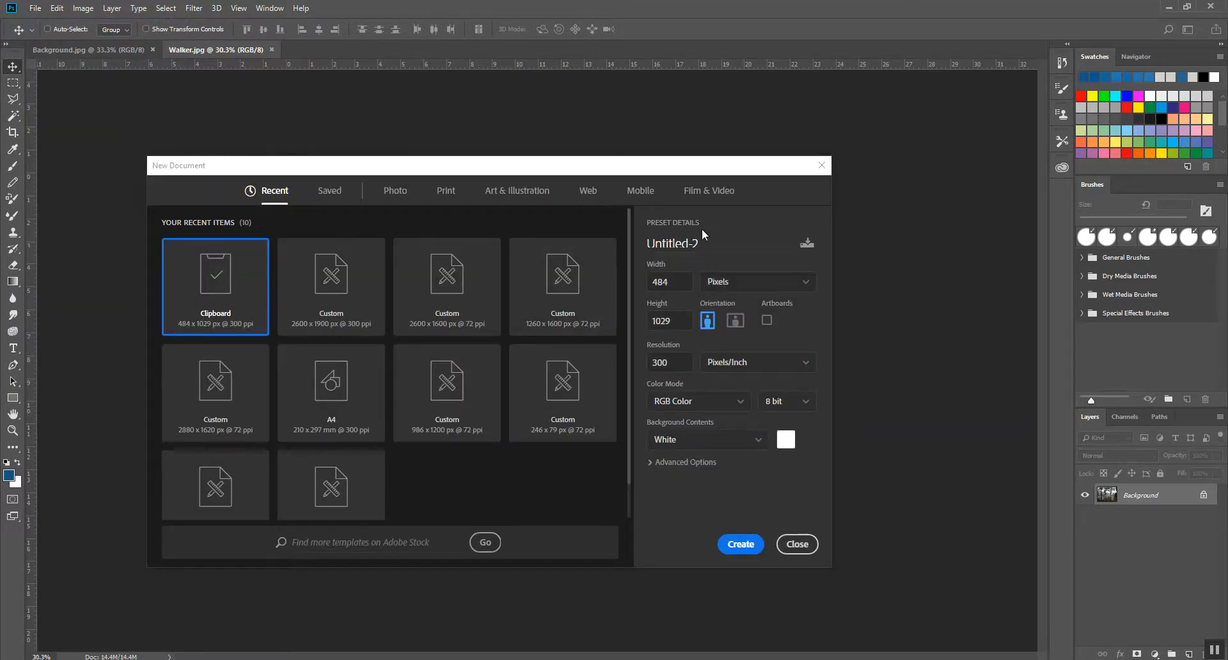
pyautogui.click(719, 245)
pyautogui.write('Walker')
# Set the new document's size to 2000 pixels wide and 1800 pixels high.
pyautogui.click(726, 281)
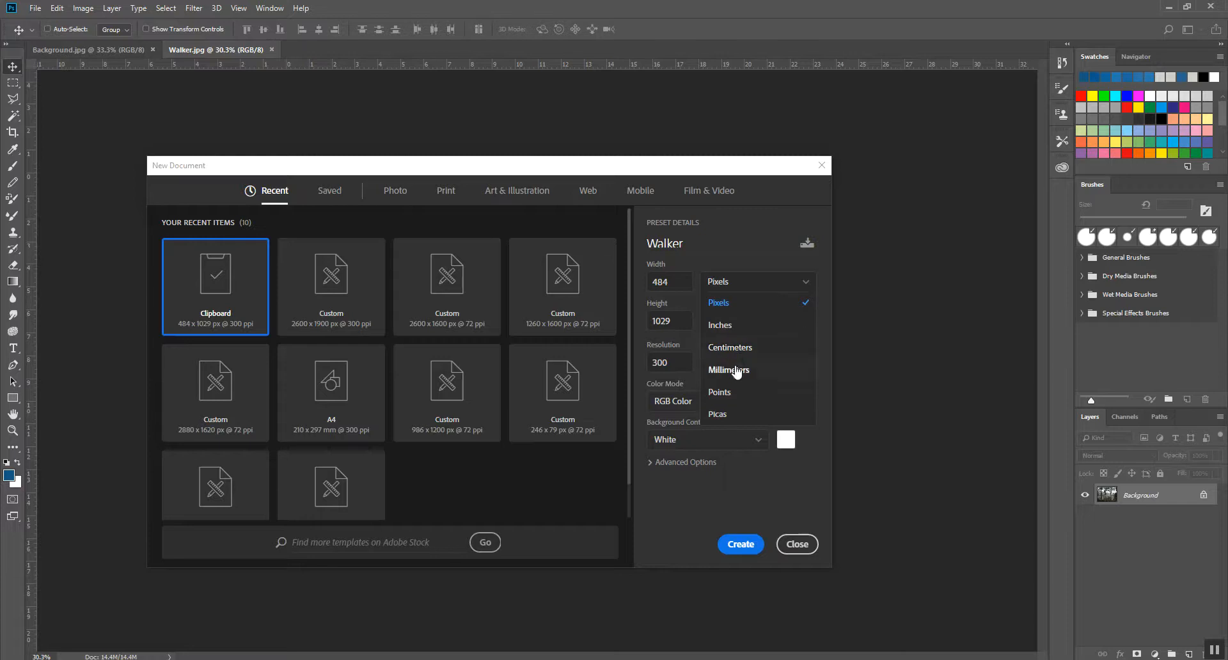
pyautogui.click(677, 289)
pyautogui.click(684, 283)
pyautogui.moveTo(683, 283); pyautogui.dragTo(627, 281)
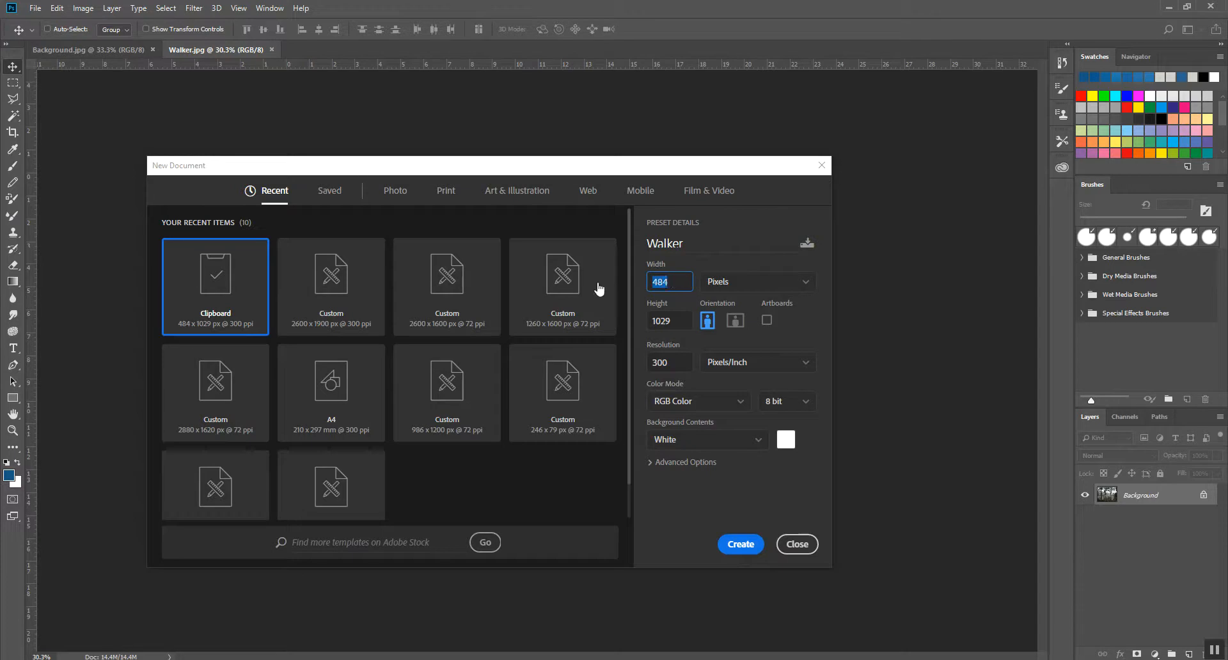
pyautogui.write('2000')
pyautogui.press('Tab')
pyautogui.write('1800')
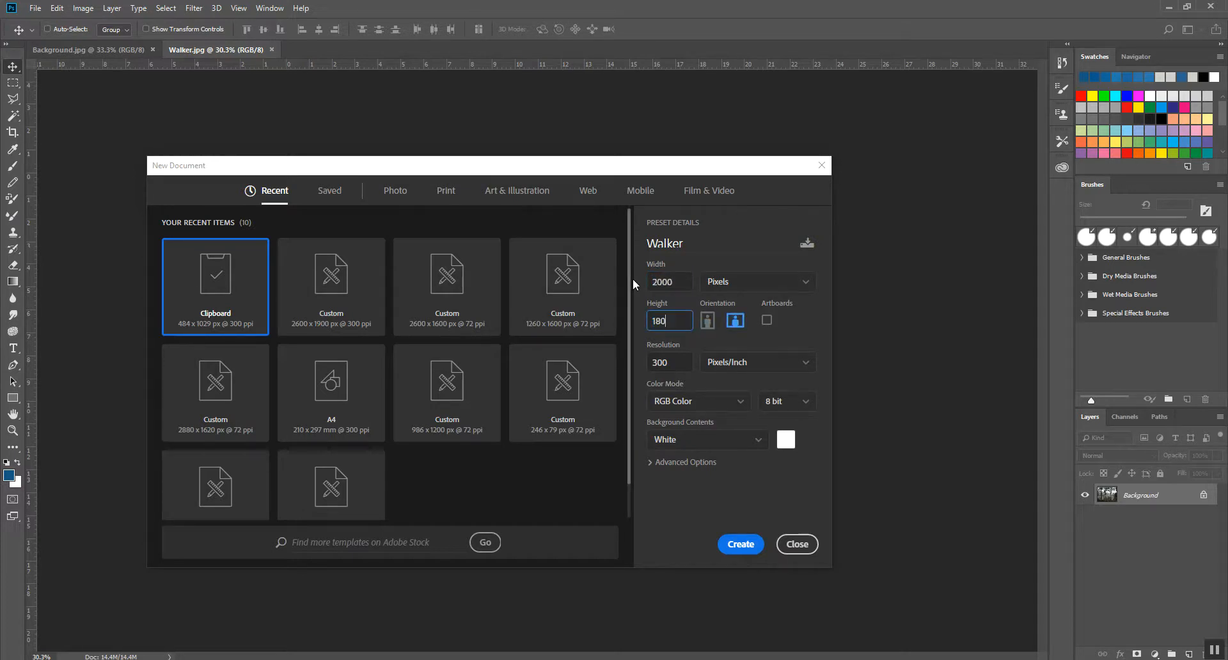
pyautogui.doubleClick(679, 282)
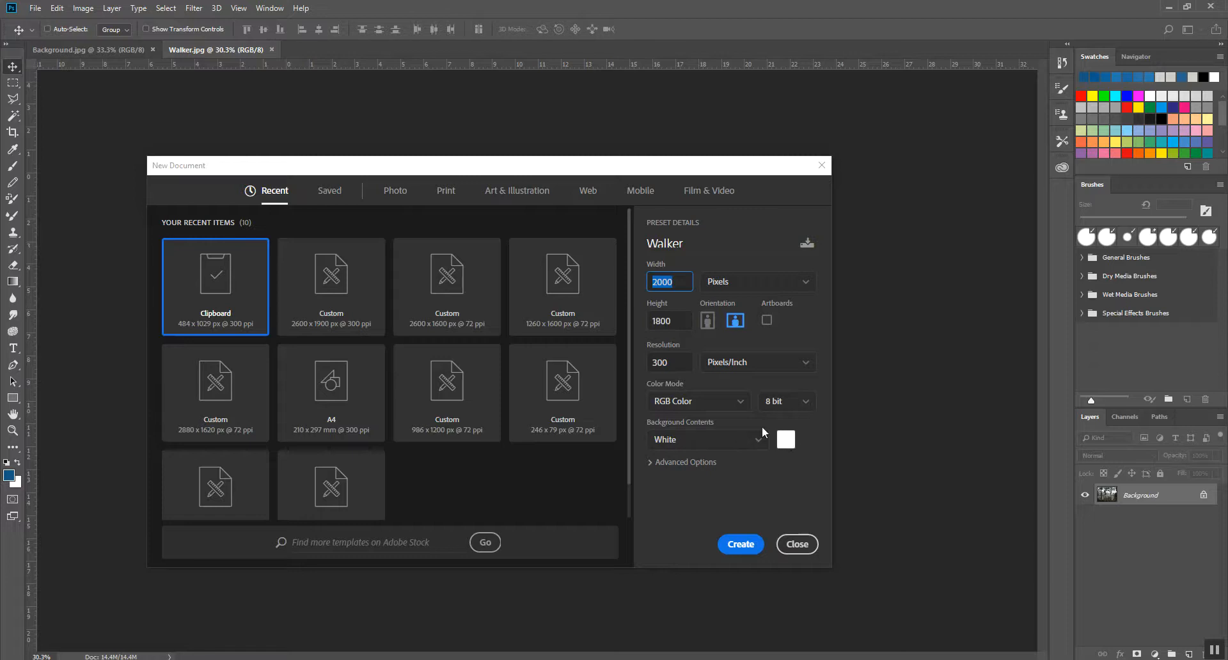
# Keep the colour mode at RGB Color and create the new document.
pyautogui.click(671, 401)
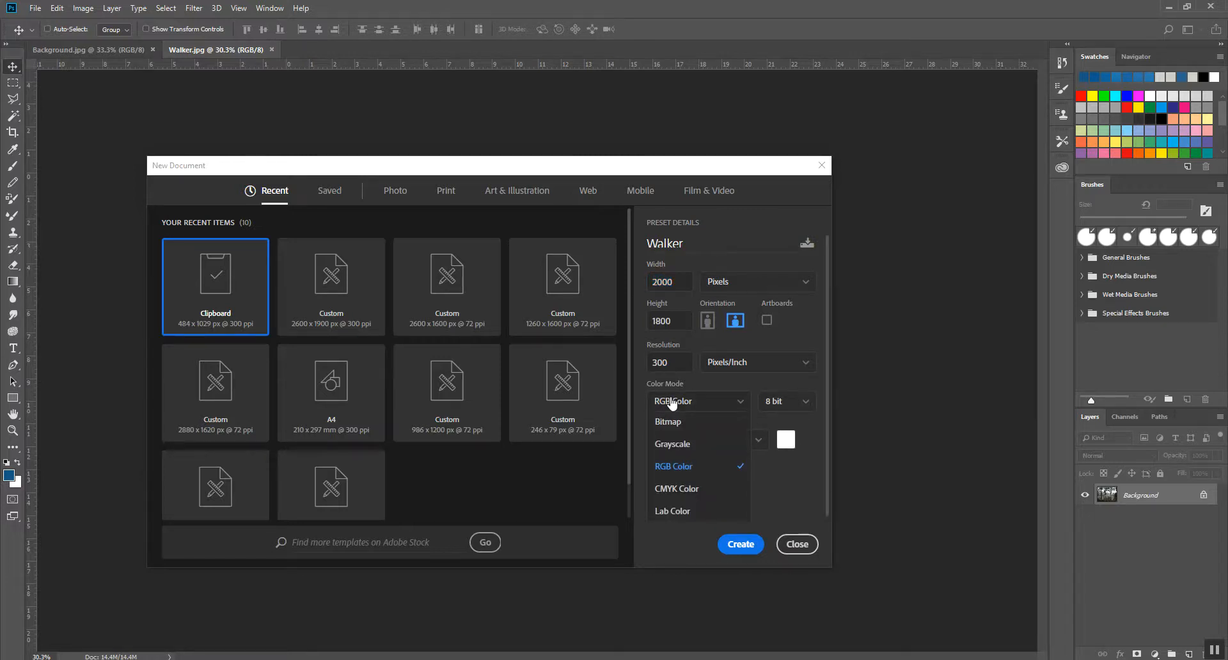
pyautogui.click(704, 404)
pyautogui.click(706, 404)
pyautogui.click(700, 401)
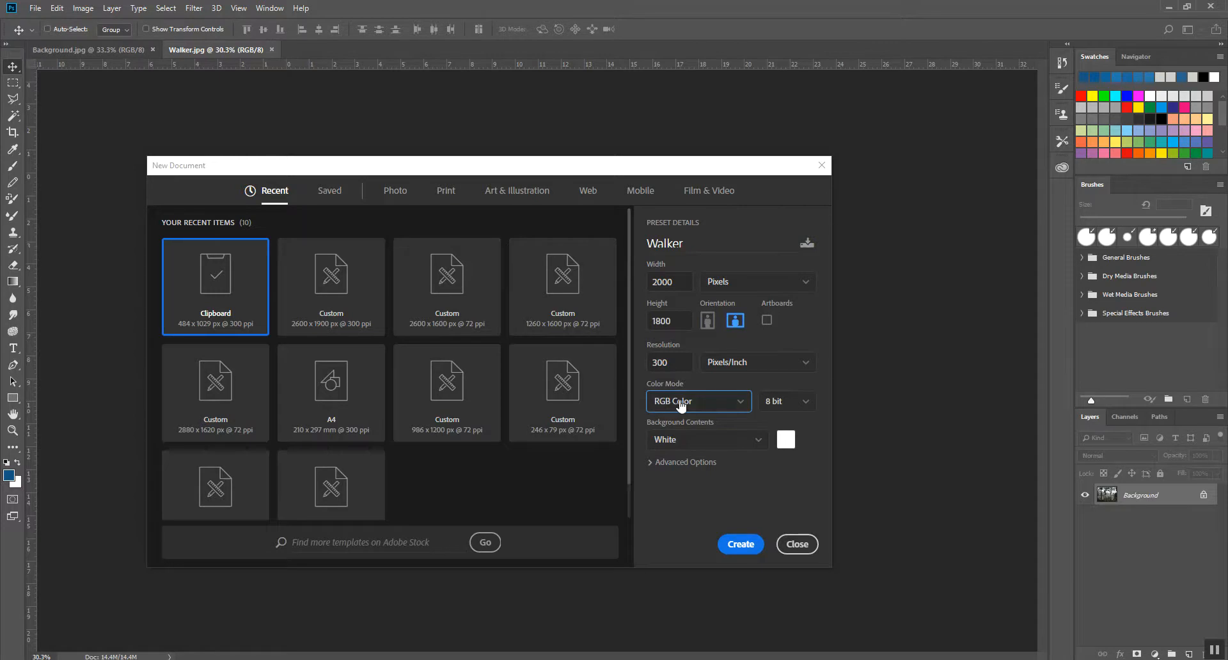
pyautogui.click(742, 545)
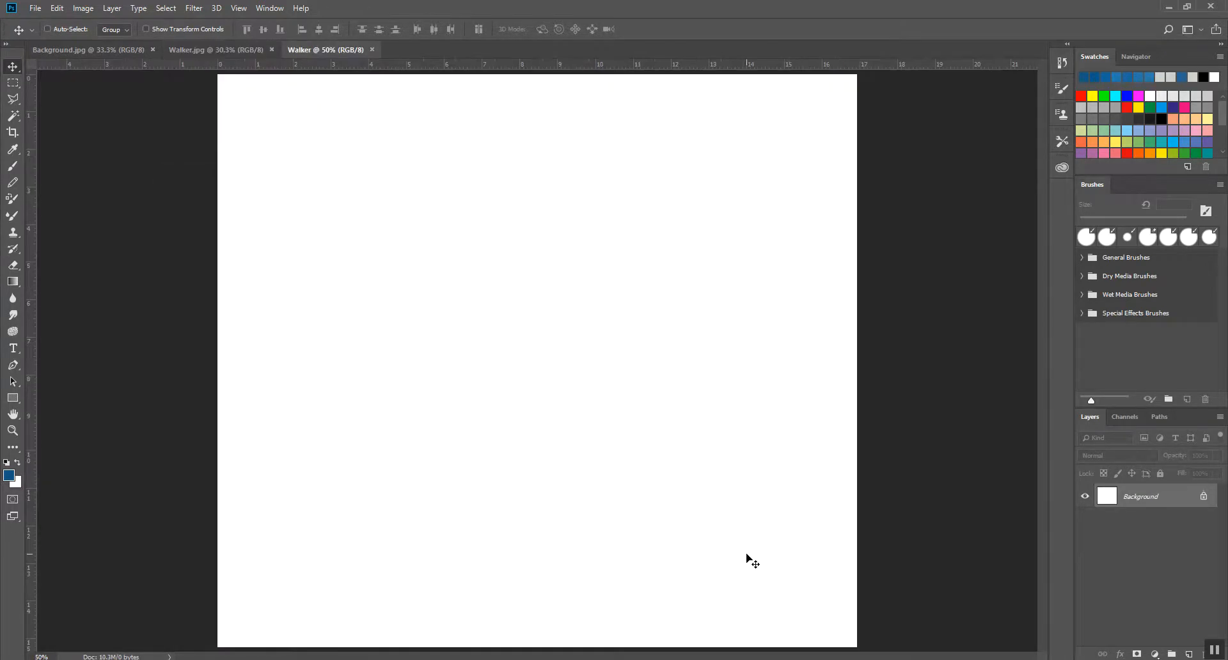
pyautogui.scroll(-2, 734, 483)
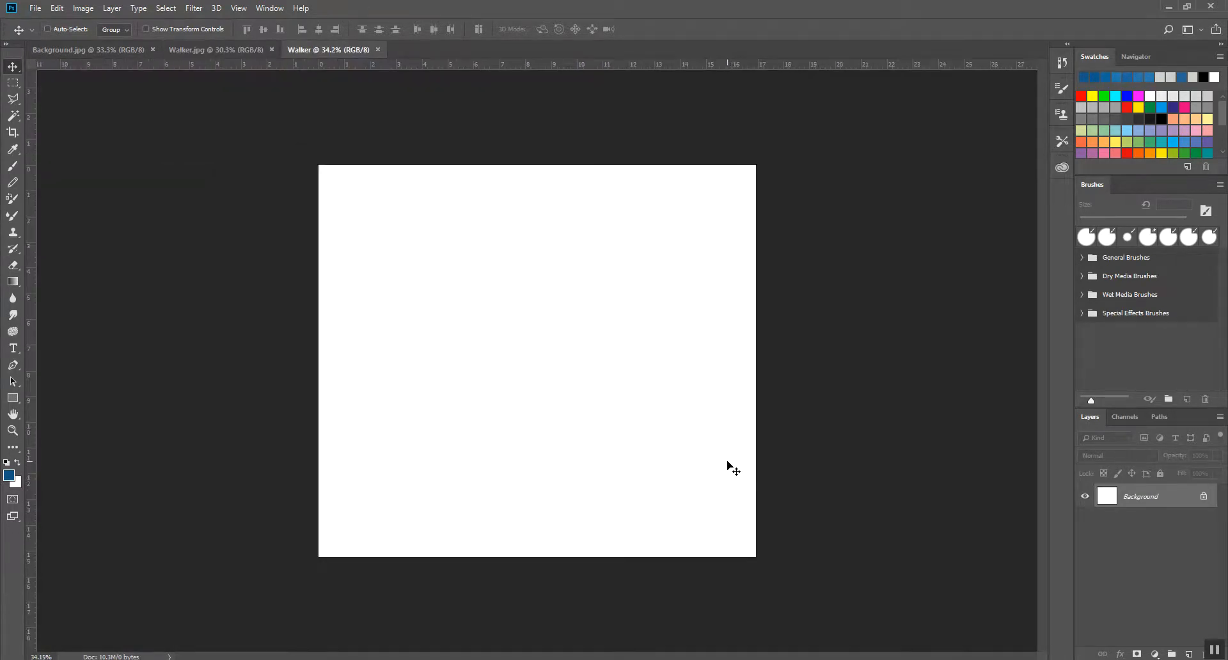
# Select the entire street photo in Background.jpg with the Rectangular Marquee tool and copy it.
pyautogui.click(88, 51)
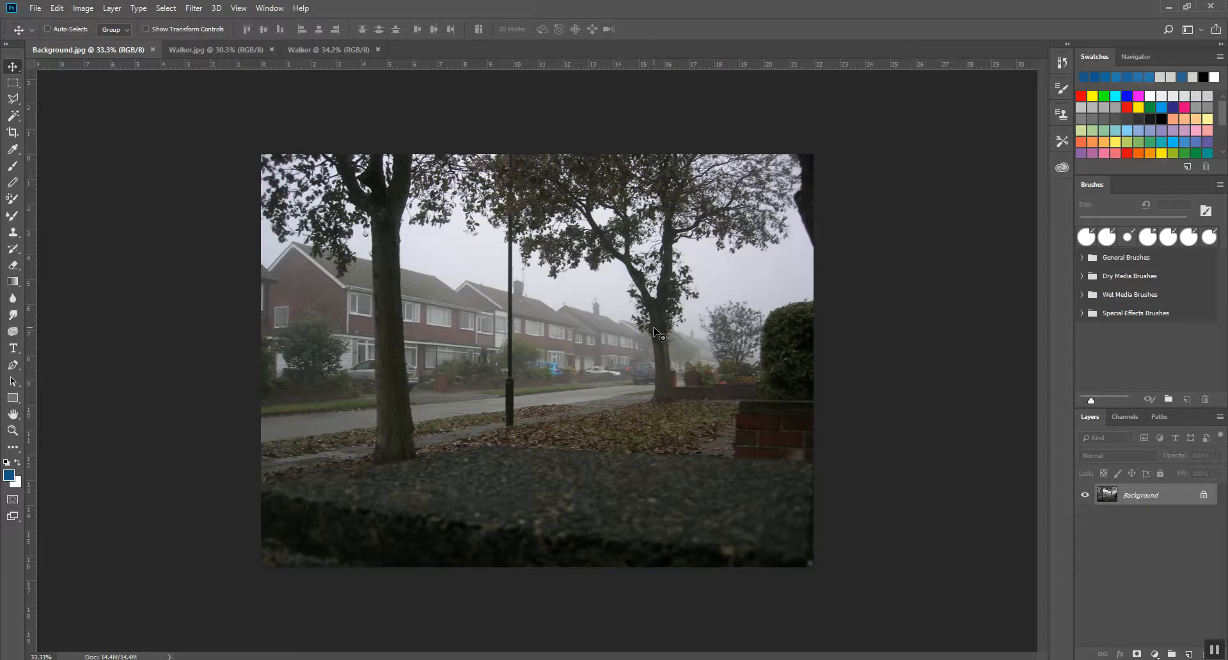
pyautogui.click(35, 8)
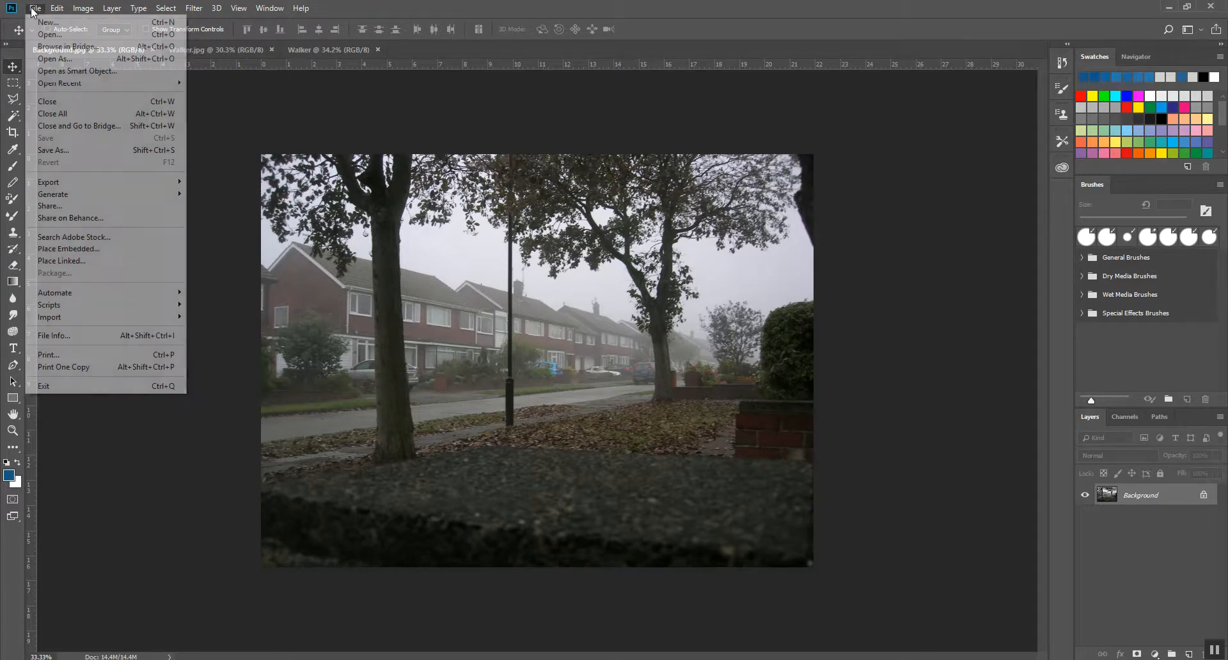
pyautogui.click(34, 10)
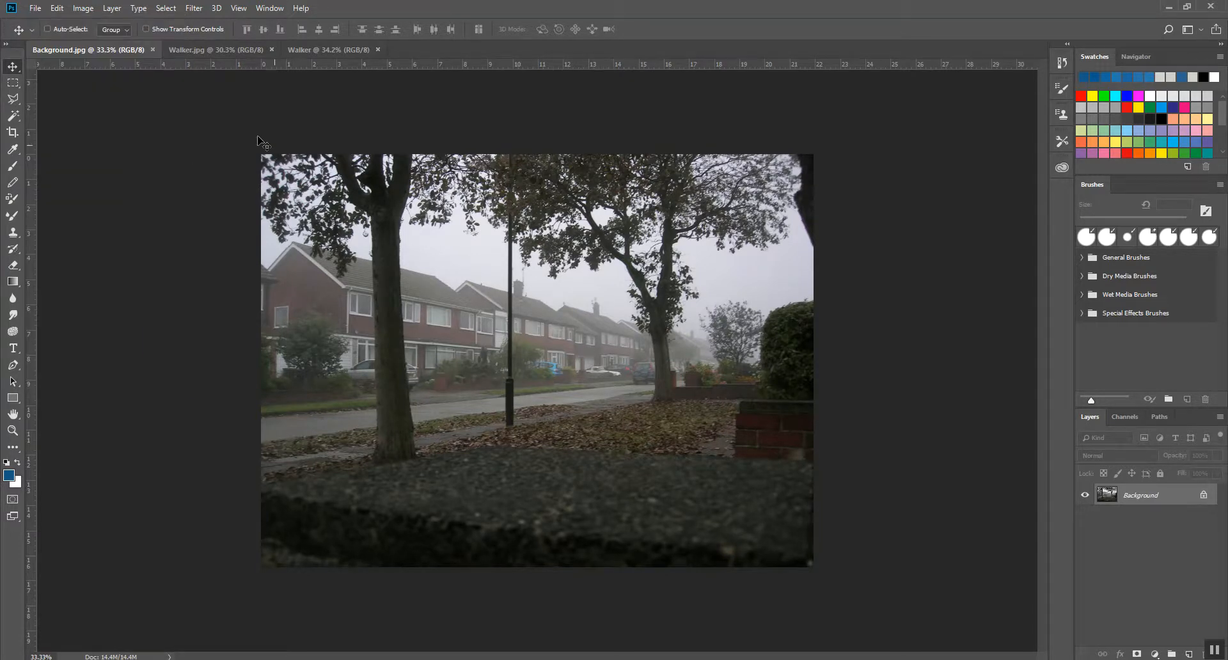
pyautogui.click(15, 83)
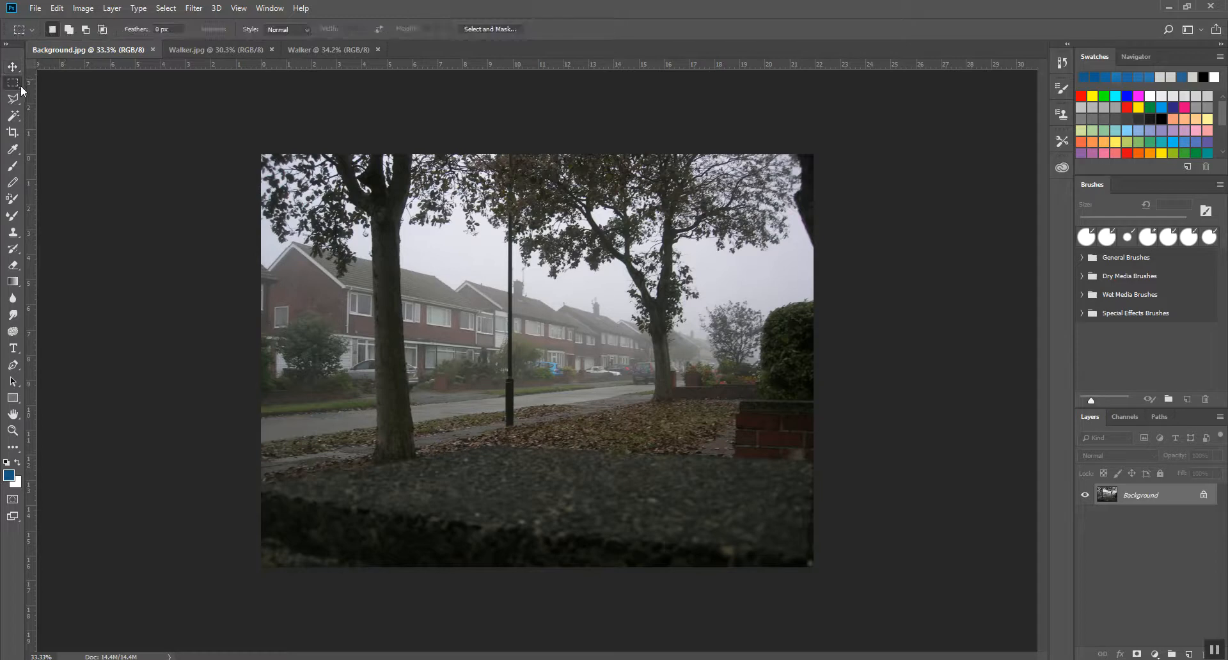
pyautogui.click(13, 67)
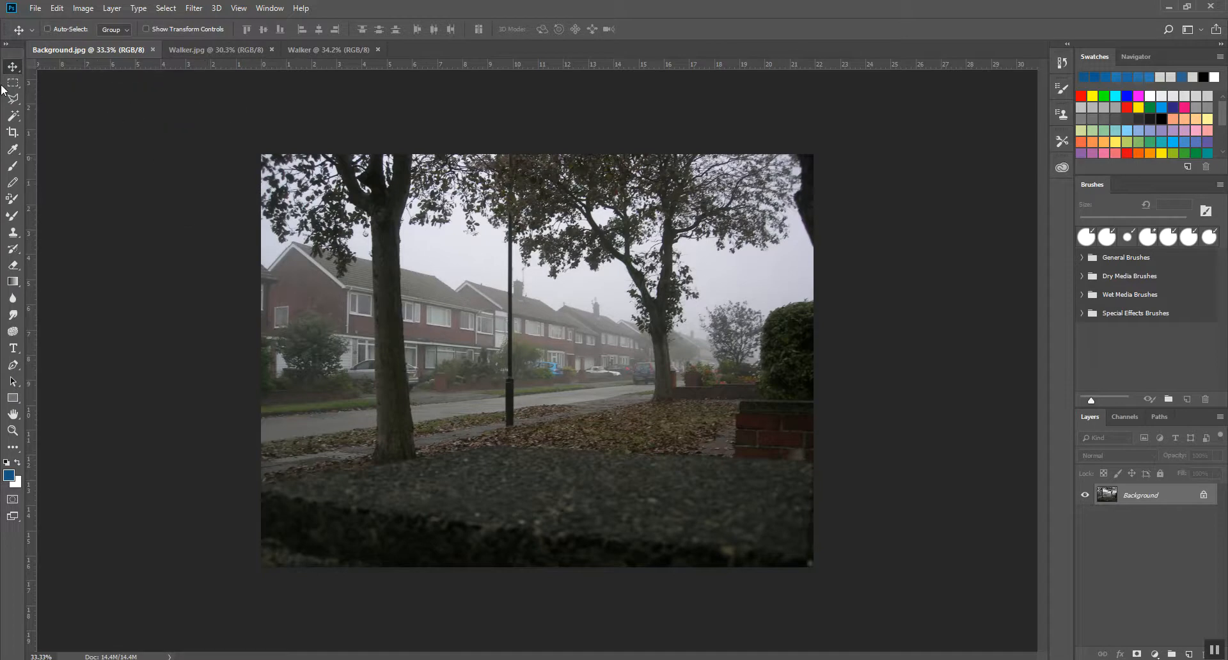
pyautogui.click(9, 84)
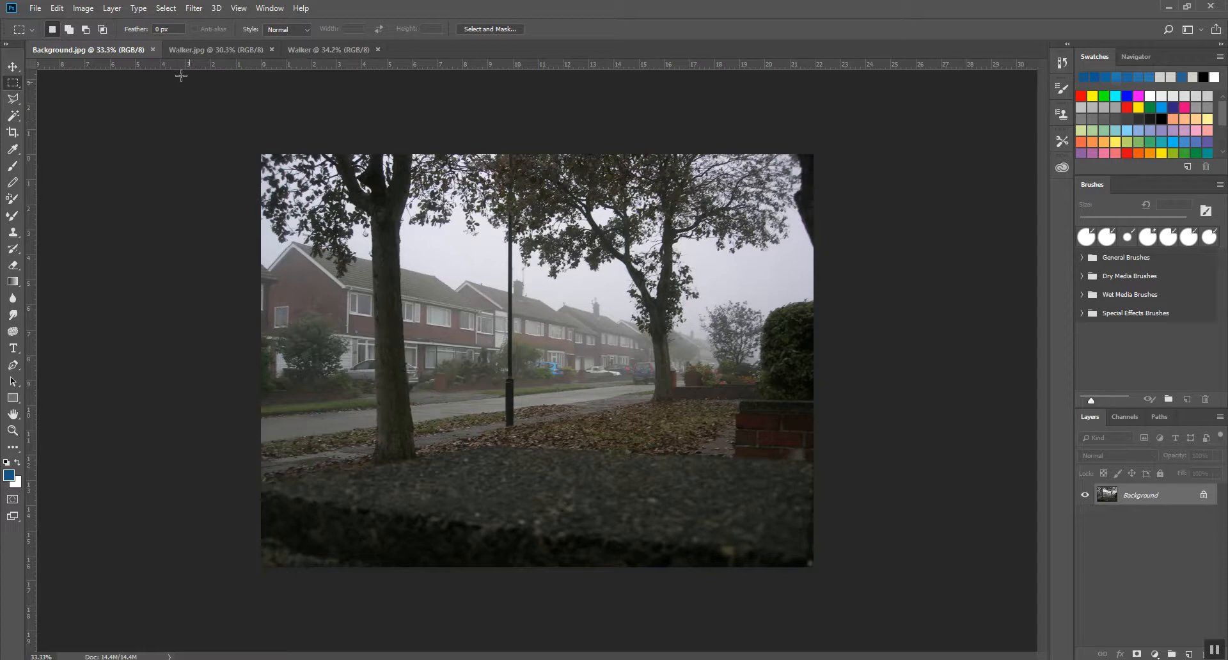
pyautogui.moveTo(195, 113); pyautogui.dragTo(831, 542)
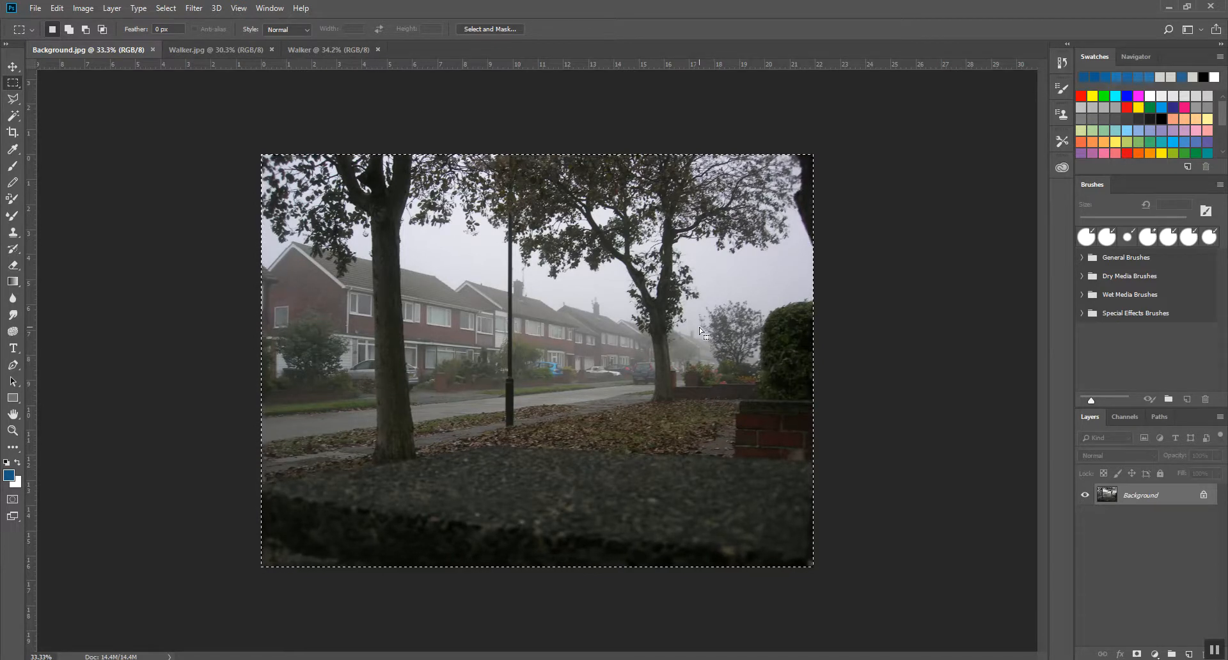
pyautogui.click(57, 7)
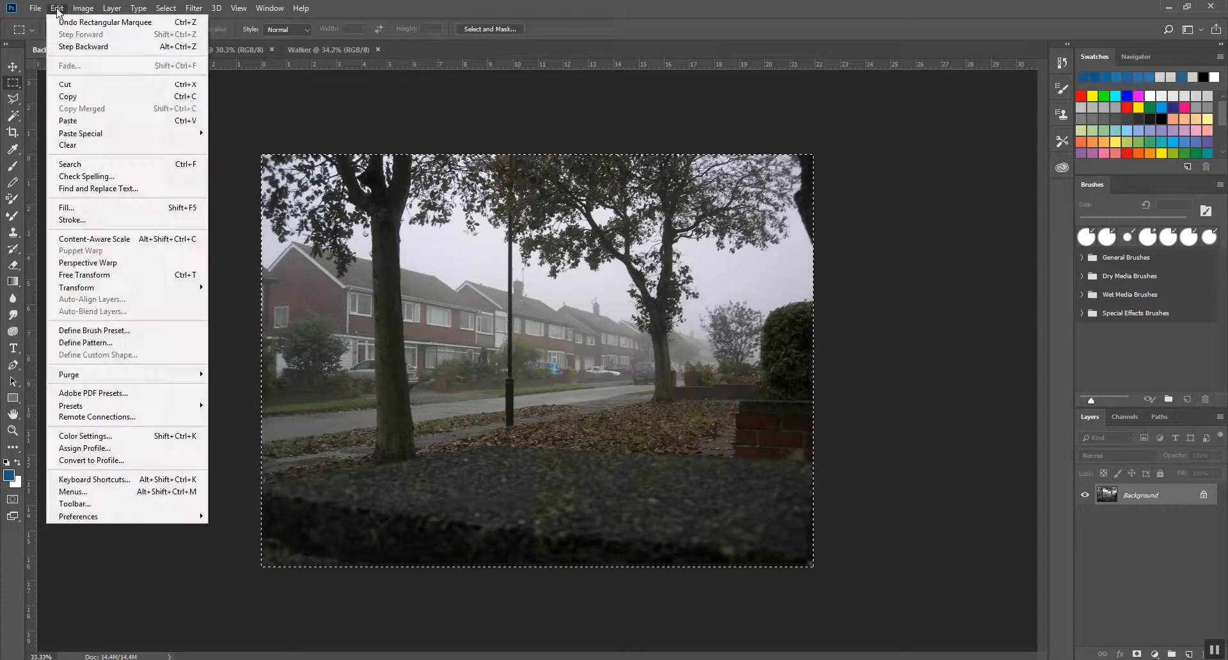
pyautogui.click(83, 101)
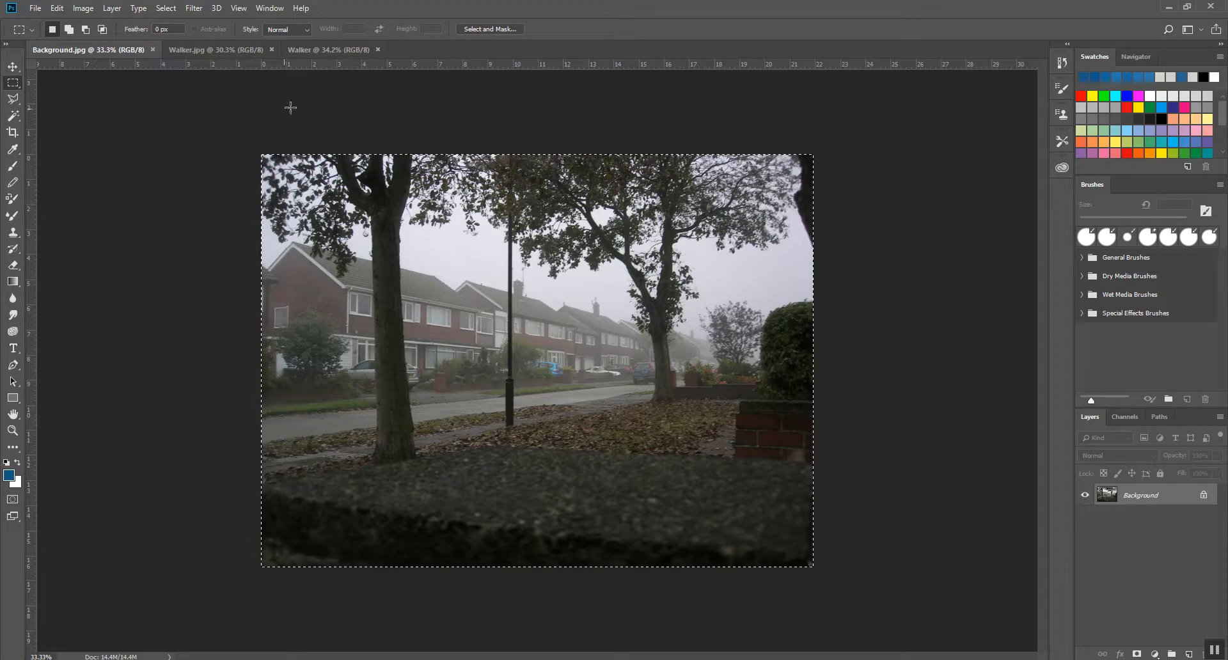
# Paste the copied street photo into the new blank Walker document.
pyautogui.click(218, 52)
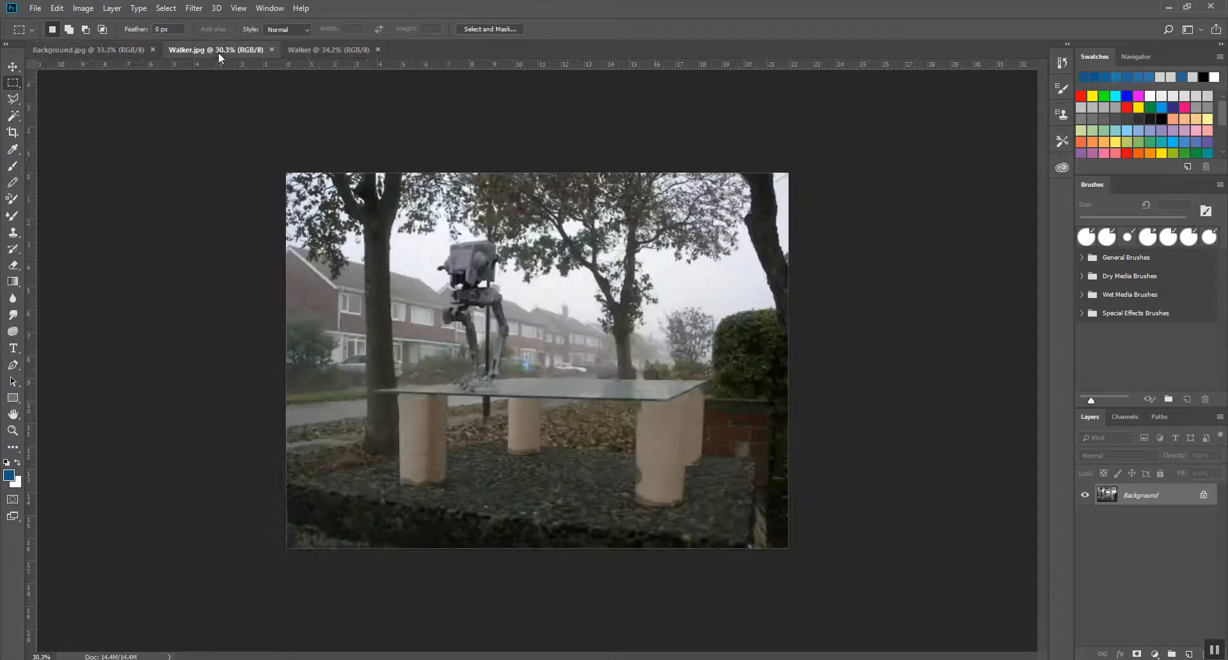
pyautogui.click(320, 49)
pyautogui.hotkey('ctrl', 'v')
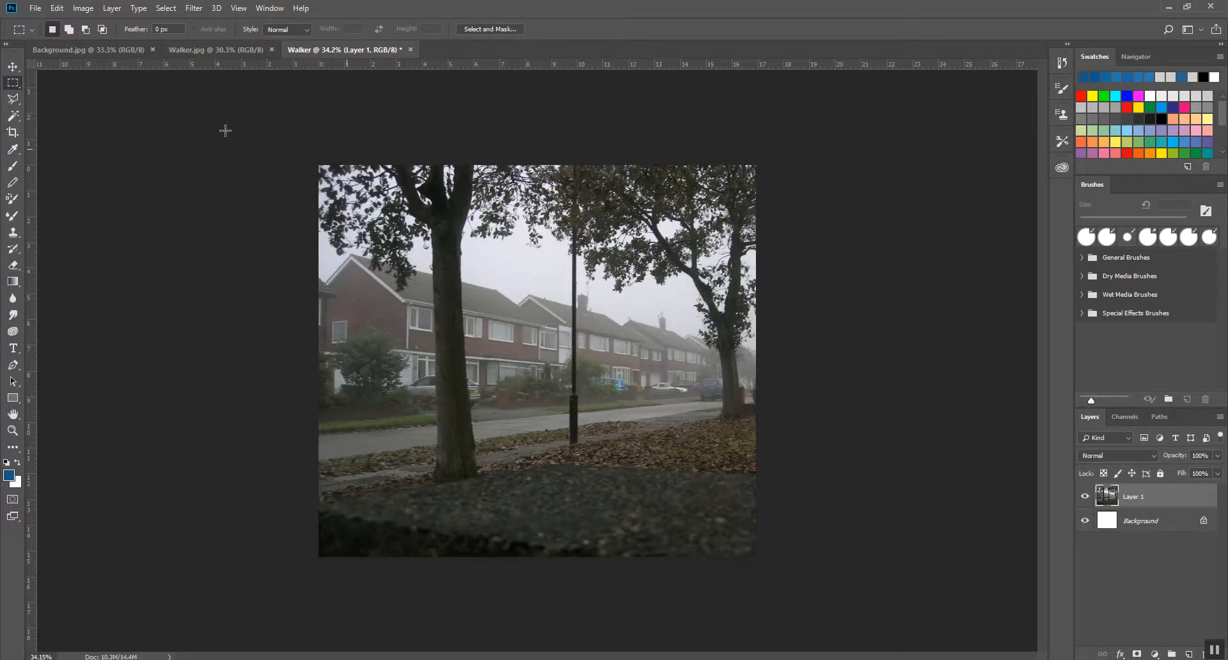
# Reposition the pasted street photo on Layer 1 so it covers the whole canvas with the lamp post near the centre.
pyautogui.press('v')
pyautogui.moveTo(541, 242); pyautogui.dragTo(505, 238)
pyautogui.moveTo(523, 250); pyautogui.dragTo(537, 281)
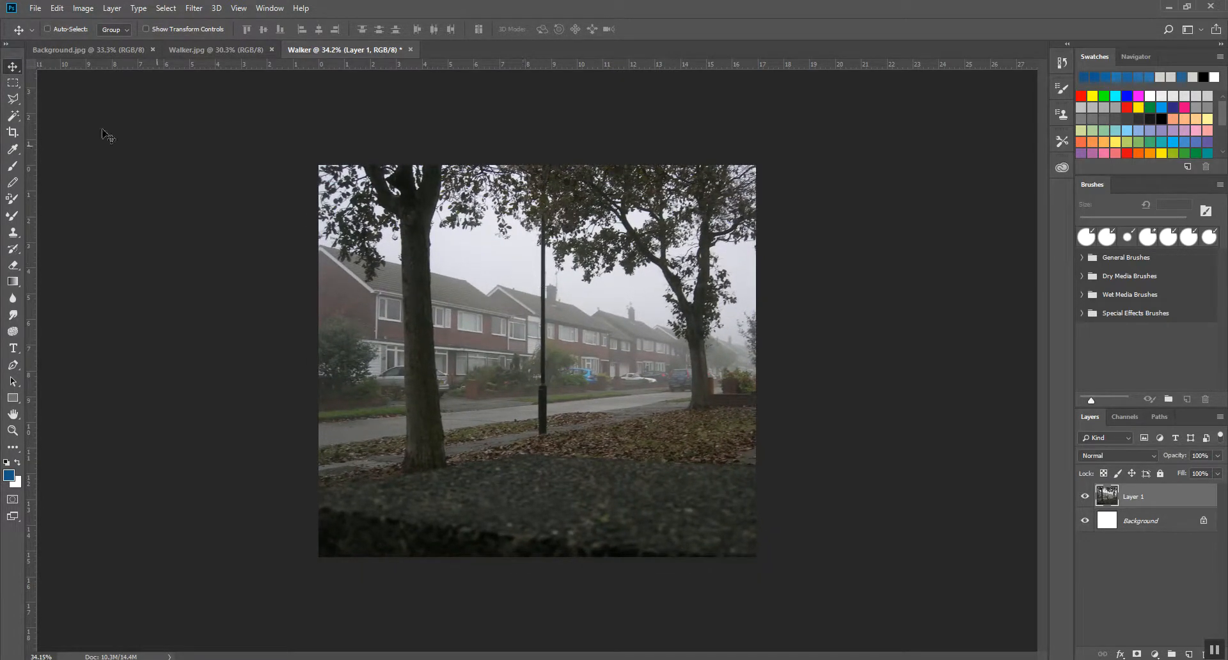
pyautogui.moveTo(520, 313)
pyautogui.mouseDown()
pyautogui.moveTo(513, 296)
pyautogui.moveTo(507, 310)
pyautogui.moveTo(525, 321)
pyautogui.mouseUp()
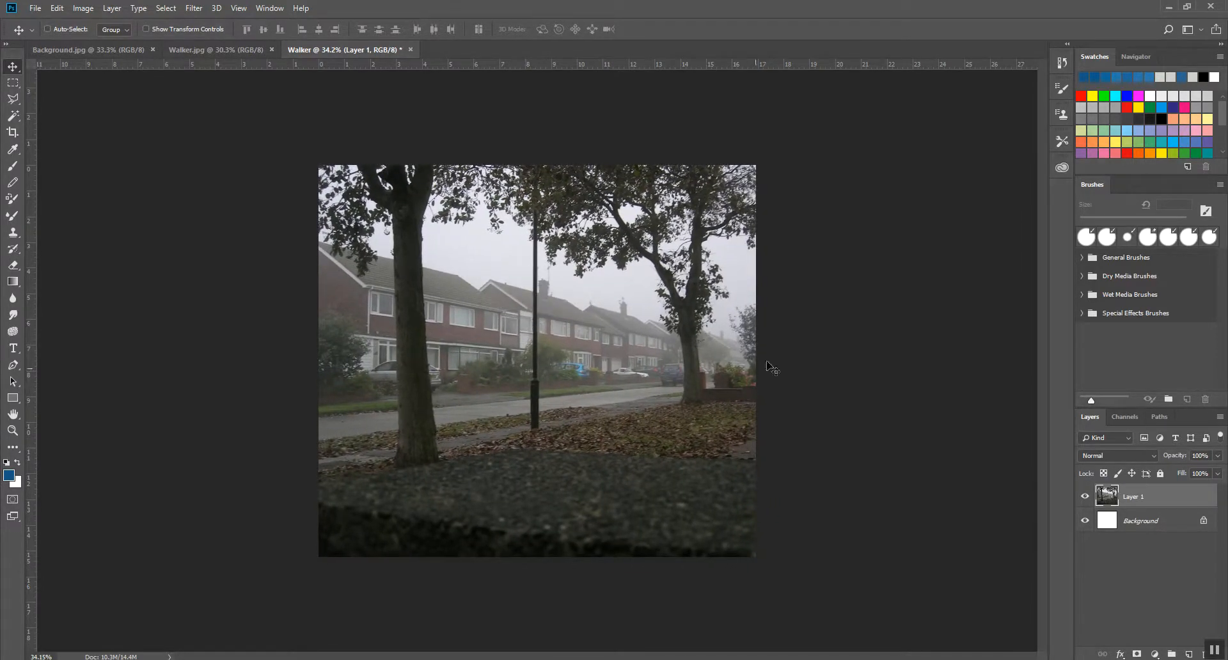
pyautogui.click(1145, 528)
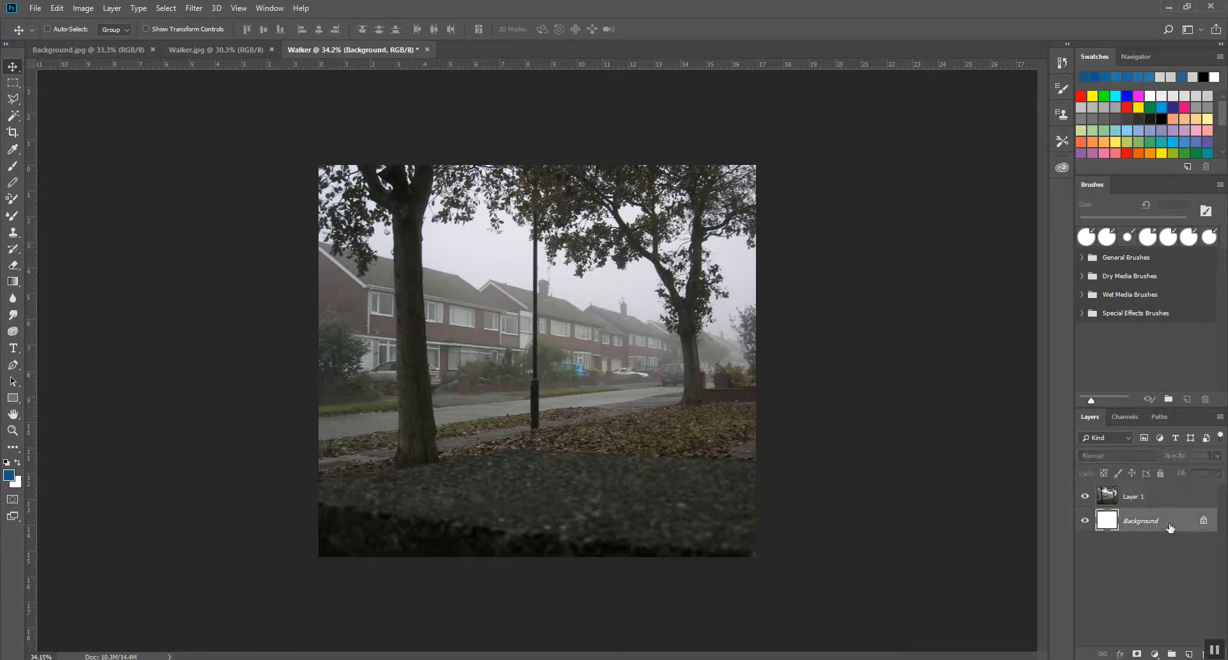
pyautogui.click(1139, 496)
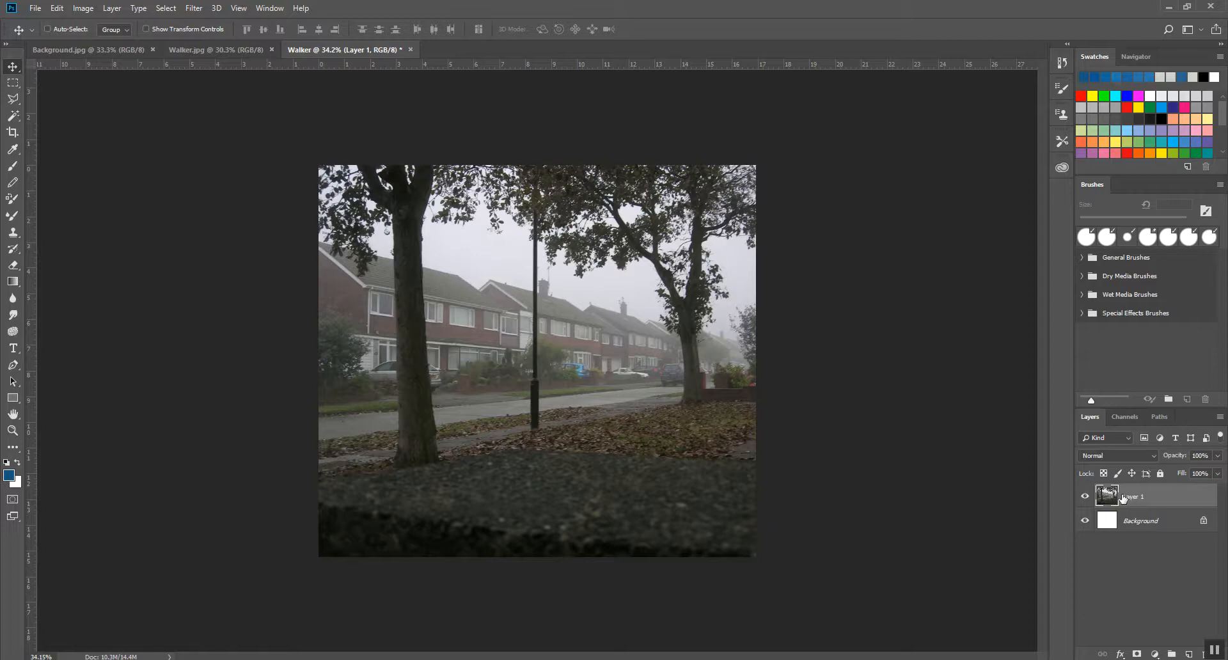
pyautogui.moveTo(515, 413); pyautogui.dragTo(525, 408)
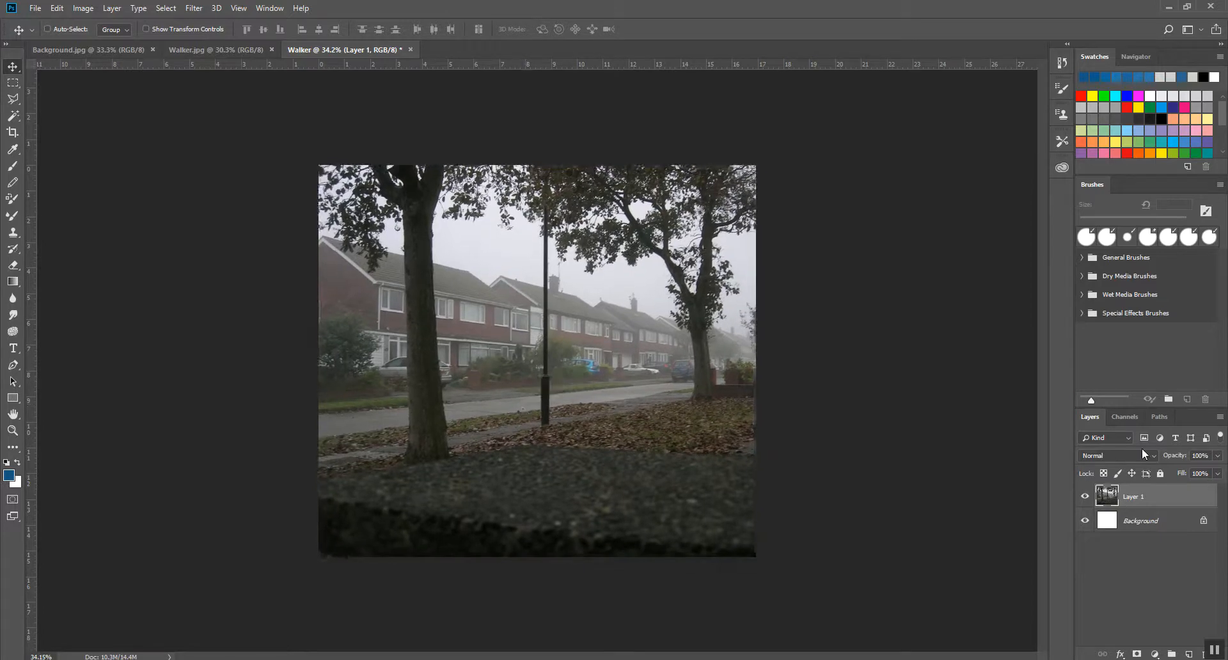
pyautogui.click(1218, 455)
pyautogui.moveTo(1218, 471)
pyautogui.mouseDown()
pyautogui.moveTo(1171, 471)
pyautogui.moveTo(1218, 471)
pyautogui.mouseUp()
pyautogui.click(1126, 455)
pyautogui.click(1126, 455)
# Try deleting a rectangular area around the upper lamp post and tree from Layer 1, undo the deletion and deselect.
pyautogui.click(13, 82)
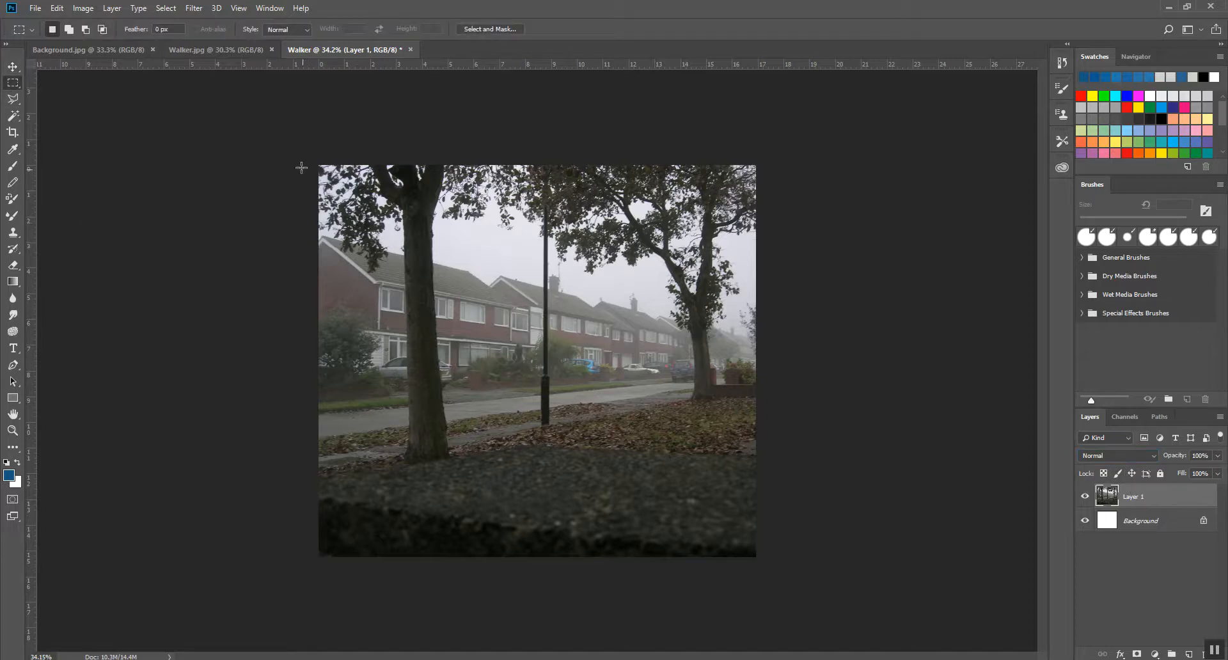
pyautogui.moveTo(523, 223); pyautogui.dragTo(707, 403)
pyautogui.press('Delete')
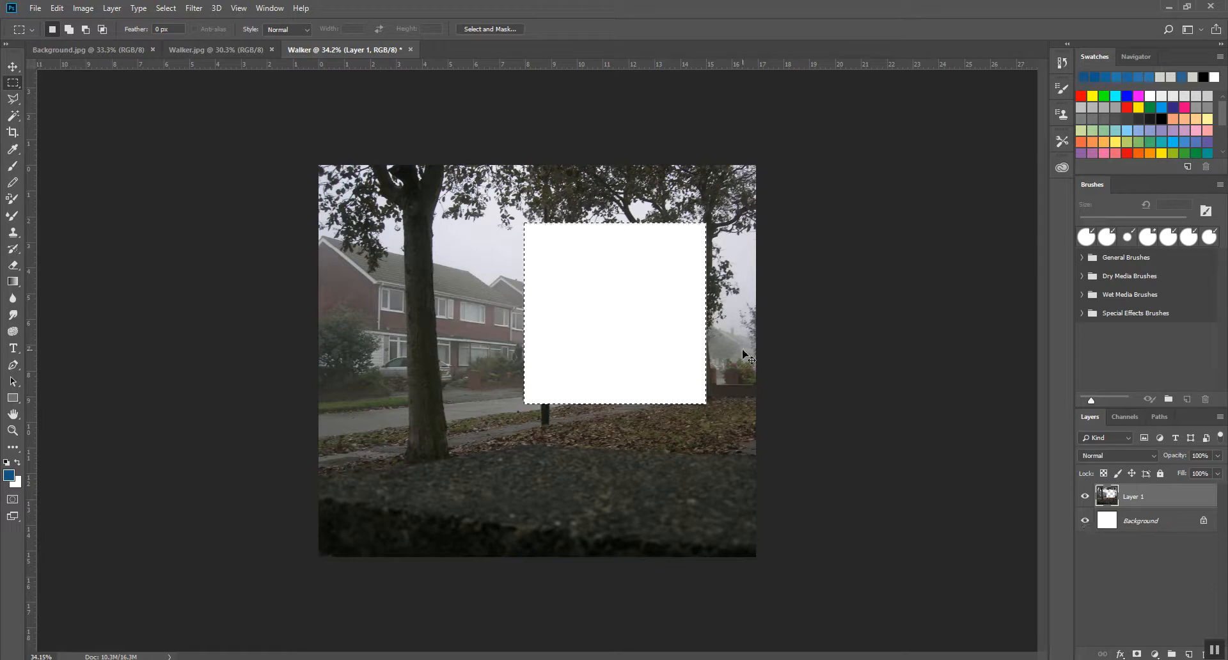
pyautogui.hotkey('ctrl', 'z')
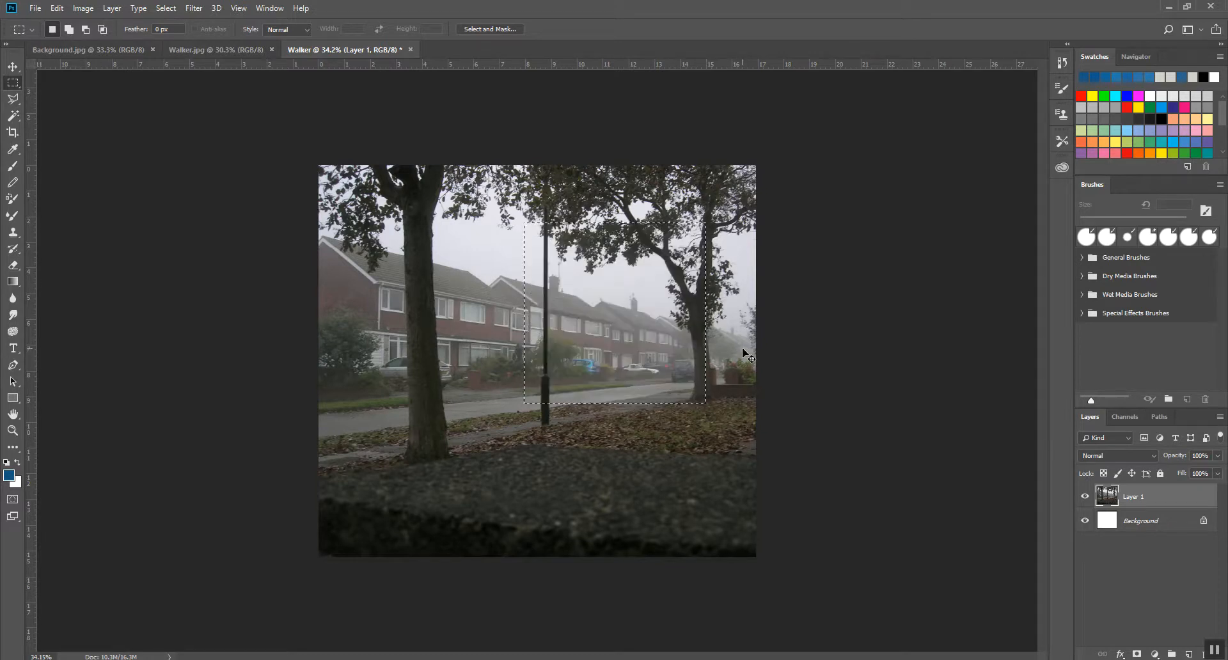
pyautogui.hotkey('ctrl', 'd')
# Select the walker model in Walker.jpg with a rectangular marquee from above its head to below its feet and copy it.
pyautogui.click(179, 52)
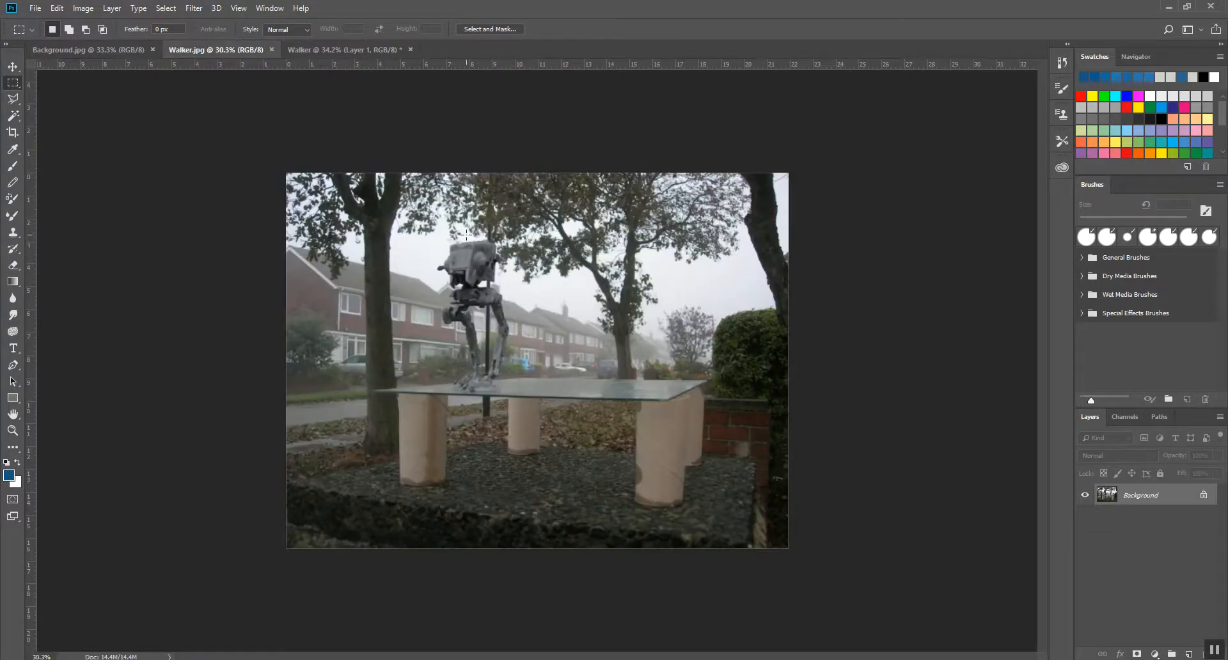
pyautogui.moveTo(432, 229); pyautogui.dragTo(518, 408)
pyautogui.moveTo(425, 225); pyautogui.dragTo(522, 413)
pyautogui.click(57, 8)
pyautogui.click(67, 93)
# Paste the copied walker into the Walker document above the street photo and move it up slightly over the lamp post.
pyautogui.click(325, 50)
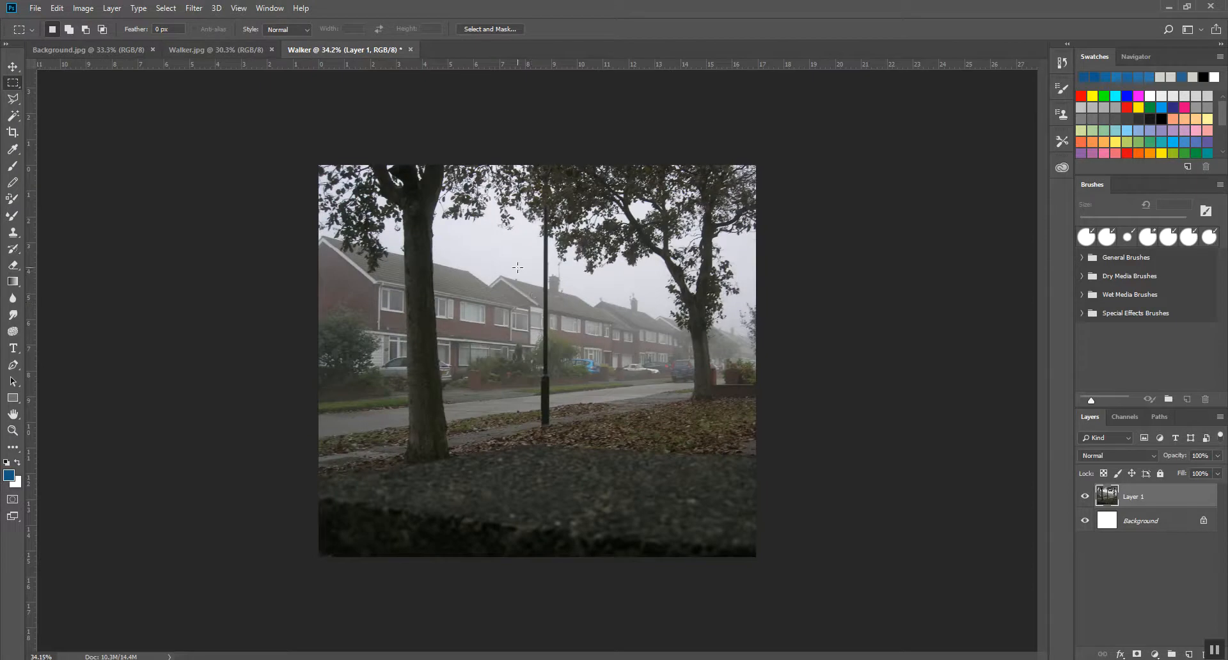
pyautogui.hotkey('ctrl', 'v')
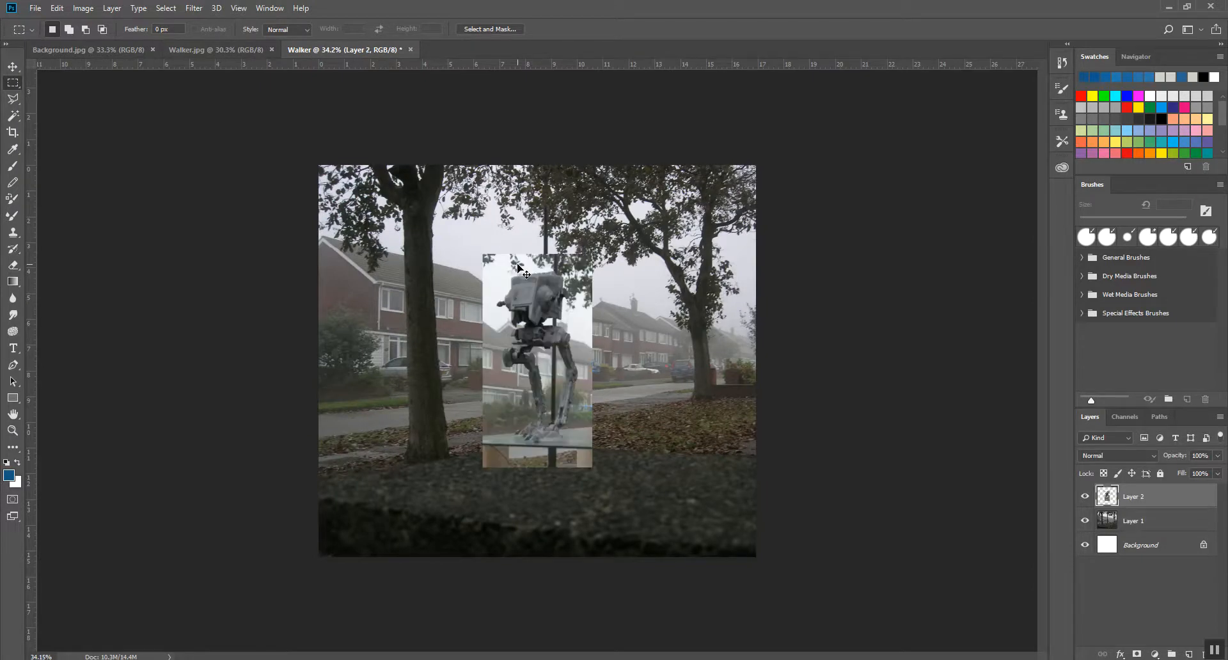
pyautogui.click(12, 66)
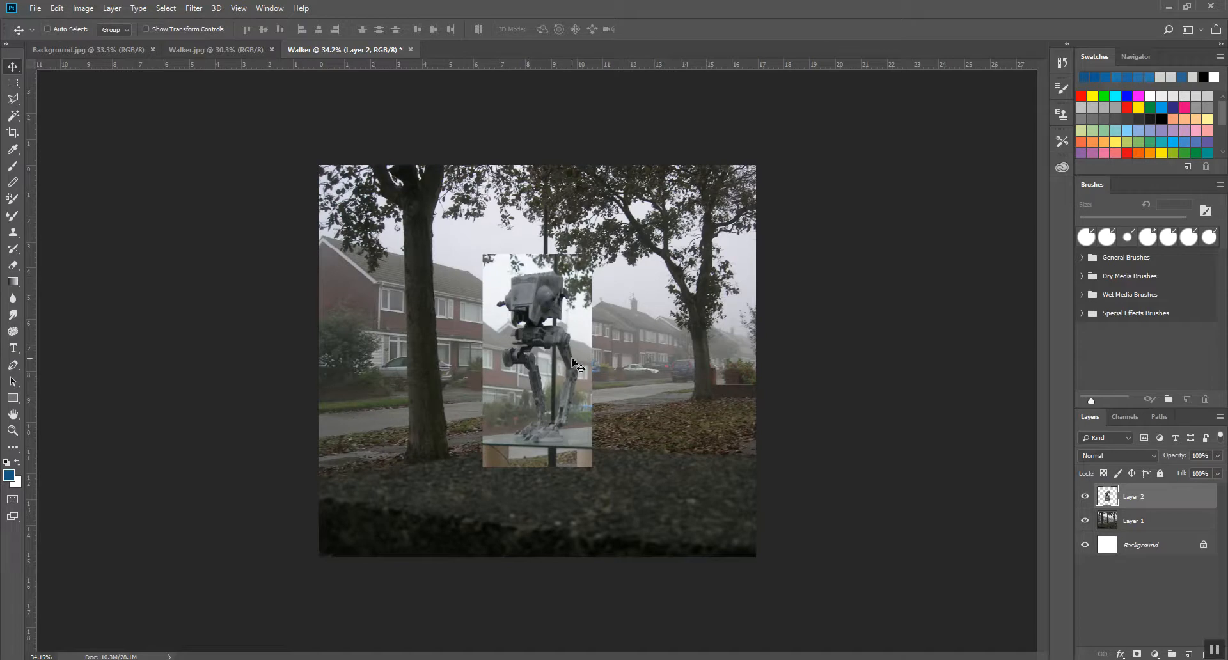
pyautogui.moveTo(573, 363); pyautogui.dragTo(563, 329)
pyautogui.scroll(-1, 592, 387)
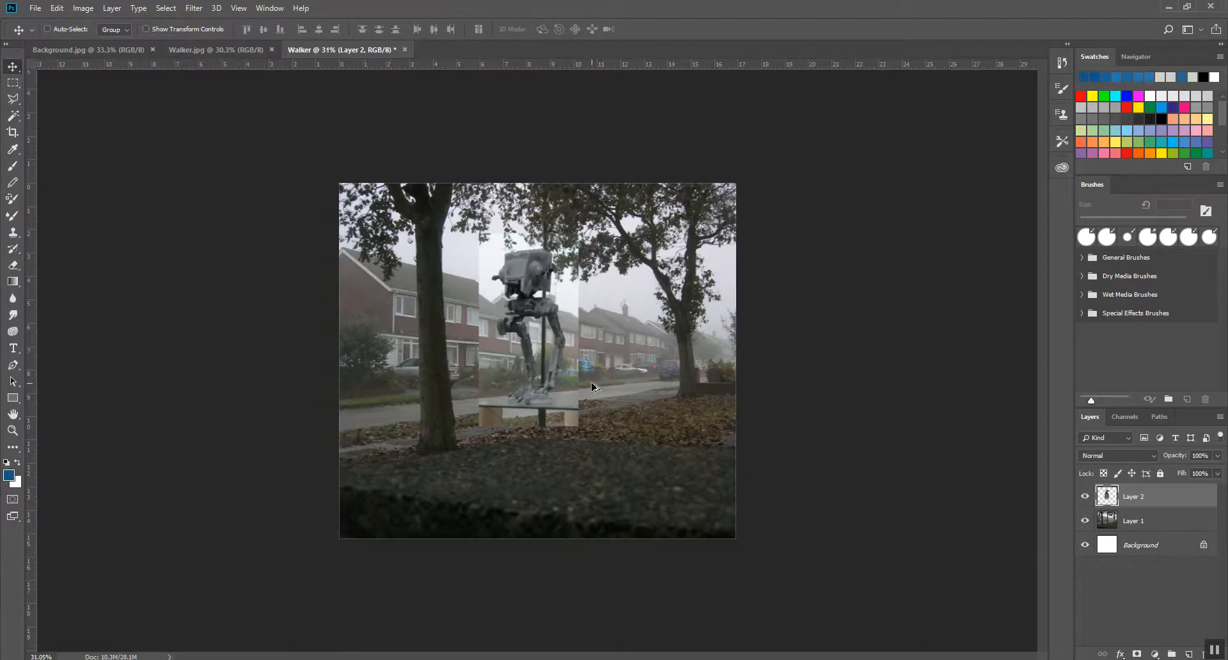
pyautogui.scroll(-3, 626, 403)
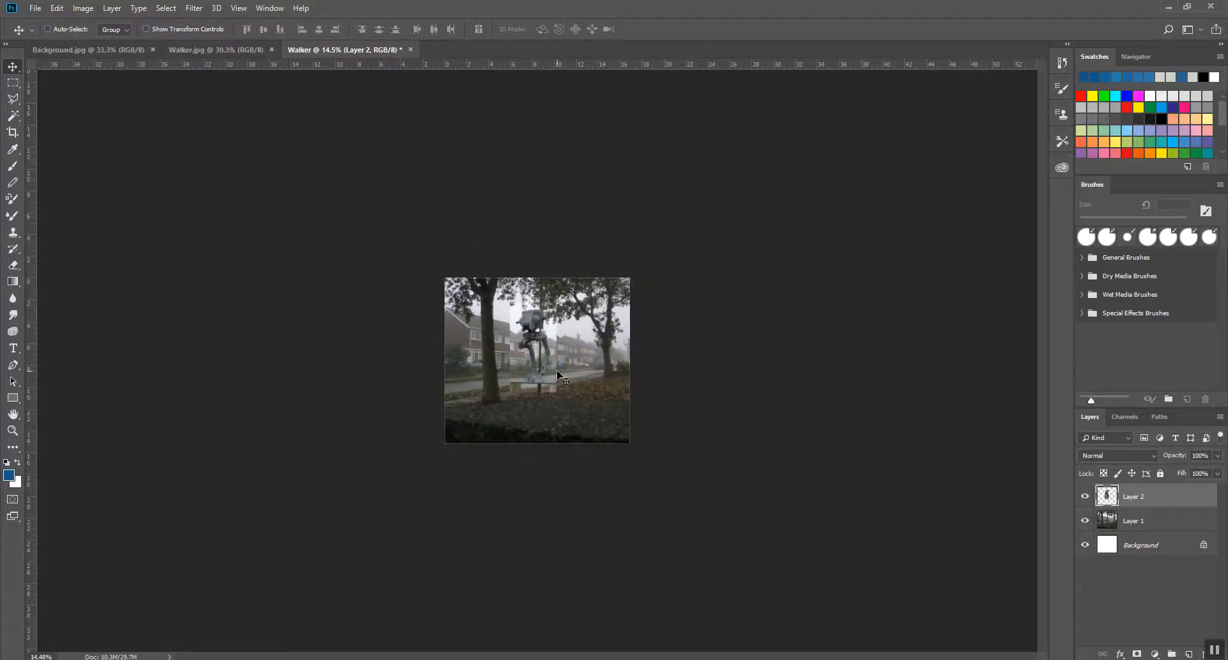
pyautogui.scroll(5, 530, 384)
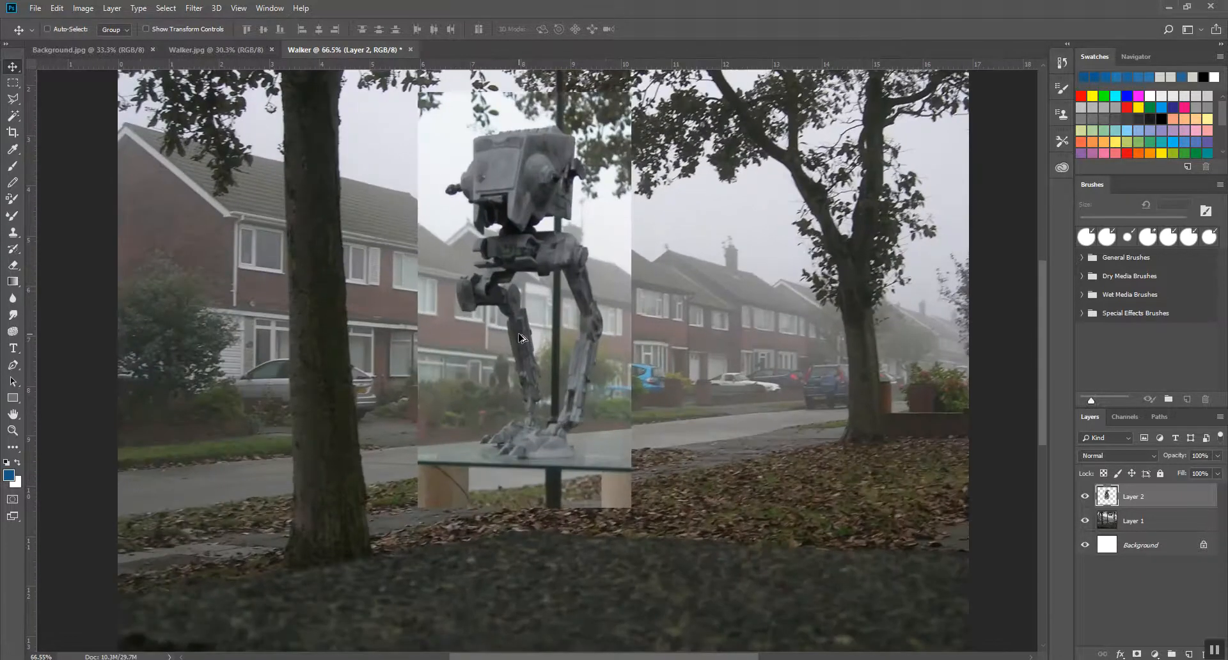
pyautogui.scroll(1, 520, 326)
pyautogui.scroll(1, 441, 249)
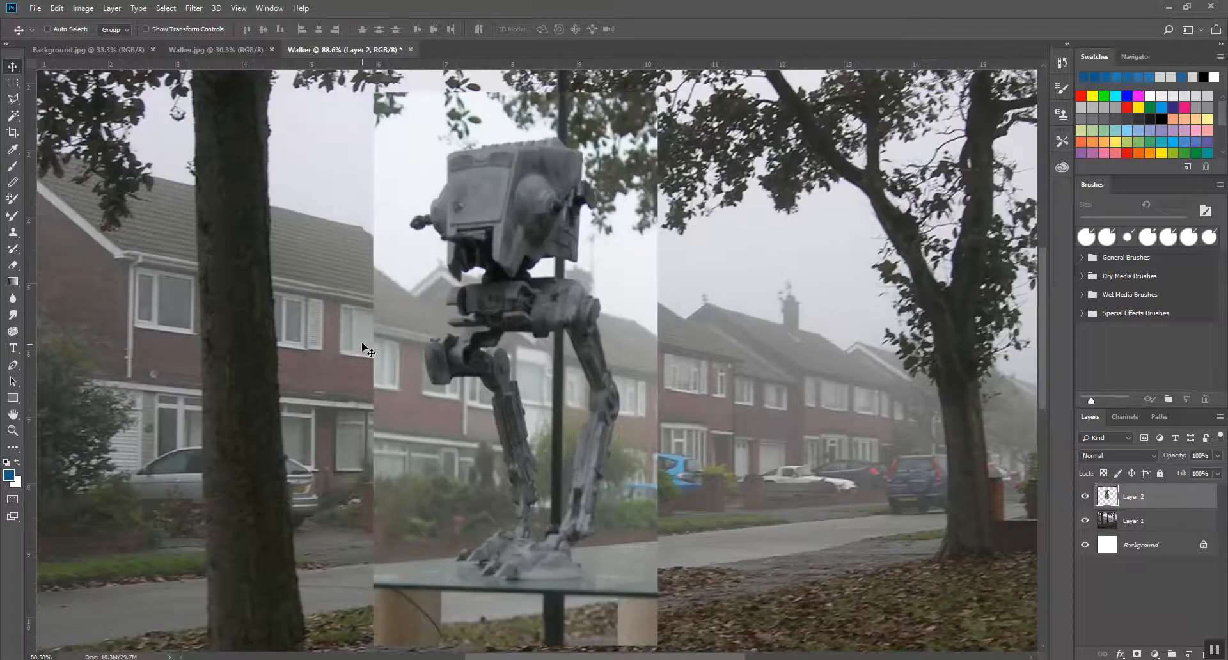
pyautogui.moveTo(553, 507); pyautogui.dragTo(534, 450)
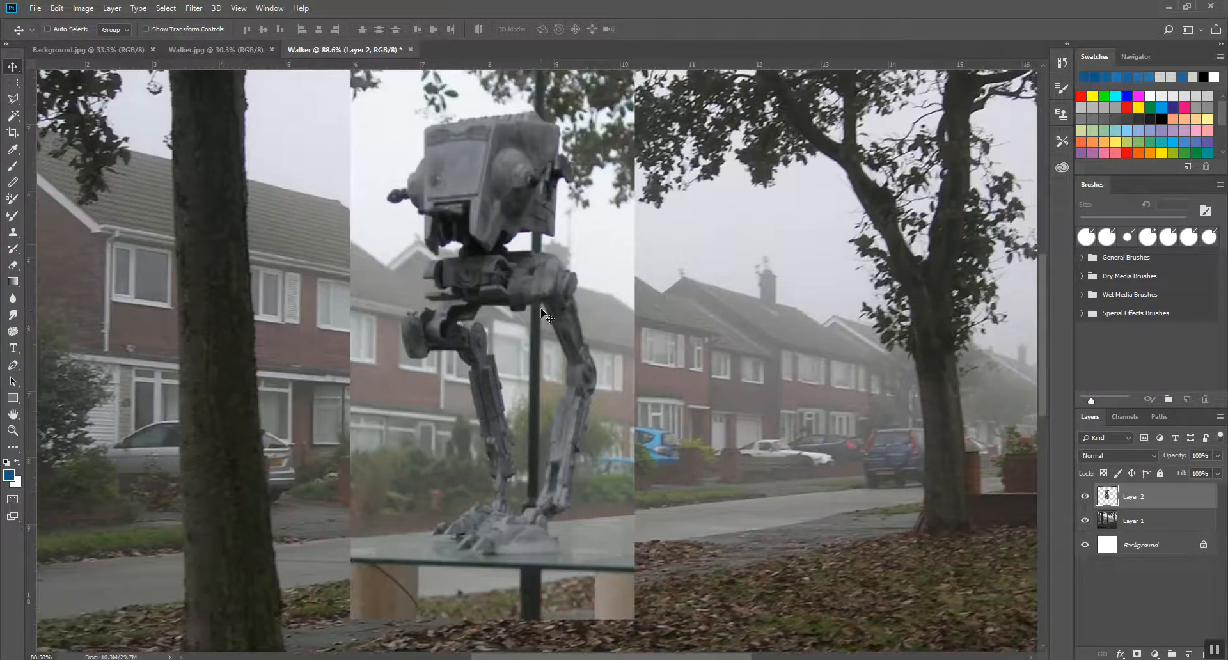
pyautogui.scroll(-3, 557, 245)
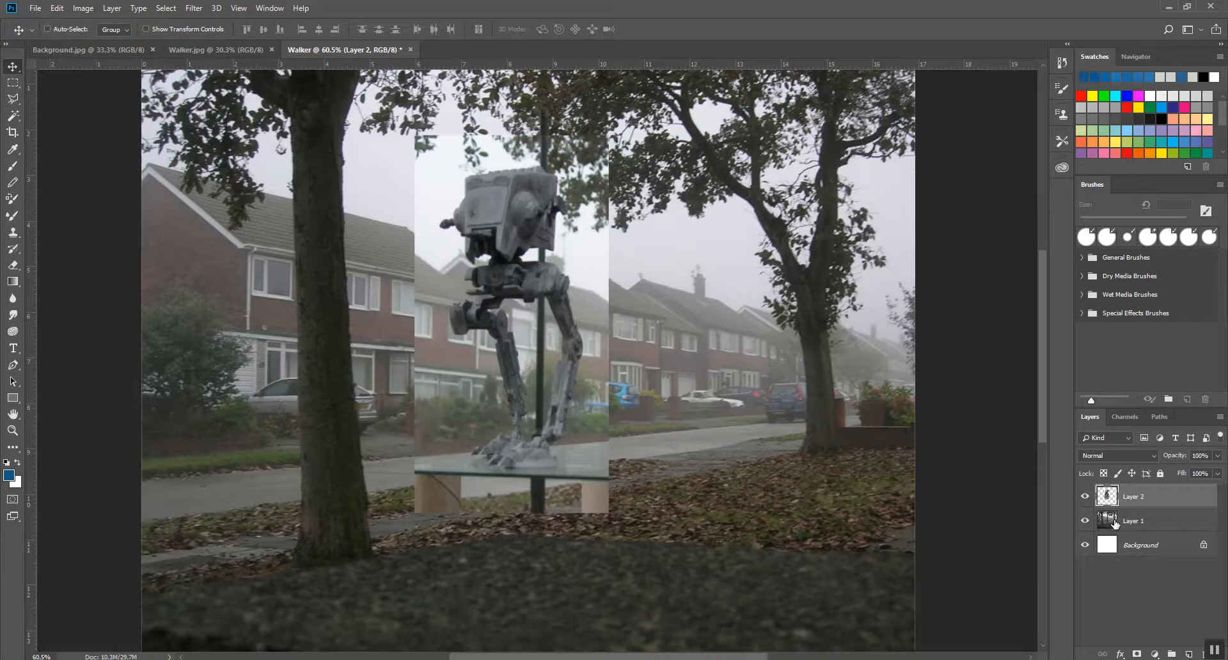
# Shift the street photo on Layer 1 up and to the left, and move the walker on Layer 2 to match the lamp post.
pyautogui.click(1130, 520)
pyautogui.moveTo(669, 376); pyautogui.dragTo(647, 363)
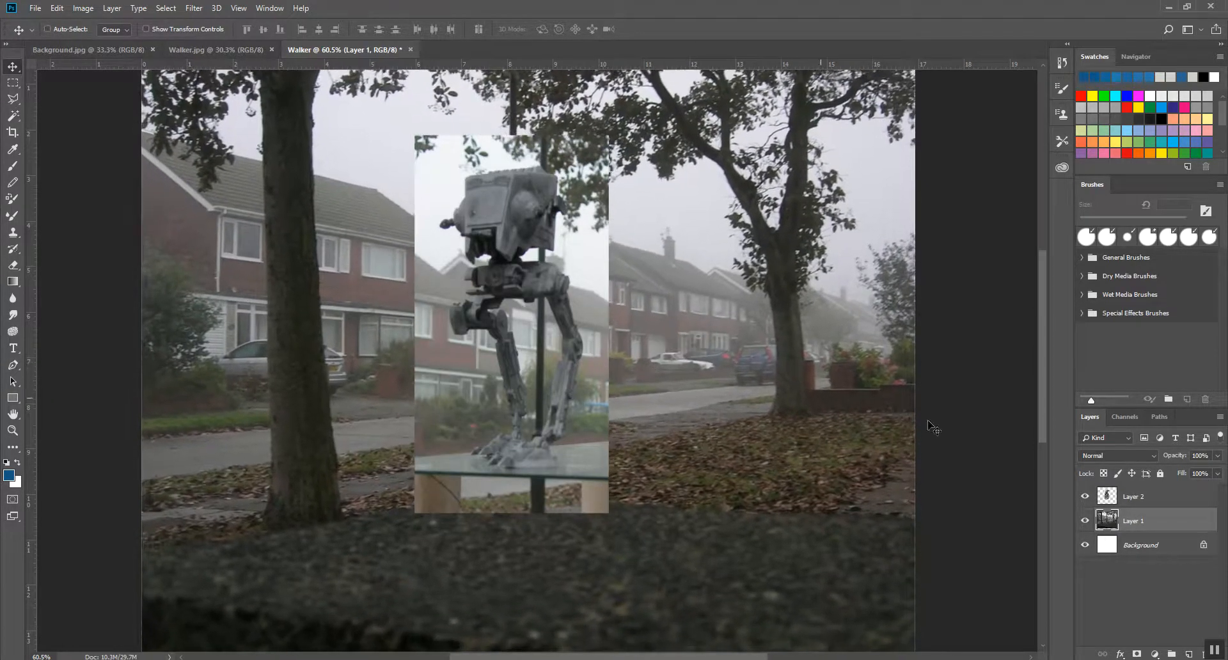
pyautogui.click(1131, 492)
pyautogui.moveTo(581, 388)
pyautogui.mouseDown()
pyautogui.moveTo(596, 367)
pyautogui.moveTo(578, 372)
pyautogui.mouseUp()
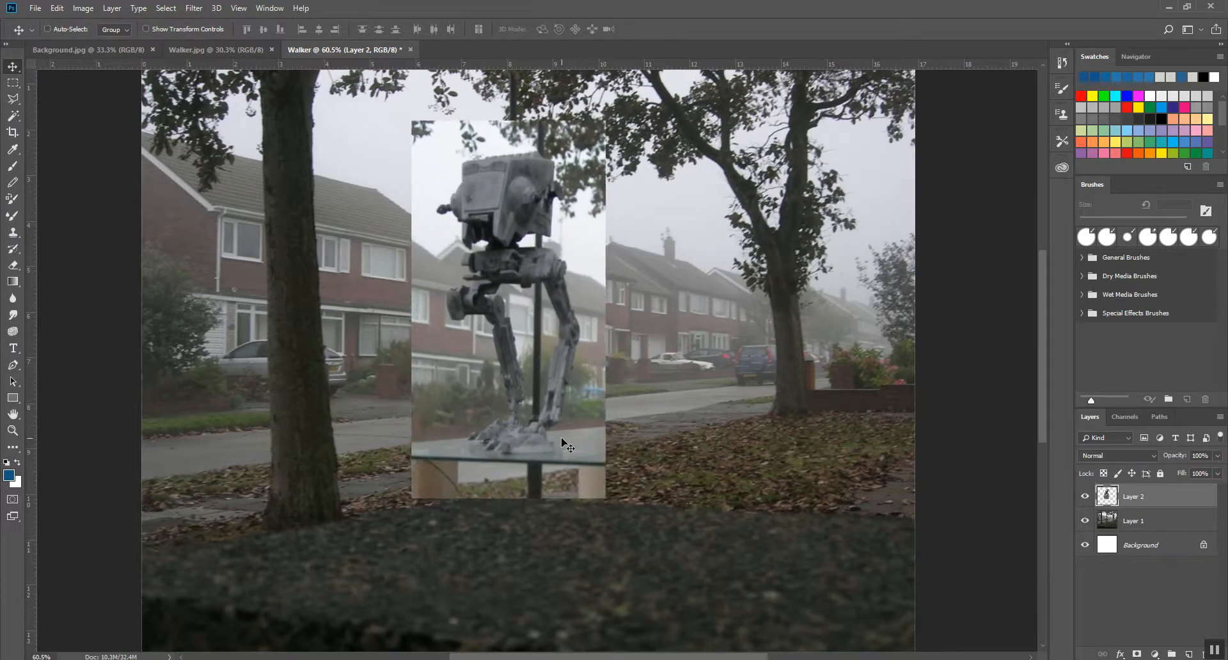
pyautogui.moveTo(562, 438); pyautogui.dragTo(551, 416)
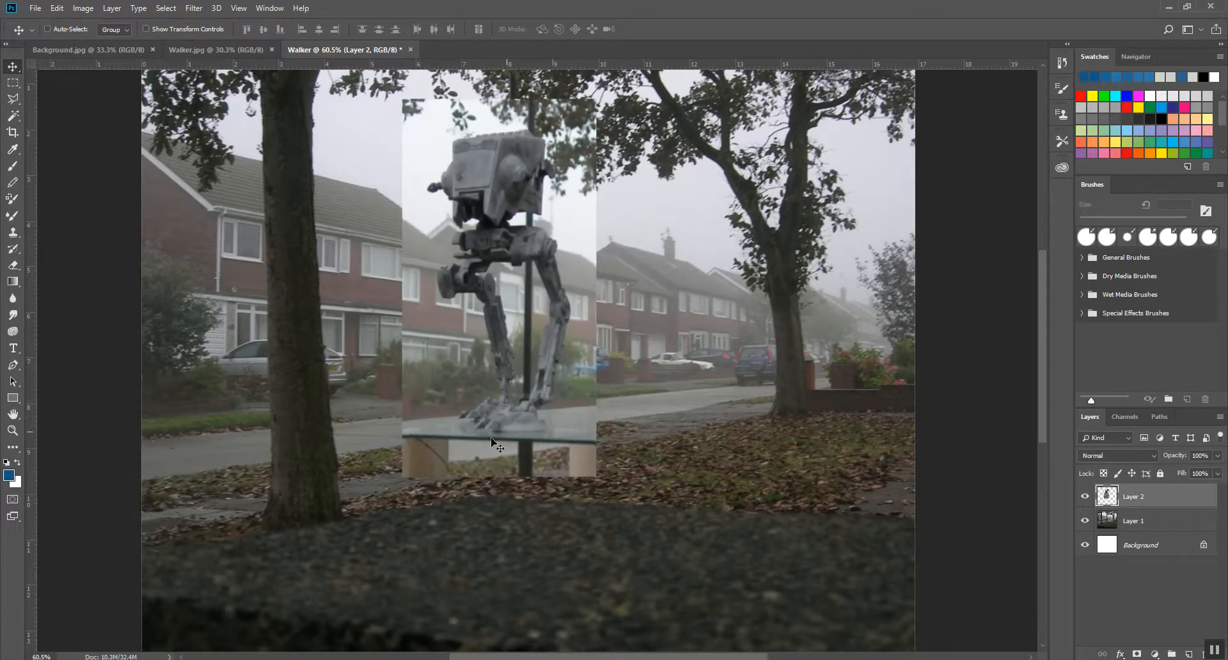
pyautogui.moveTo(475, 377); pyautogui.dragTo(480, 373)
# Outline the sky beside the walker's head down to its side gun with the Lasso tool, delete it from Layer 2 and deselect.
pyautogui.click(1118, 522)
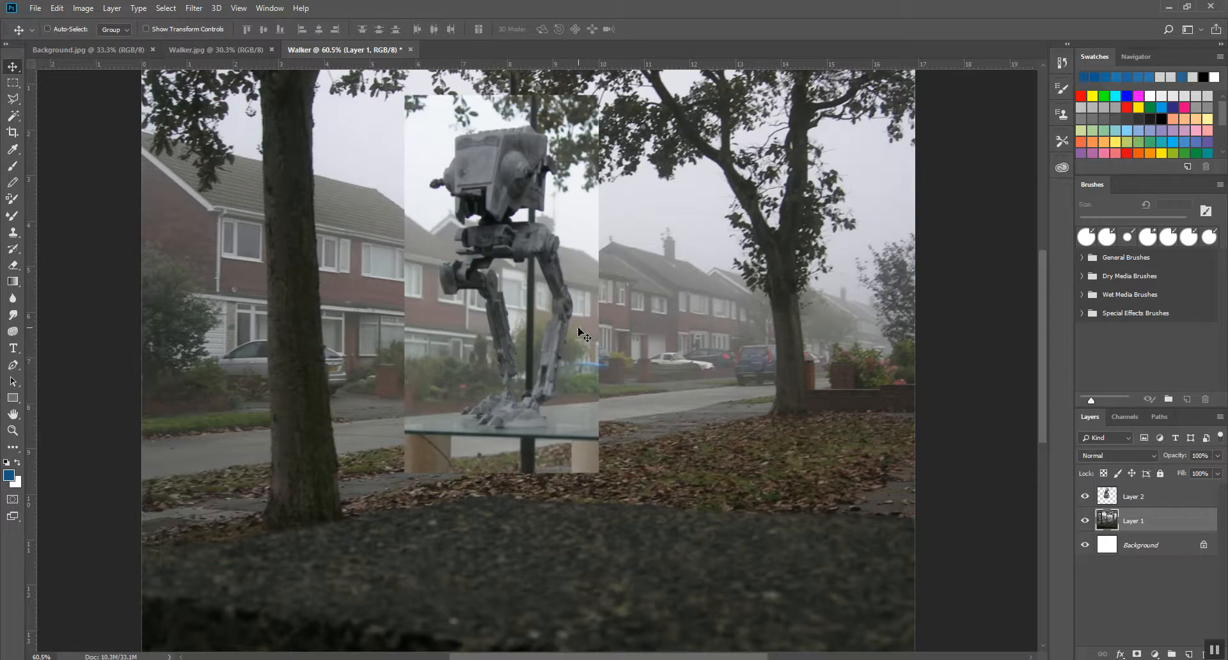
pyautogui.click(9, 106)
pyautogui.click(61, 96)
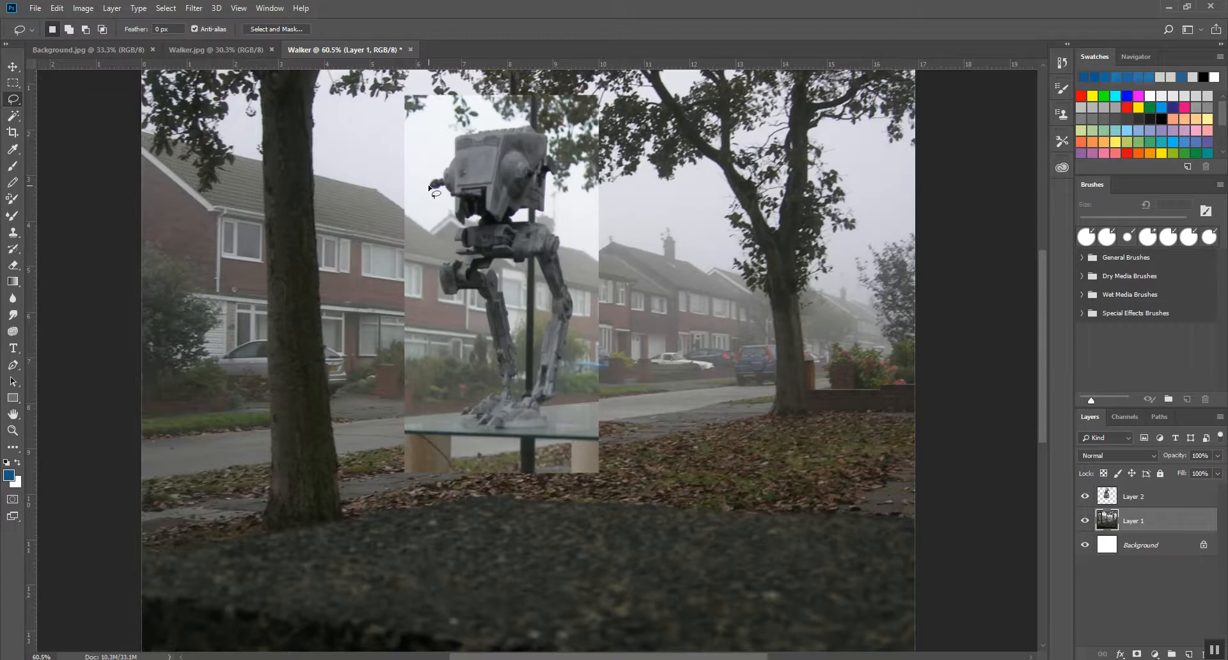
pyautogui.scroll(5, 397, 150)
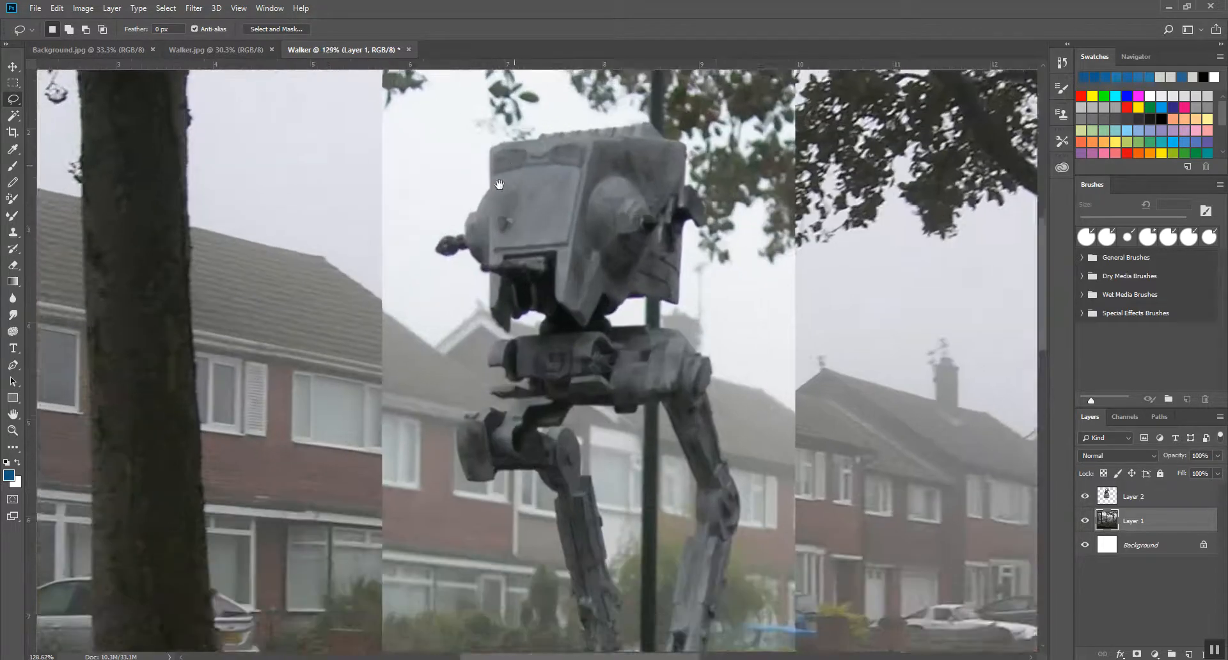
pyautogui.scroll(3, 500, 185)
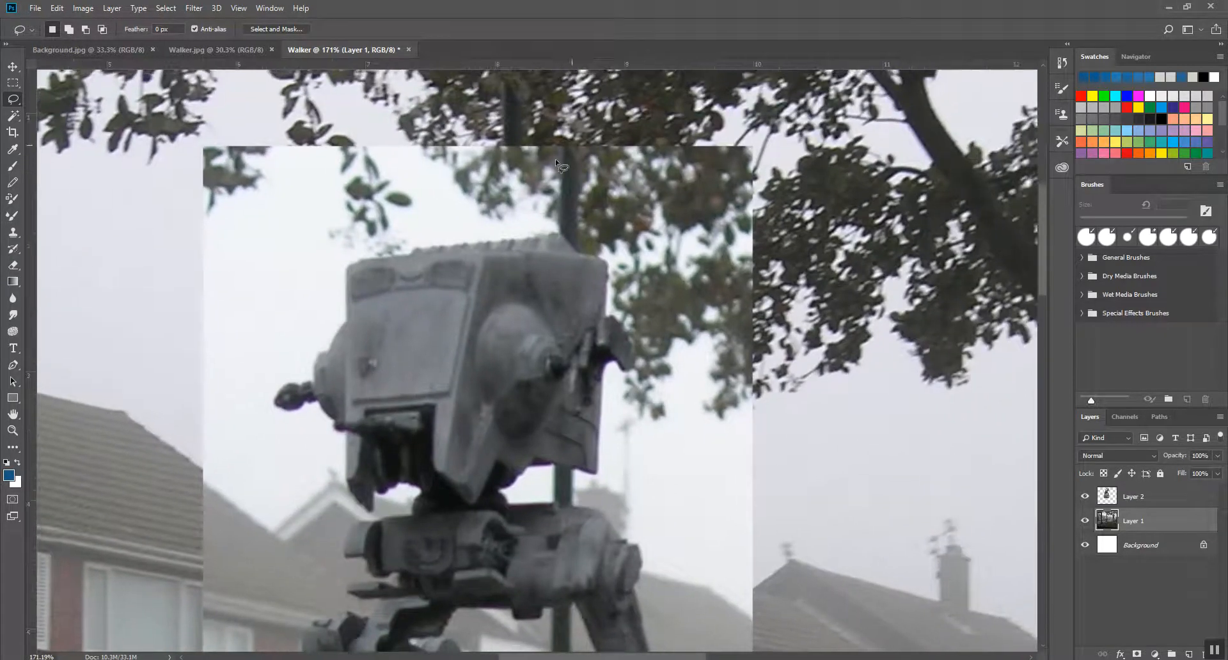
pyautogui.click(15, 100)
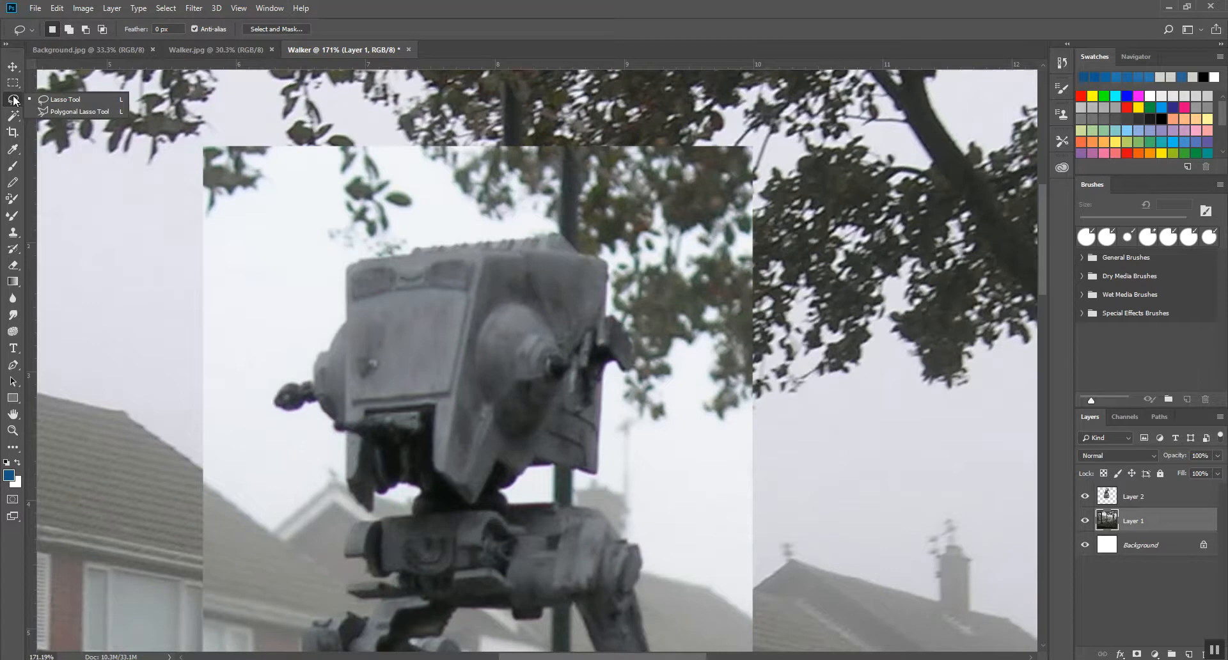
pyautogui.click(55, 99)
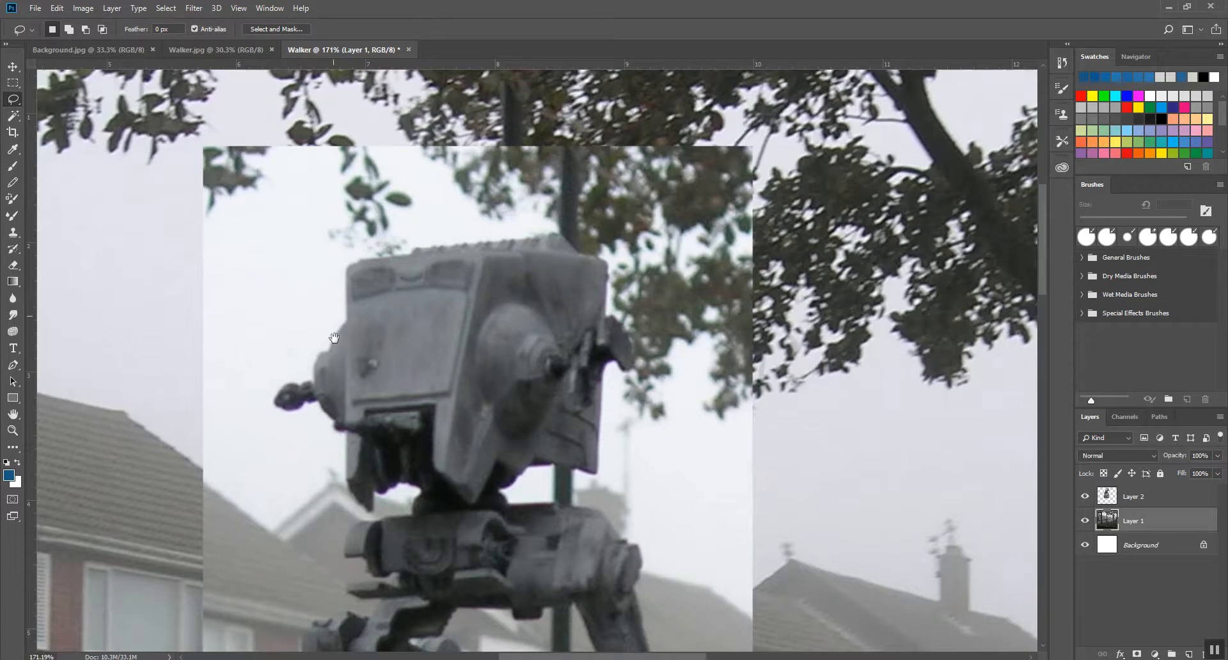
pyautogui.scroll(-3, 341, 311)
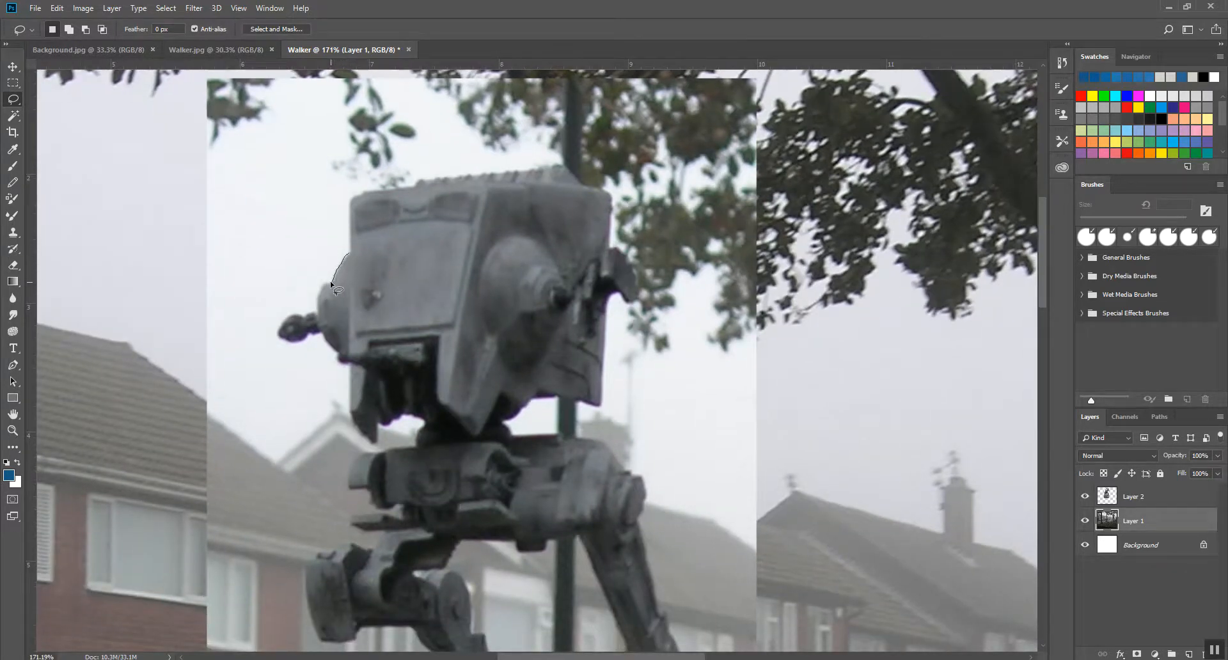
pyautogui.moveTo(324, 283)
pyautogui.mouseDown()
pyautogui.moveTo(317, 308)
pyautogui.moveTo(279, 332)
pyautogui.moveTo(188, 338)
pyautogui.moveTo(170, 87)
pyautogui.moveTo(213, 77)
pyautogui.moveTo(276, 106)
pyautogui.moveTo(317, 213)
pyautogui.moveTo(346, 251)
pyautogui.moveTo(318, 299)
pyautogui.mouseUp()
pyautogui.press('Delete')
pyautogui.click(1132, 499)
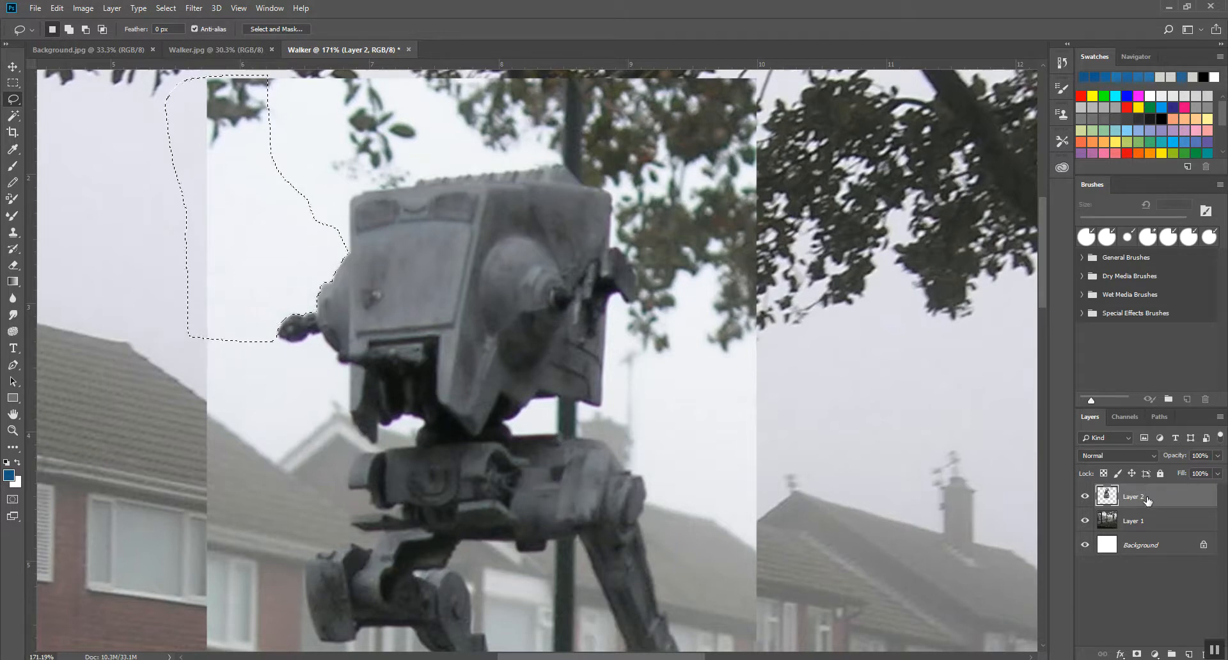
pyautogui.press('Delete')
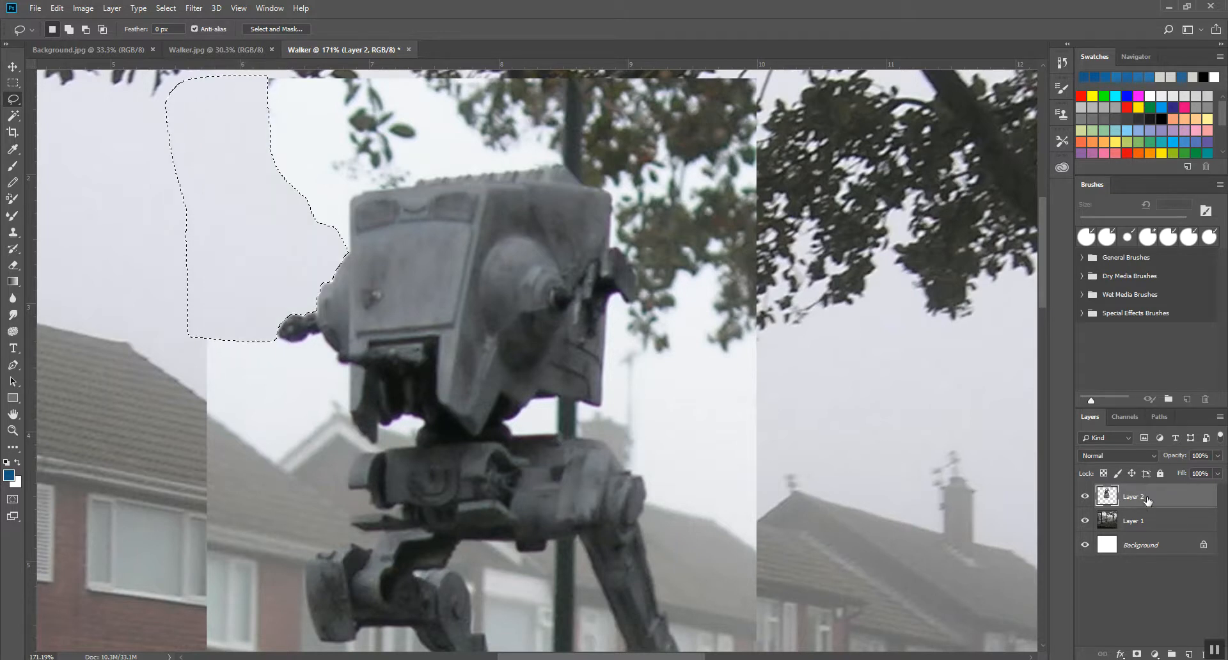
pyautogui.hotkey('ctrl', 'd')
# Outline the leftover sky beneath the walker's side gun with the Lasso tool, delete it from Layer 2 and deselect.
pyautogui.moveTo(451, 270); pyautogui.dragTo(433, 294)
pyautogui.moveTo(305, 346); pyautogui.dragTo(320, 238)
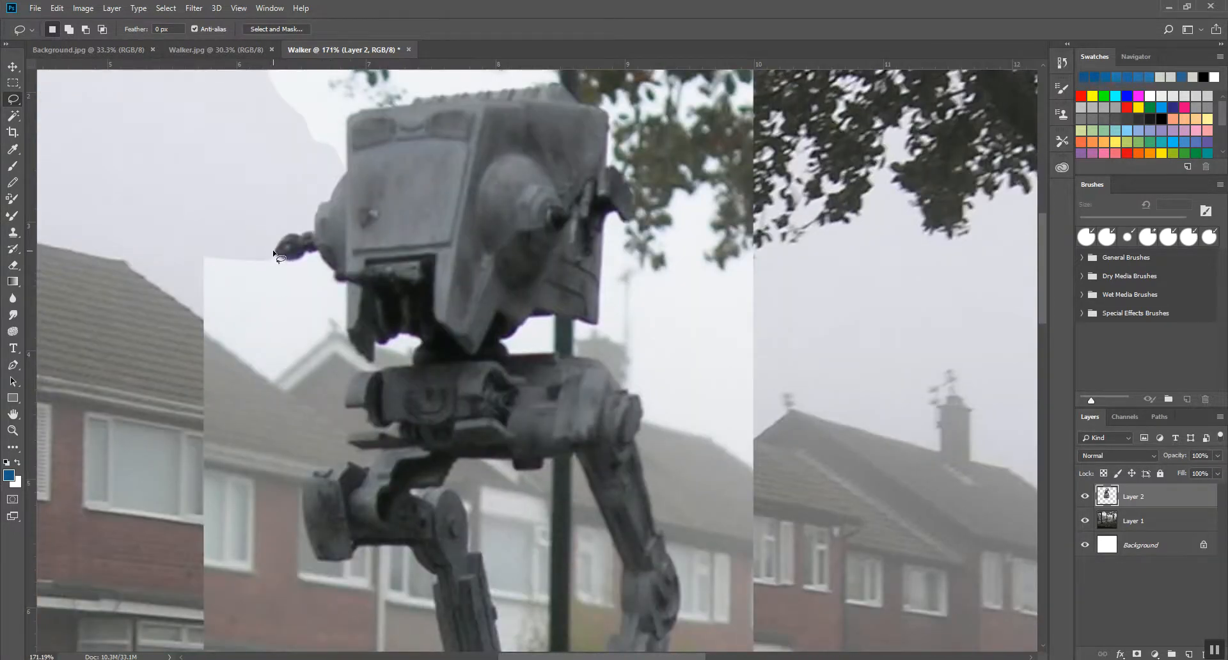
pyautogui.moveTo(279, 256); pyautogui.dragTo(306, 255)
pyautogui.moveTo(322, 253); pyautogui.dragTo(326, 262)
pyautogui.moveTo(345, 283)
pyautogui.mouseDown()
pyautogui.moveTo(227, 358)
pyautogui.moveTo(142, 275)
pyautogui.moveTo(173, 217)
pyautogui.moveTo(225, 219)
pyautogui.mouseUp()
pyautogui.press('Delete')
pyautogui.hotkey('ctrl', 'd')
# Outline the leftover roof and sky beside the walker's jaw and neck with the Polygonal Lasso tool, delete it from Layer 2 and deselect.
pyautogui.scroll(-3, 369, 292)
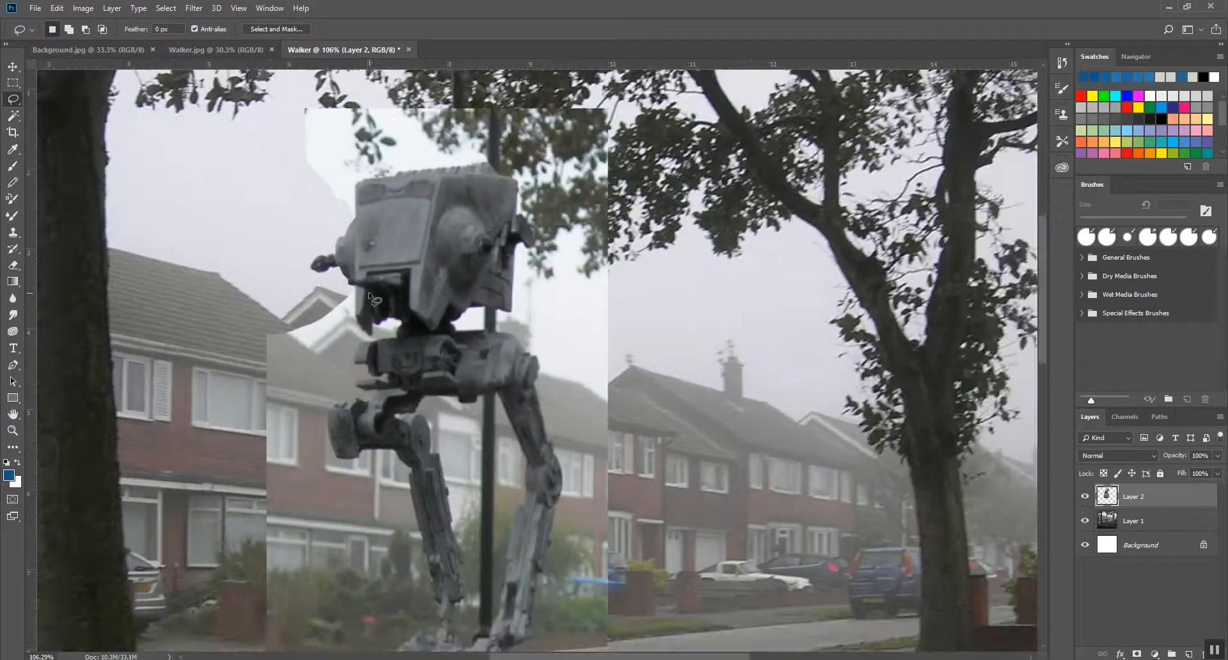
pyautogui.scroll(4, 368, 292)
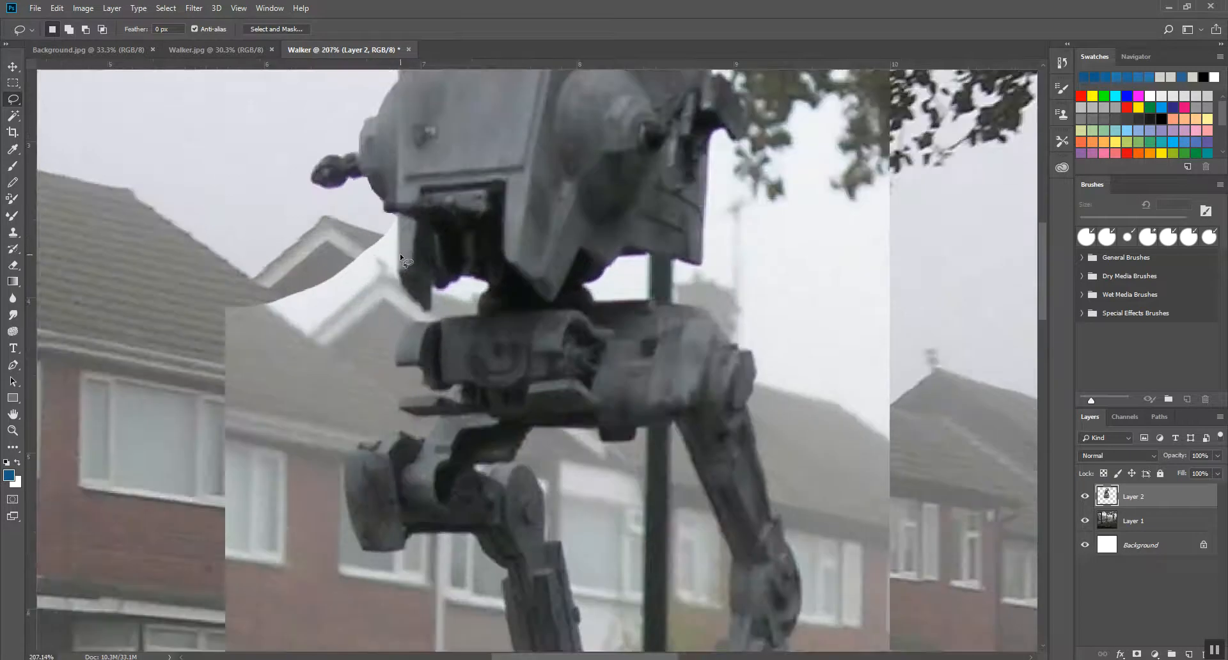
pyautogui.rightClick(20, 101)
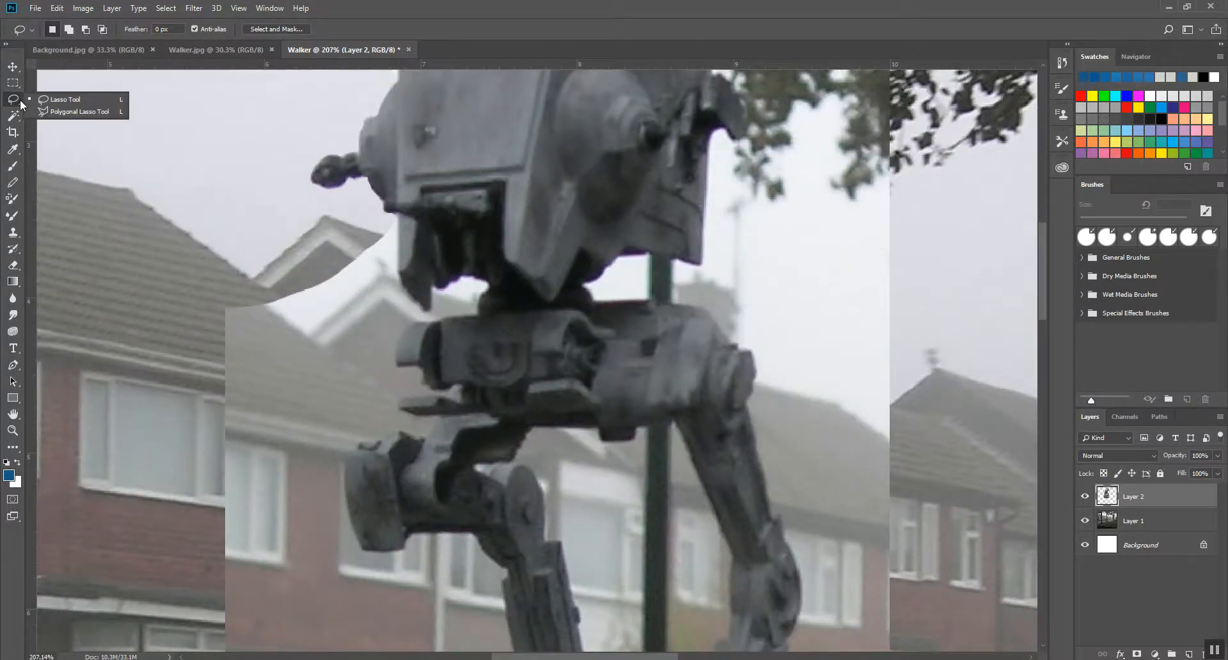
pyautogui.click(64, 113)
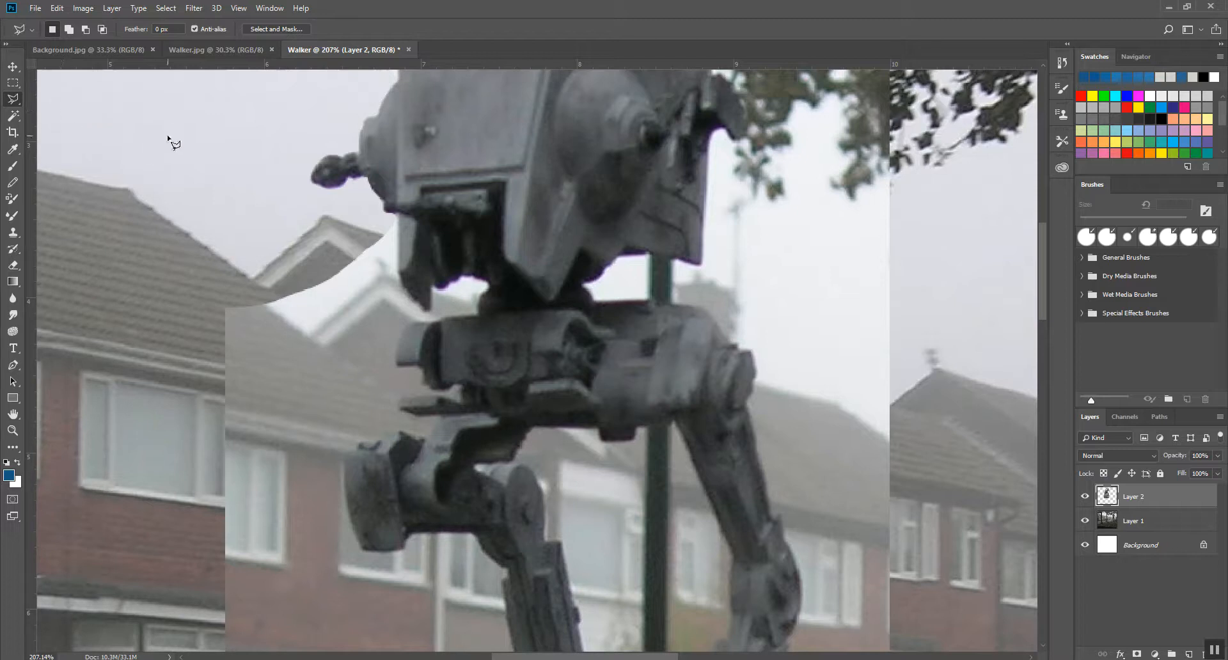
pyautogui.click(397, 215)
pyautogui.click(430, 311)
pyautogui.click(176, 417)
pyautogui.click(187, 198)
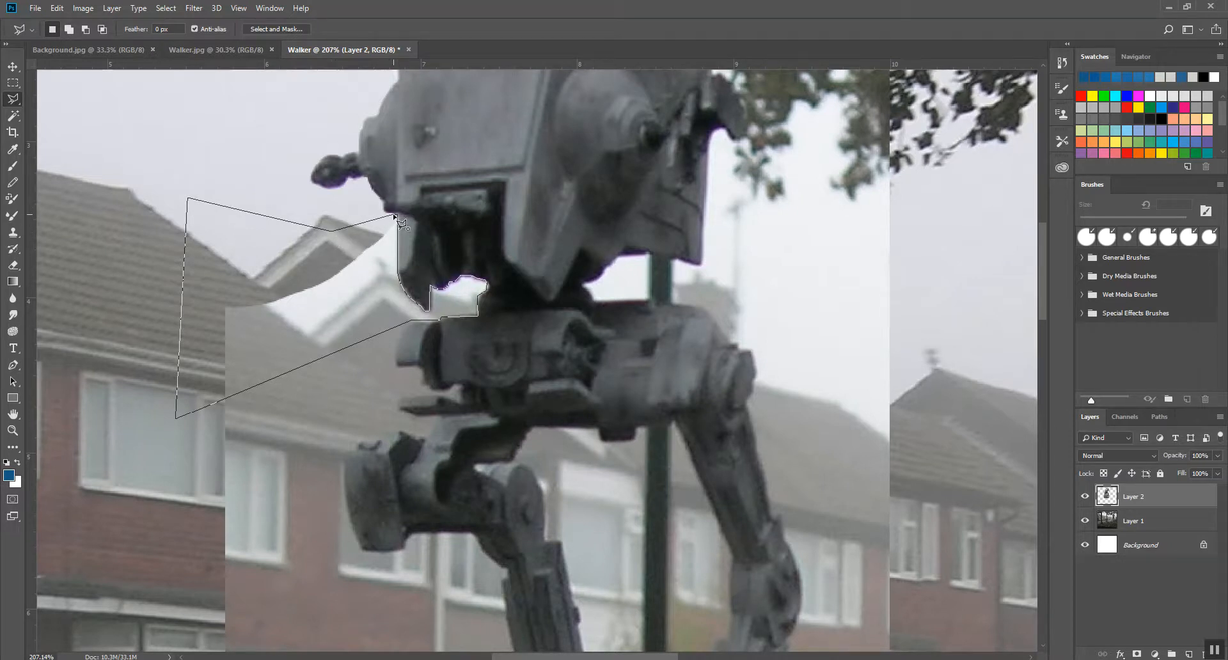
pyautogui.doubleClick(357, 217)
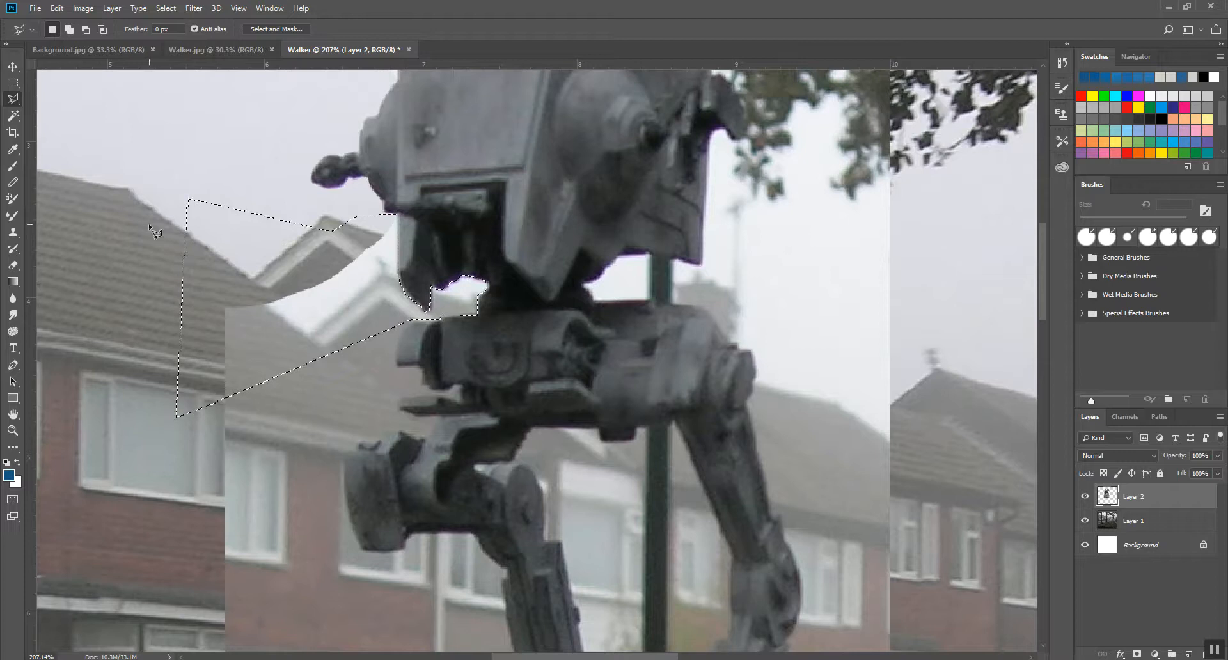
pyautogui.click(273, 175)
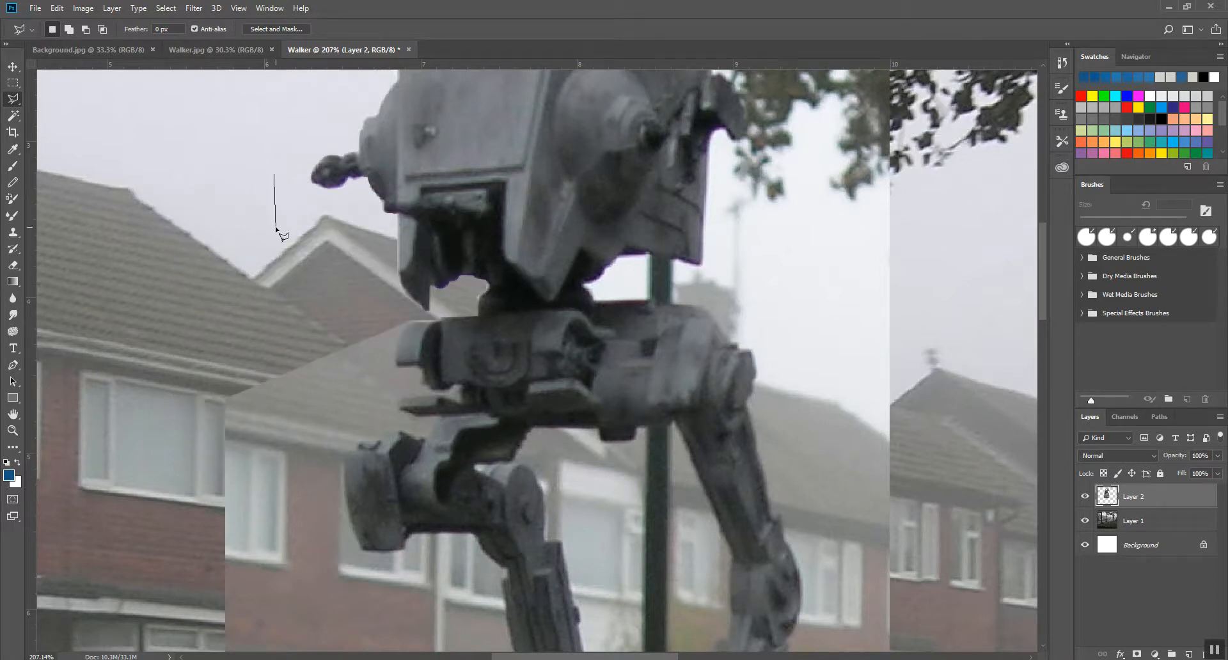
pyautogui.press('Escape')
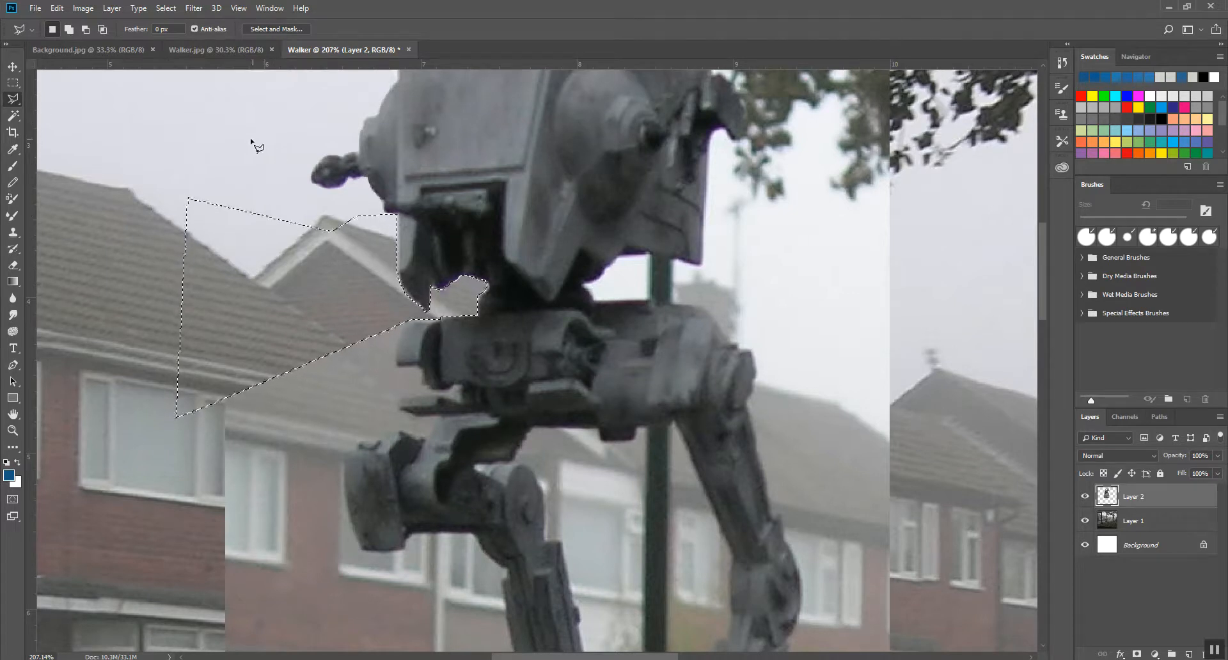
pyautogui.click(194, 139)
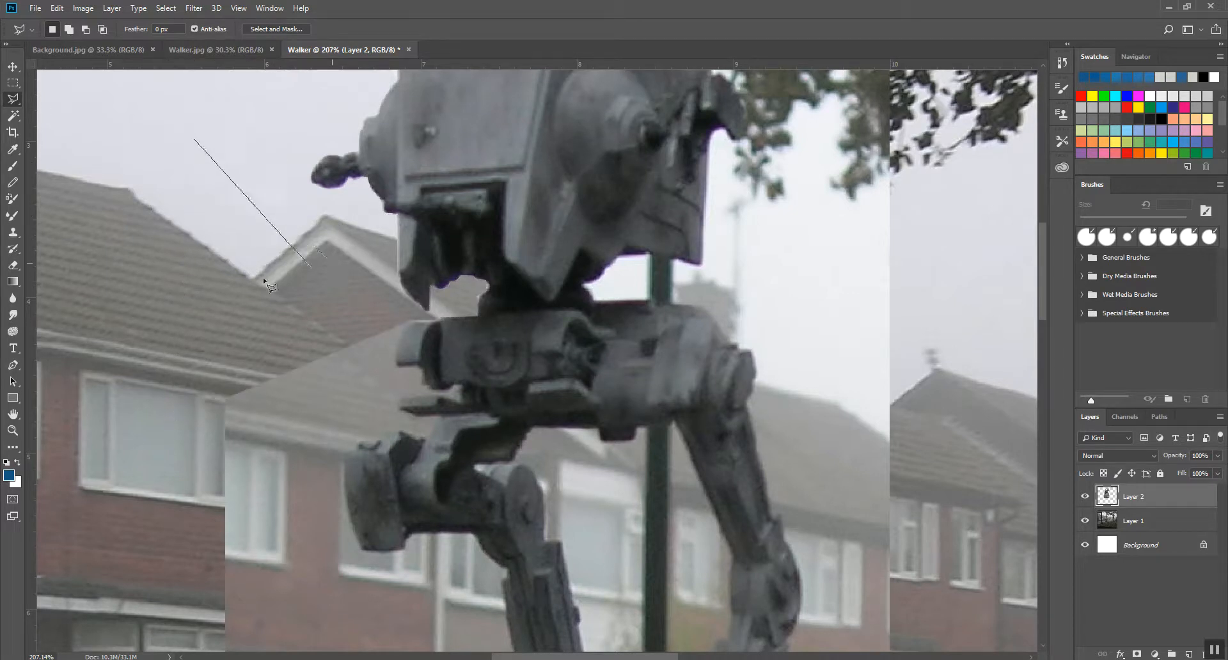
# Outline a test area over the sky and rooftops beside the walker with the Polygonal Lasso tool and deselect it.
pyautogui.click(184, 309)
pyautogui.click(311, 314)
pyautogui.click(331, 230)
pyautogui.click(207, 205)
pyautogui.click(223, 131)
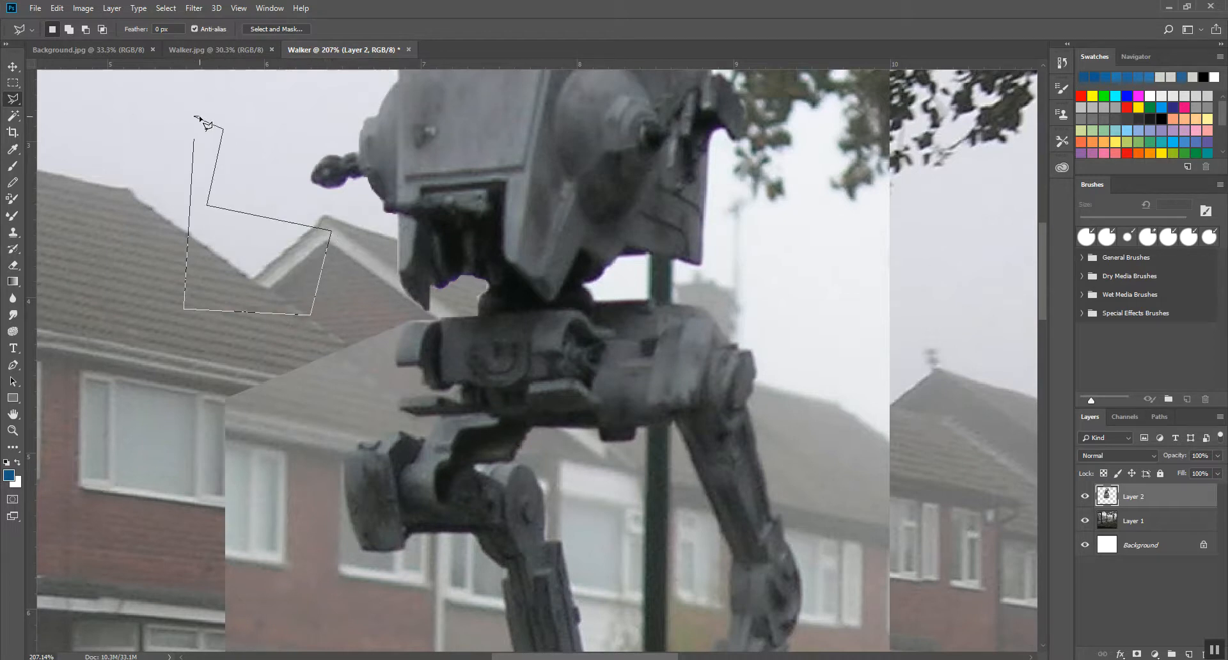
pyautogui.click(195, 117)
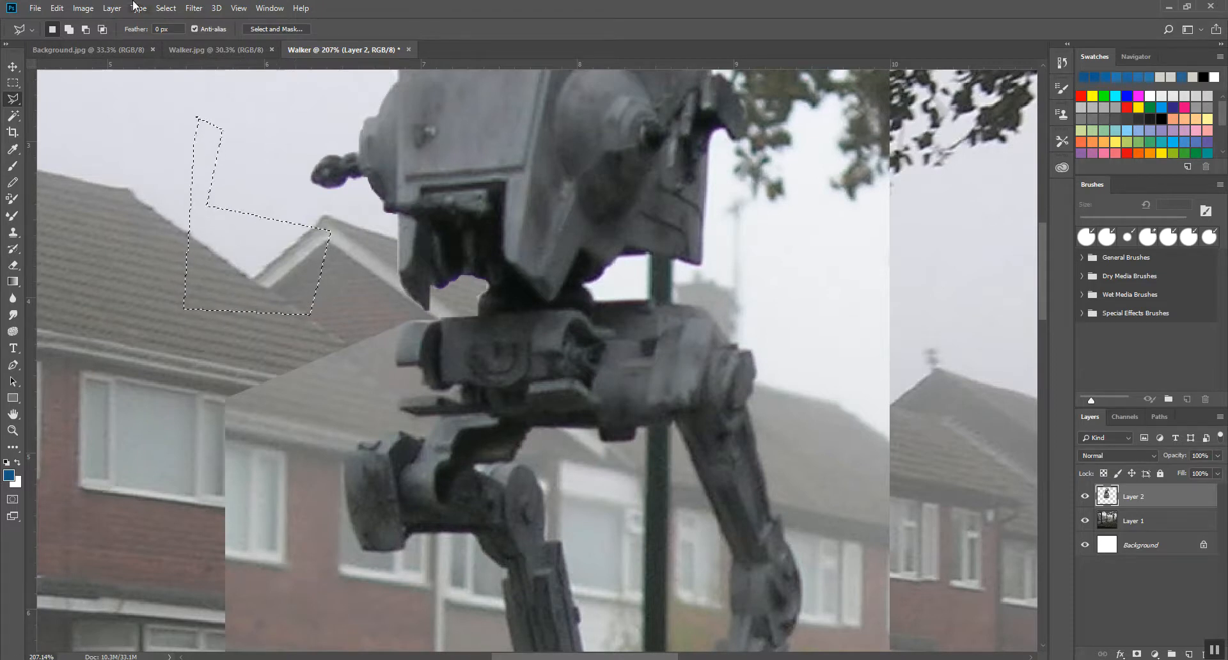
pyautogui.click(57, 8)
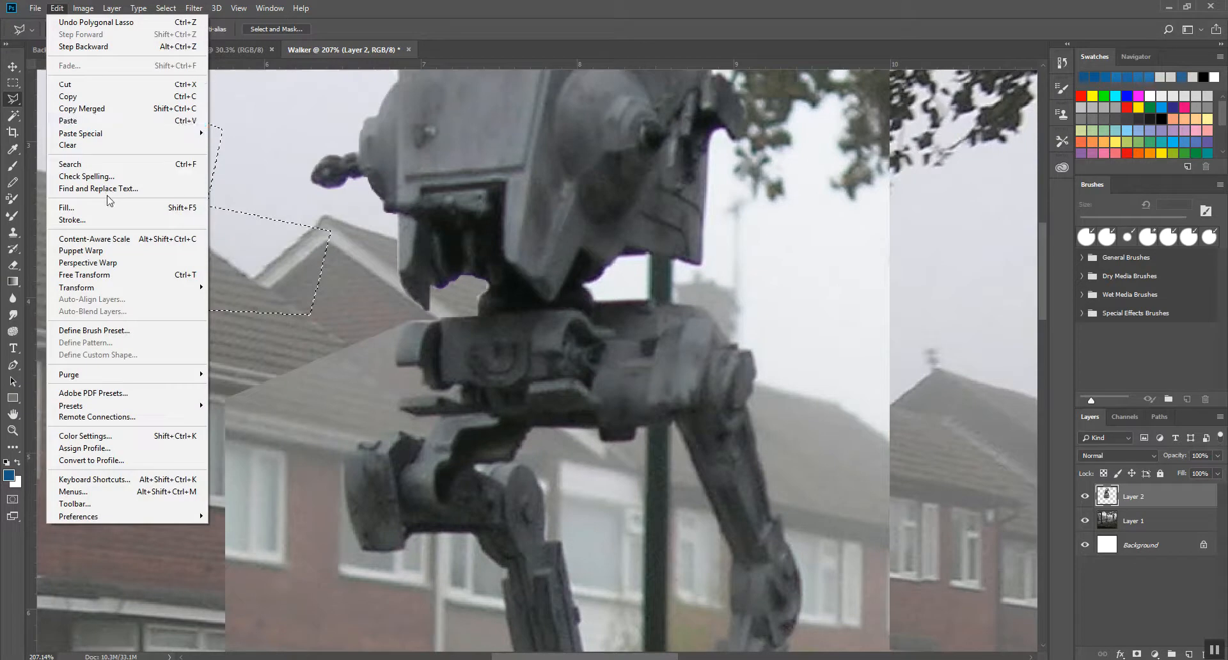
pyautogui.click(57, 8)
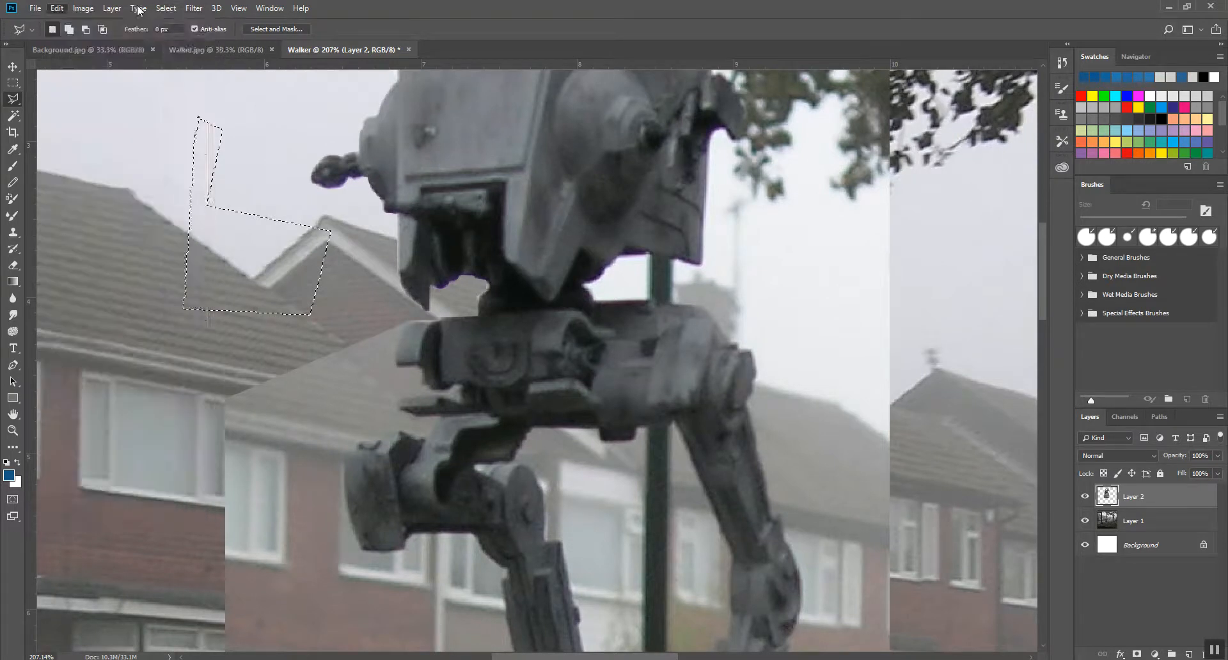
pyautogui.click(166, 8)
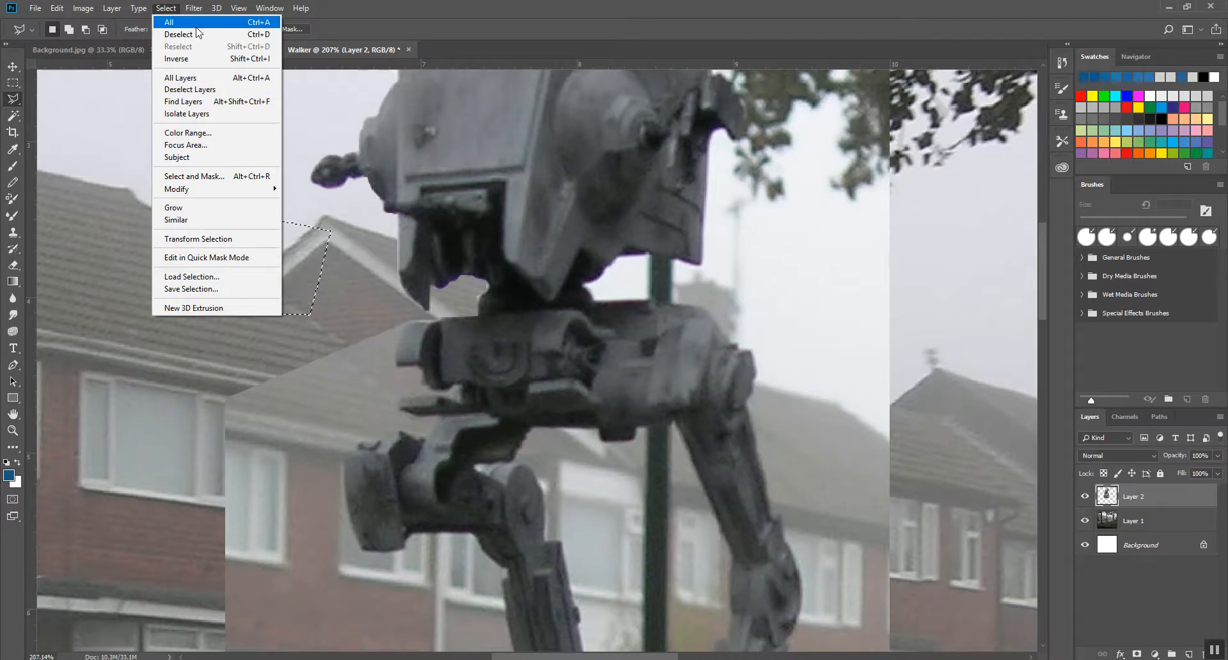
pyautogui.click(179, 34)
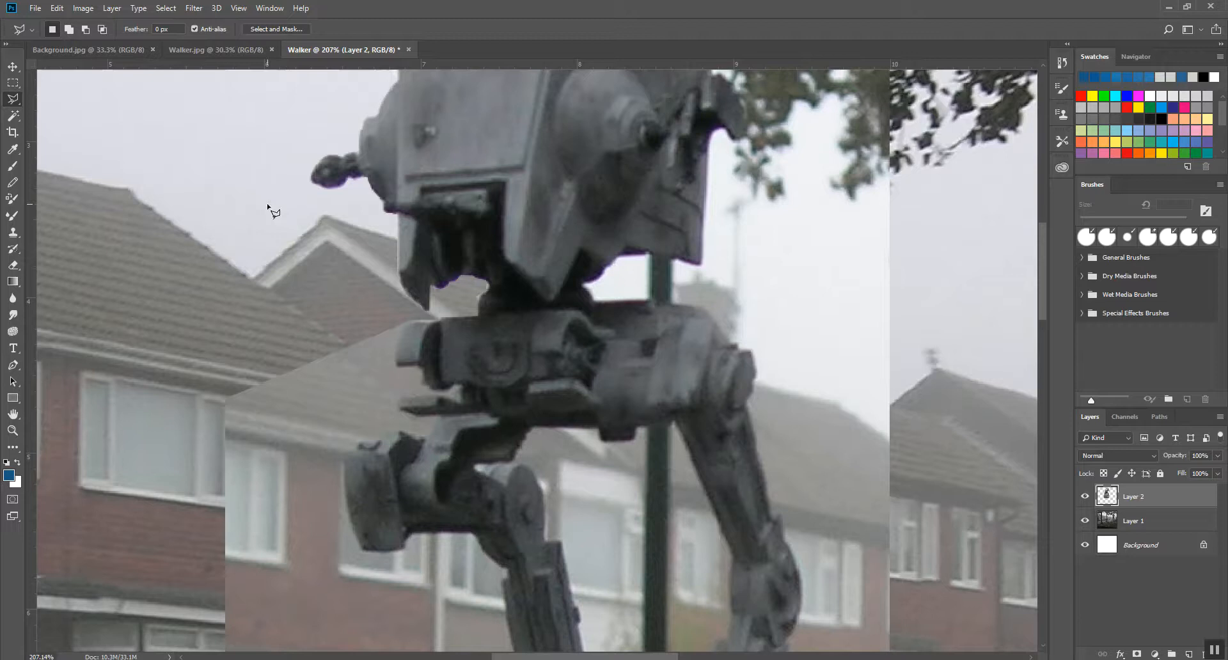
# Draw a test selection over the sky and rooftops with the Rectangular Marquee tool and deselect it.
pyautogui.click(21, 101)
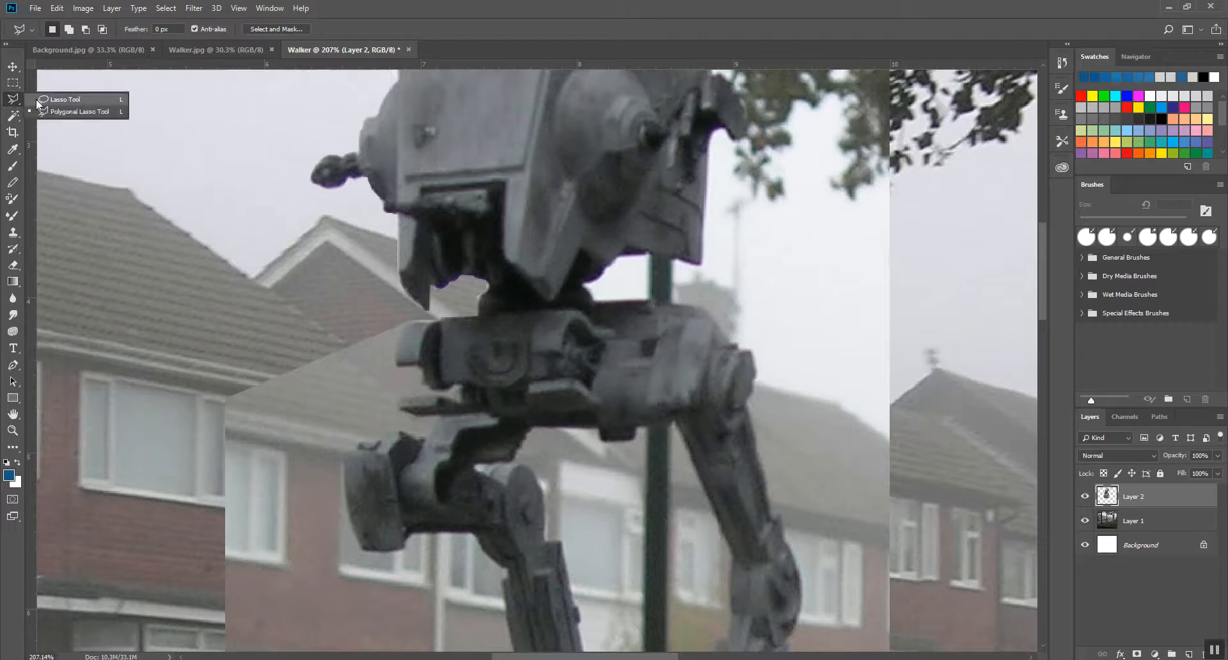
pyautogui.click(64, 99)
pyautogui.moveTo(219, 228)
pyautogui.mouseDown()
pyautogui.moveTo(291, 249)
pyautogui.moveTo(221, 229)
pyautogui.mouseUp()
pyautogui.click(240, 192)
pyautogui.click(13, 82)
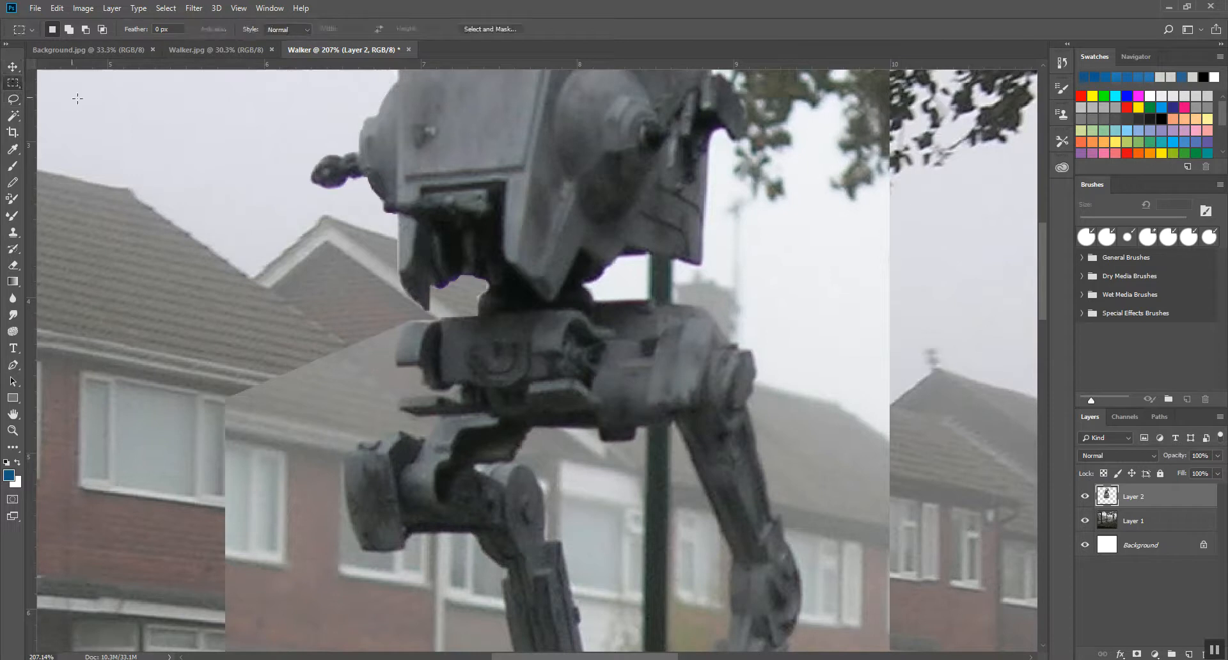
pyautogui.moveTo(96, 103); pyautogui.dragTo(310, 297)
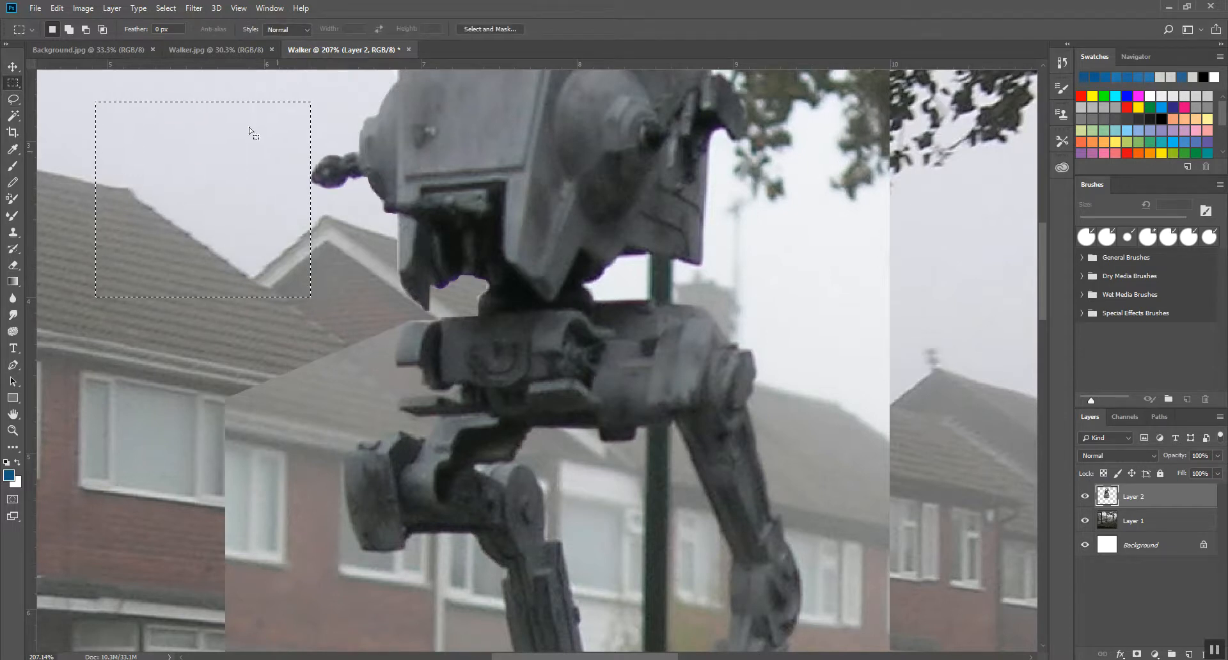
pyautogui.click(57, 8)
pyautogui.click(166, 7)
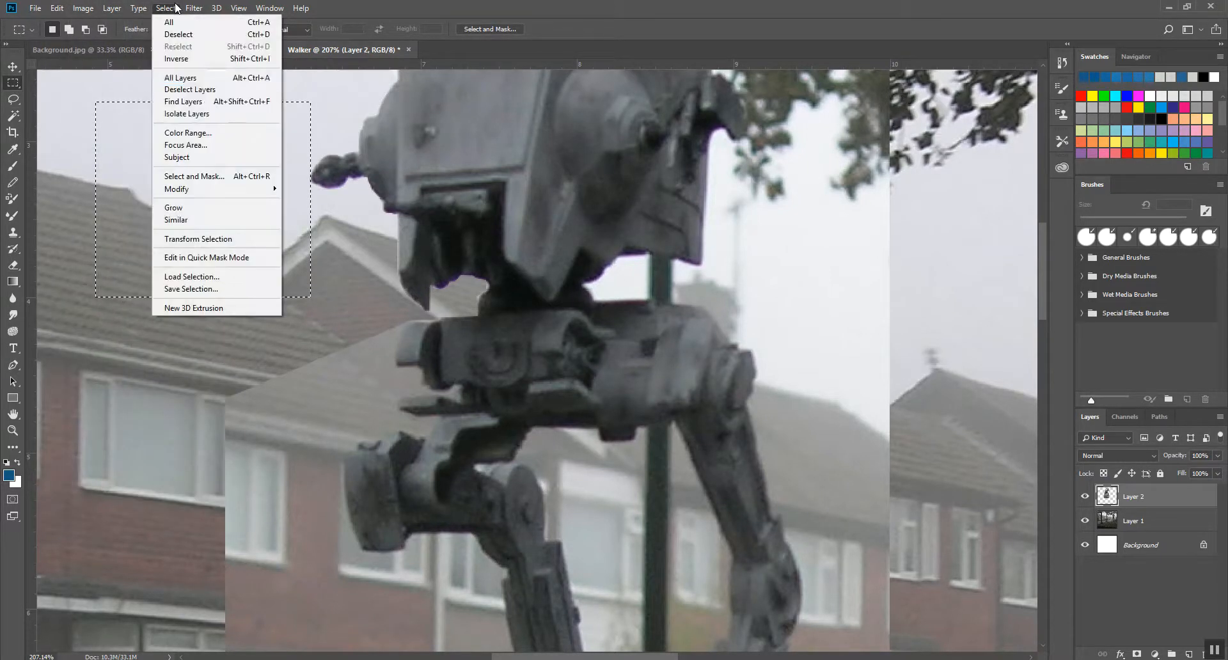
pyautogui.click(197, 34)
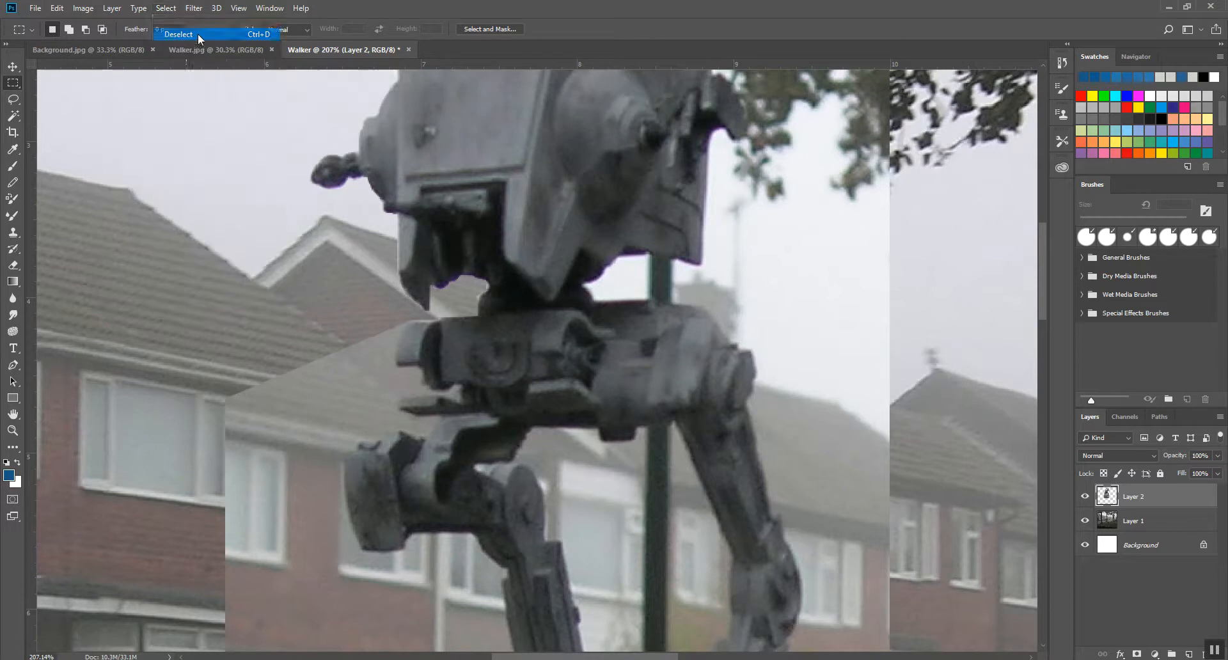
# Draw test selections over the sky and rooftops with the Elliptical Marquee and Lasso tools and clear them.
pyautogui.rightClick(13, 83)
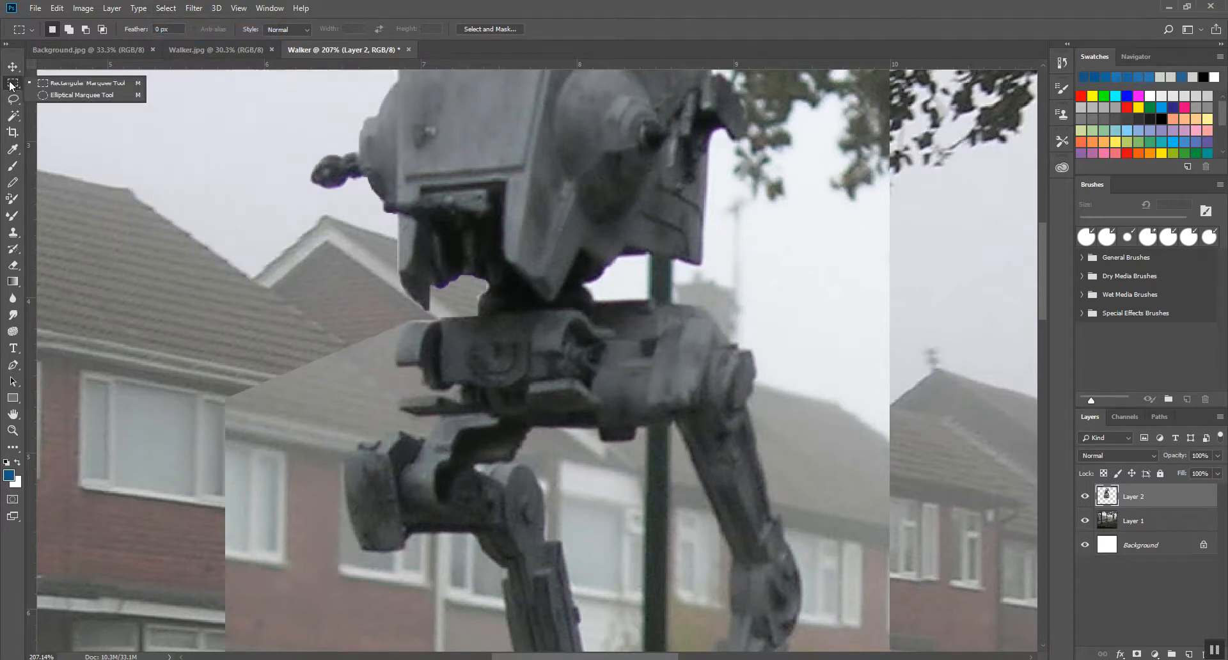
pyautogui.click(61, 95)
pyautogui.moveTo(173, 199); pyautogui.dragTo(335, 321)
pyautogui.hotkey('ctrl', 'd')
pyautogui.moveTo(102, 117); pyautogui.dragTo(290, 244)
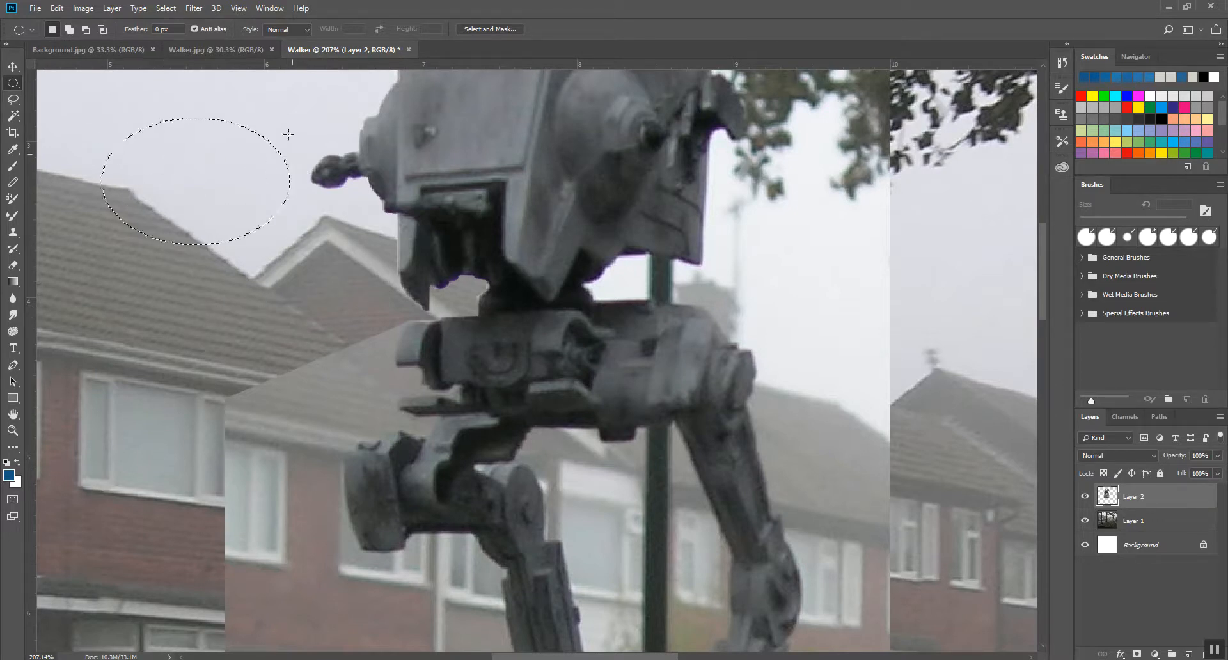
pyautogui.click(12, 102)
pyautogui.click(182, 96)
pyautogui.moveTo(284, 206); pyautogui.dragTo(355, 254)
pyautogui.click(355, 142)
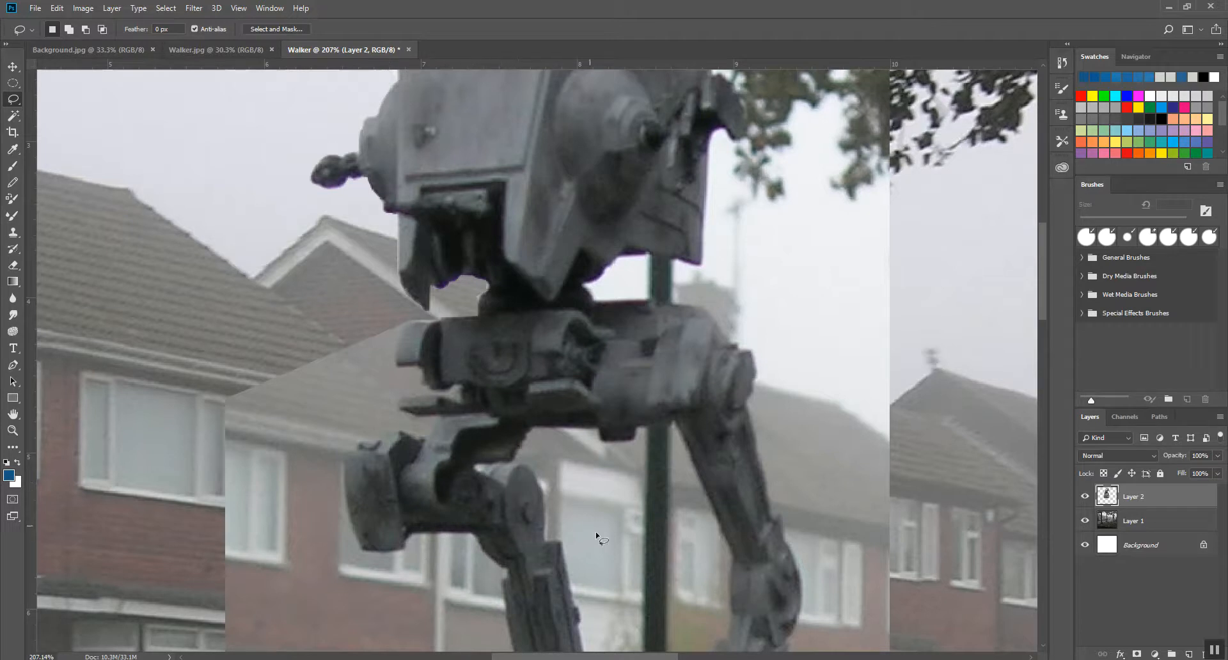
# Reposition the walker on Layer 2 around the lamp post and shift the street photo on Layer 1 slightly down.
pyautogui.moveTo(595, 485); pyautogui.dragTo(539, 360)
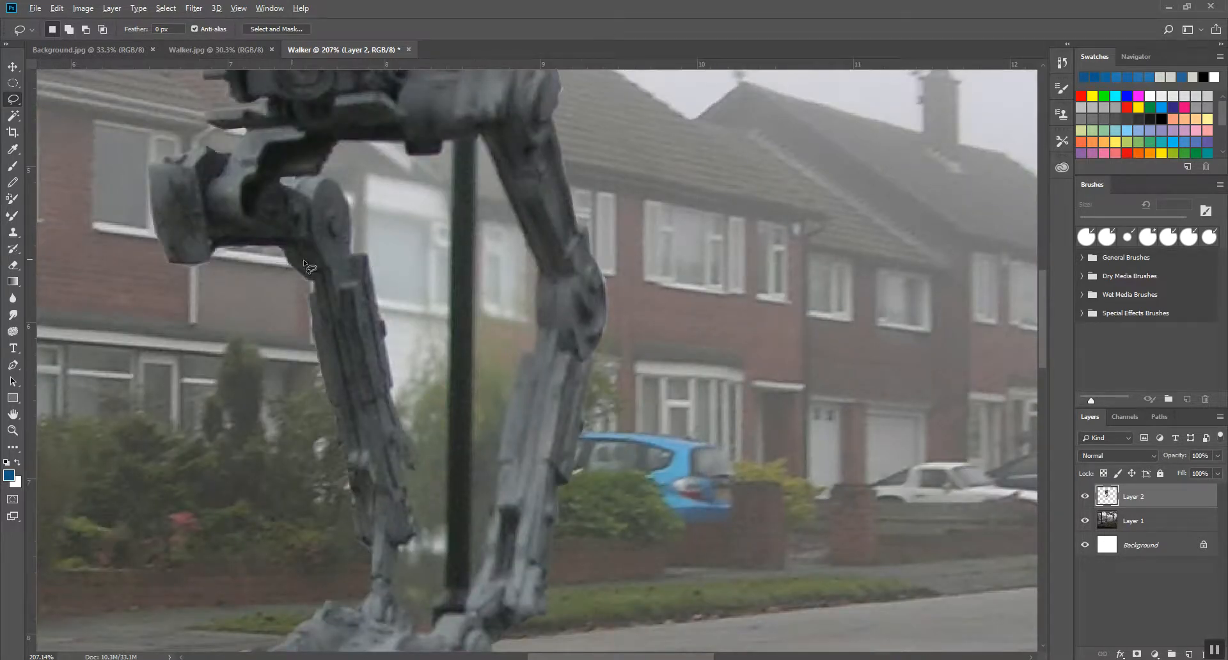
pyautogui.scroll(-6, 331, 259)
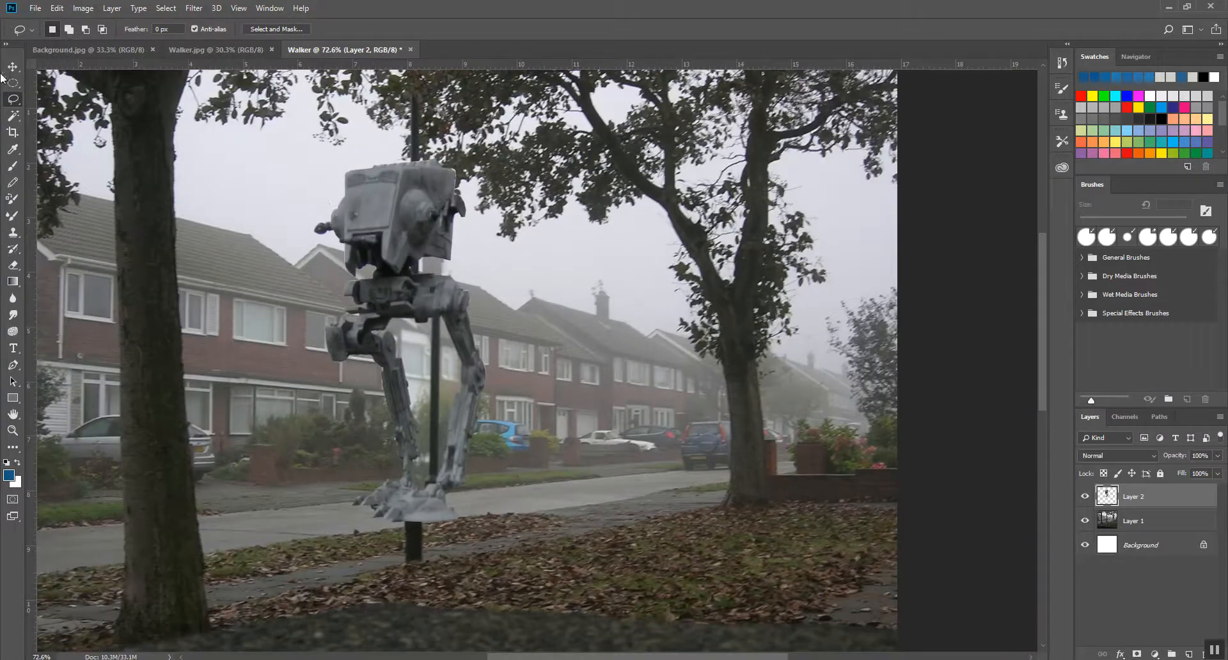
pyautogui.click(13, 67)
pyautogui.moveTo(421, 347); pyautogui.dragTo(392, 342)
pyautogui.scroll(-5, 392, 342)
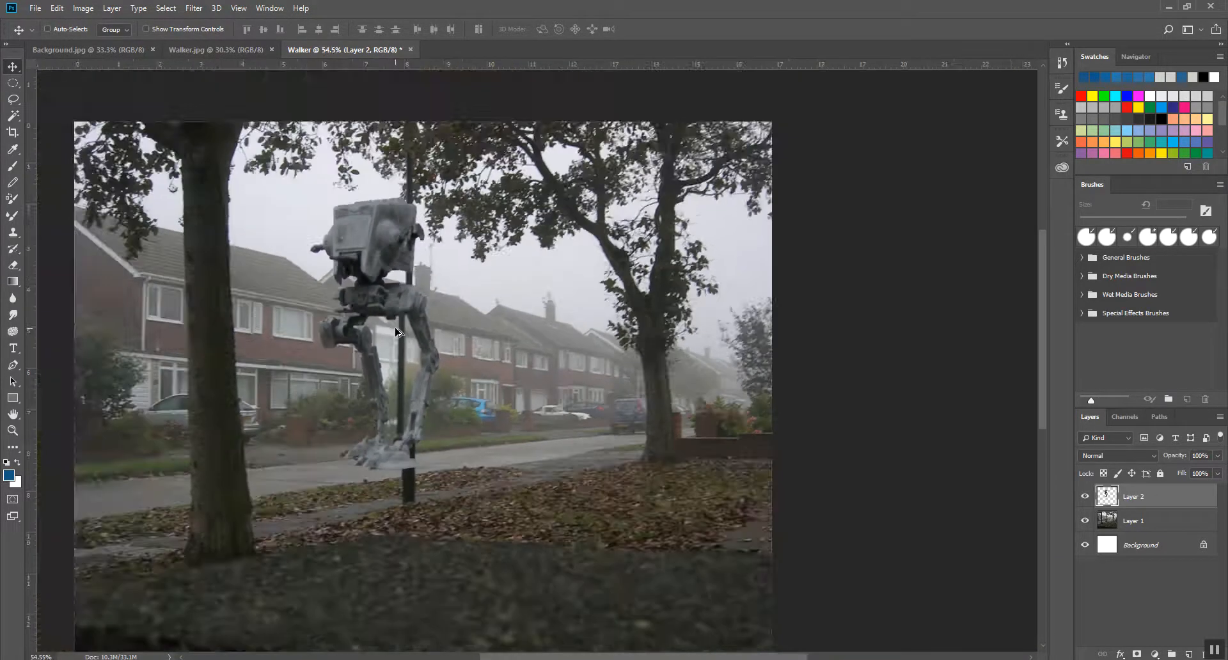
pyautogui.moveTo(508, 308); pyautogui.dragTo(501, 323)
pyautogui.click(1145, 519)
pyautogui.moveTo(730, 416); pyautogui.dragTo(730, 433)
pyautogui.click(1168, 503)
pyautogui.moveTo(496, 345); pyautogui.dragTo(541, 344)
# Outline the leftover background between the walker's hip and bent knee on Layer 2 with the Polygonal Lasso tool.
pyautogui.scroll(5, 502, 352)
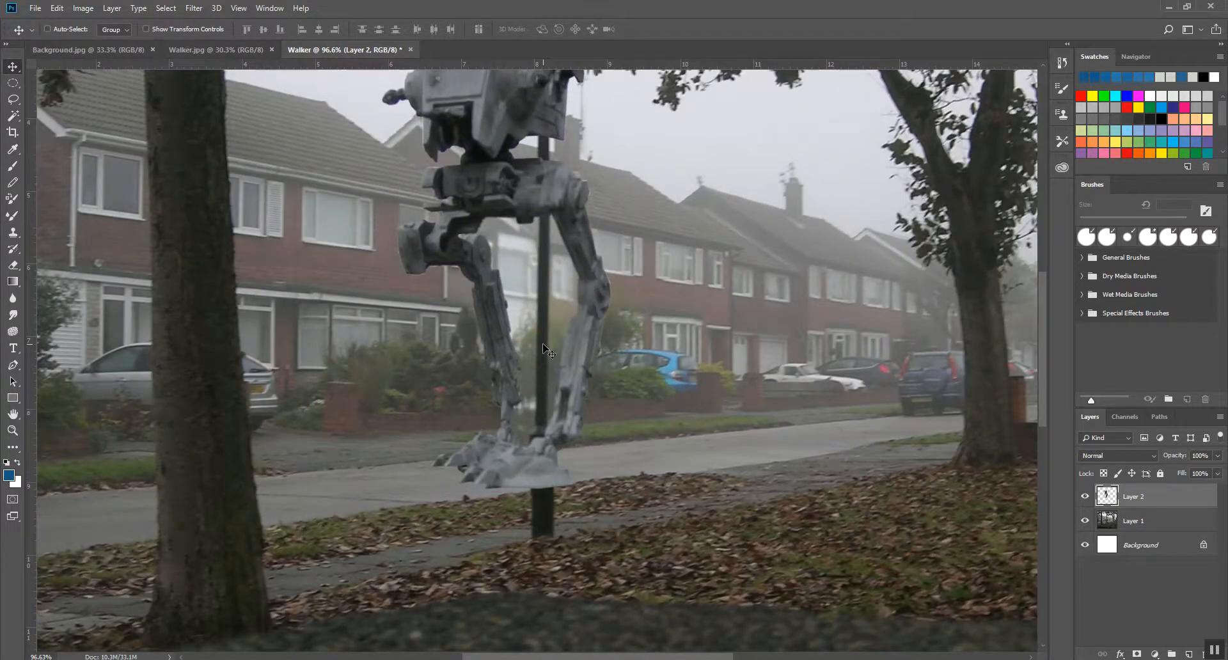
pyautogui.scroll(2, 541, 345)
pyautogui.scroll(4, 541, 344)
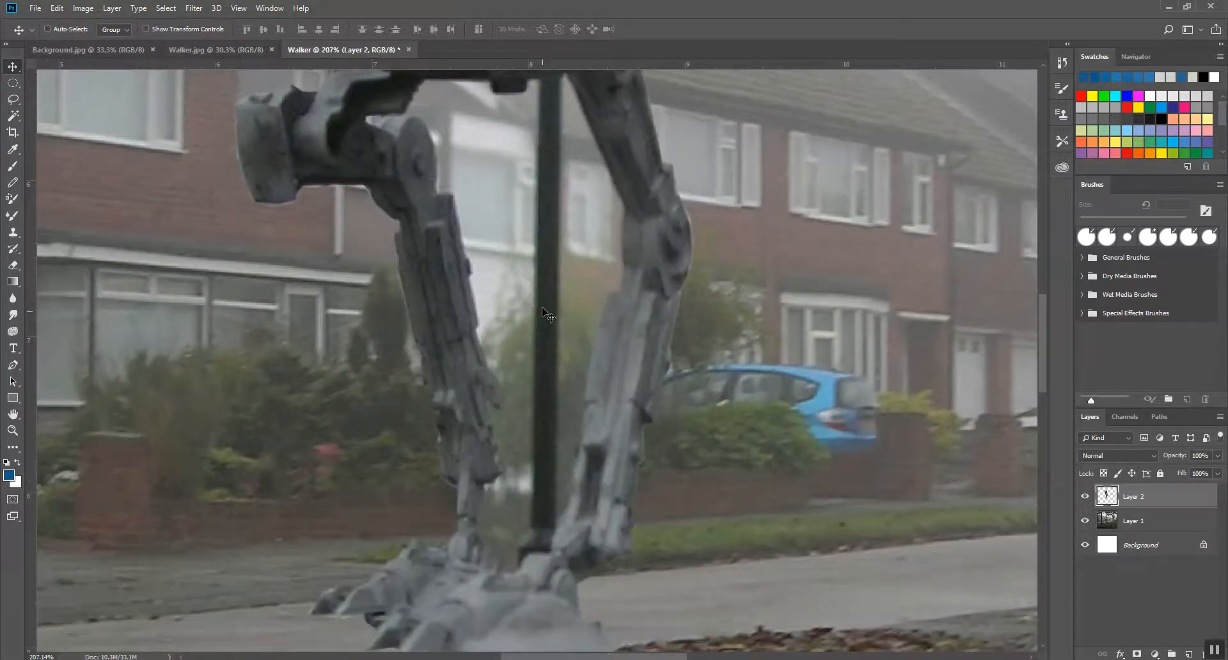
pyautogui.moveTo(13, 99); pyautogui.dragTo(40, 108)
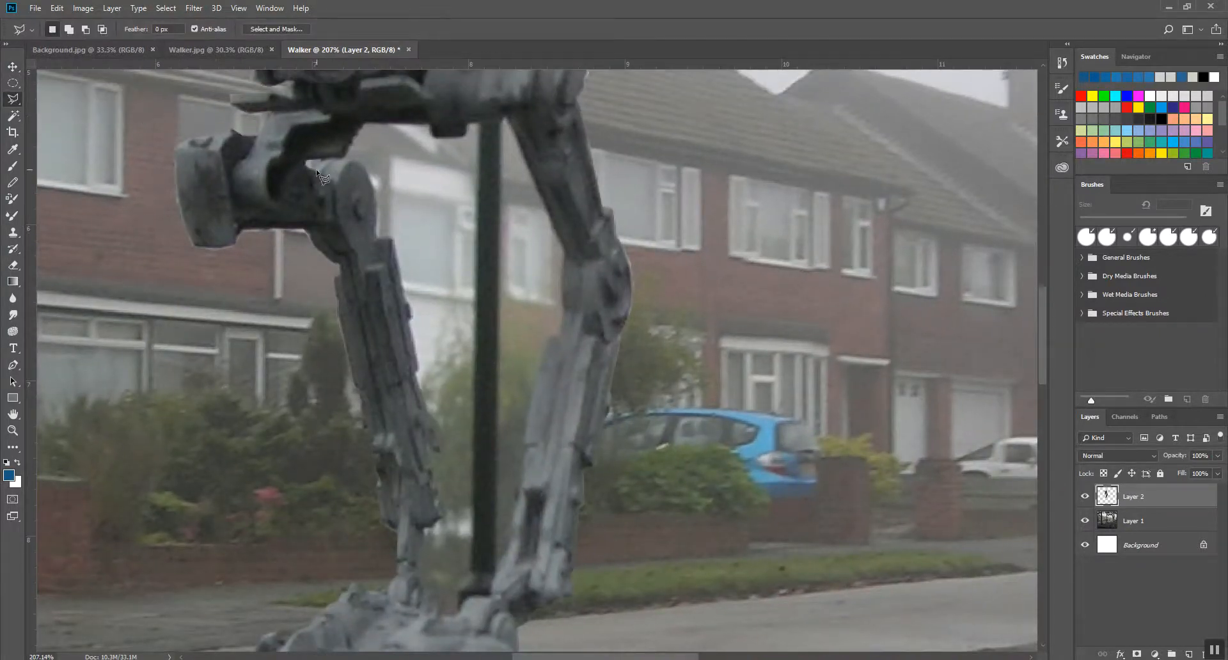
pyautogui.click(306, 162)
pyautogui.click(344, 157)
pyautogui.click(363, 122)
pyautogui.click(410, 78)
pyautogui.click(430, 99)
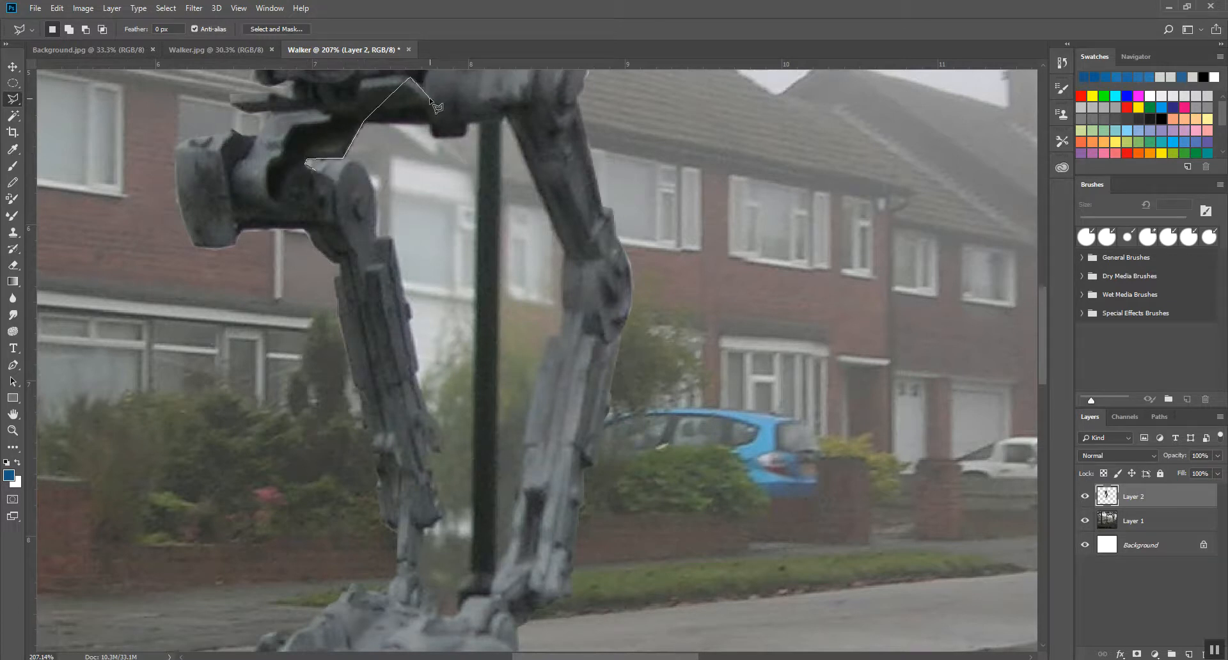
pyautogui.click(434, 135)
pyautogui.click(308, 160)
pyautogui.moveTo(411, 108); pyautogui.dragTo(387, 173)
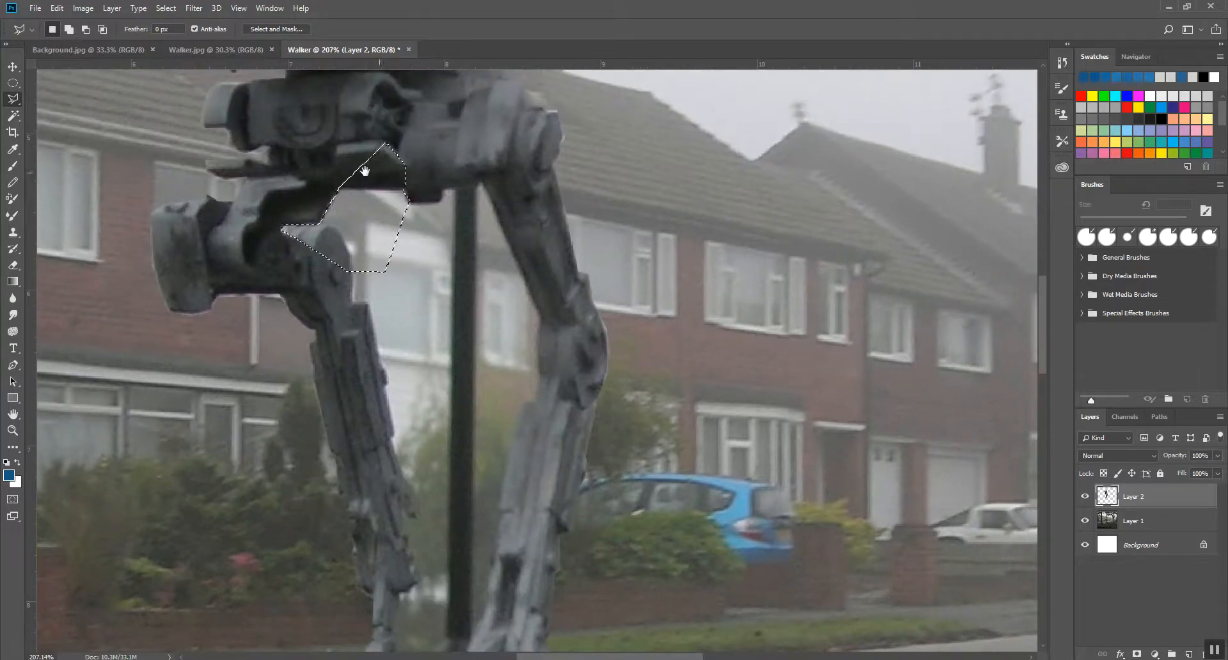
# Subtract the walker's hip underside and rounded knee joint from the selection with the Lasso tool.
pyautogui.rightClick(12, 98)
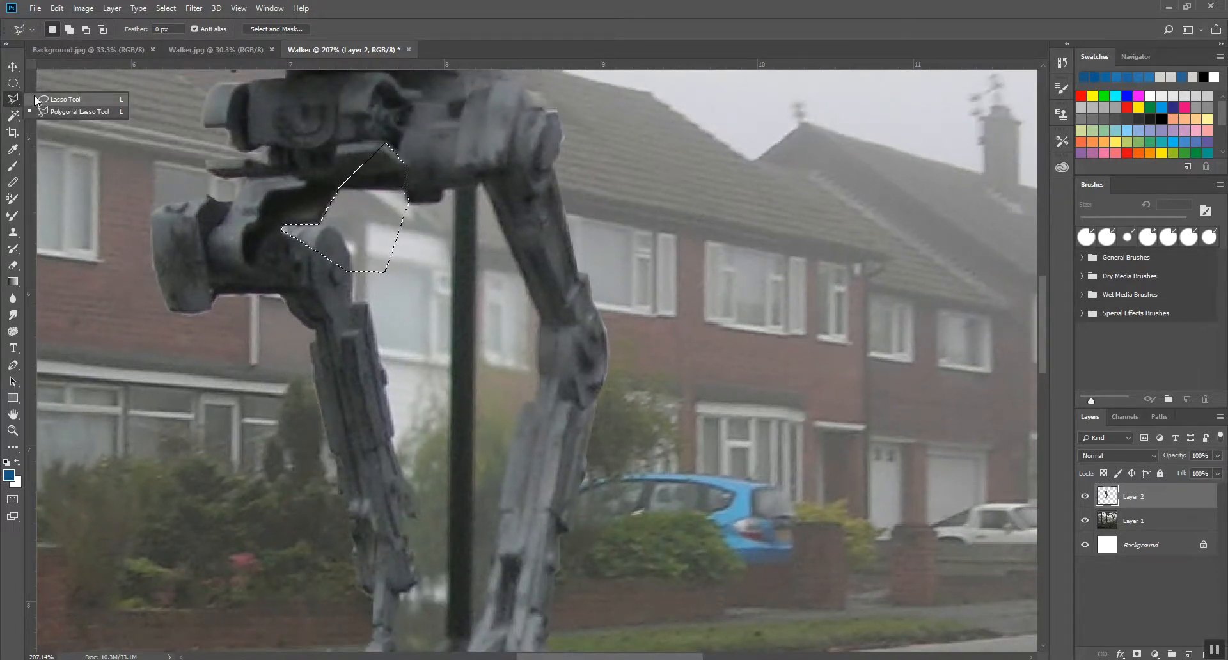
pyautogui.click(64, 99)
pyautogui.press('alt')
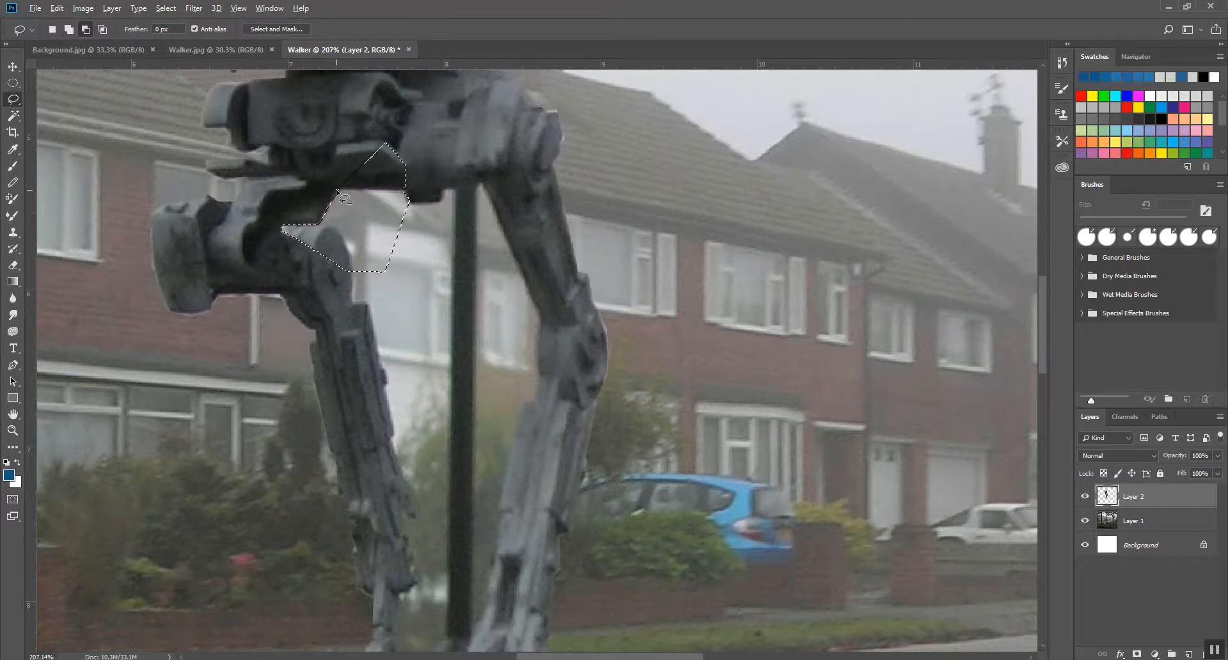
pyautogui.moveTo(338, 191)
pyautogui.mouseDown()
pyautogui.moveTo(316, 148)
pyautogui.moveTo(329, 111)
pyautogui.moveTo(374, 98)
pyautogui.mouseUp()
pyautogui.moveTo(427, 154); pyautogui.dragTo(409, 192)
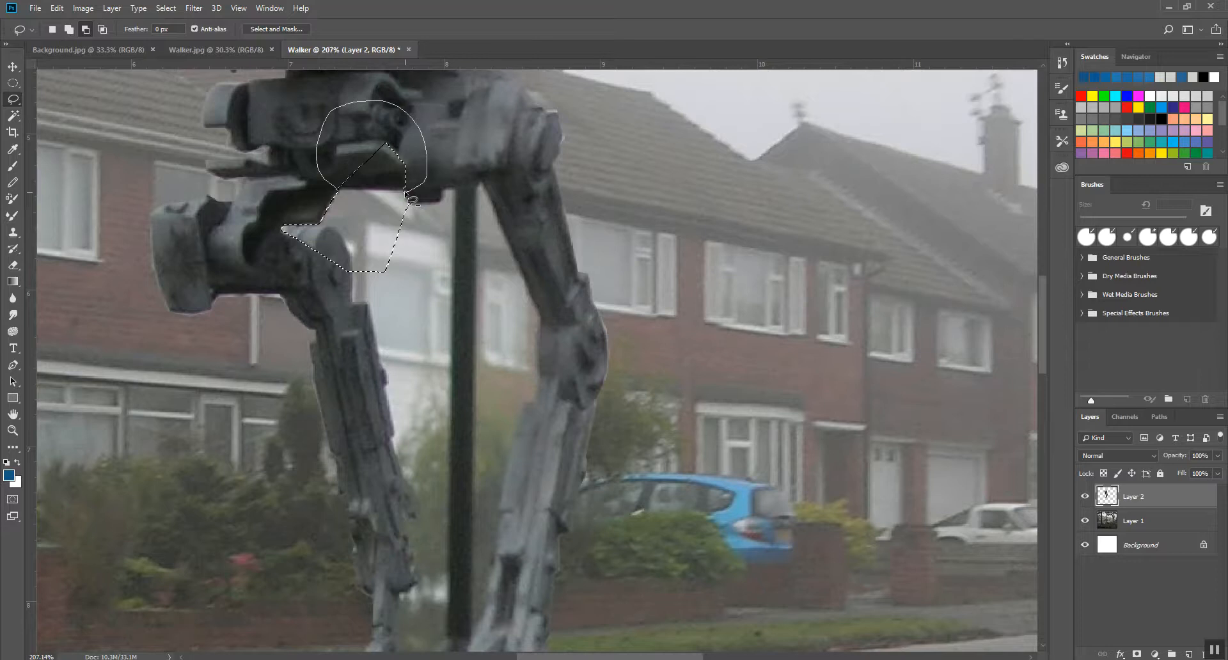
pyautogui.moveTo(405, 192); pyautogui.dragTo(339, 190)
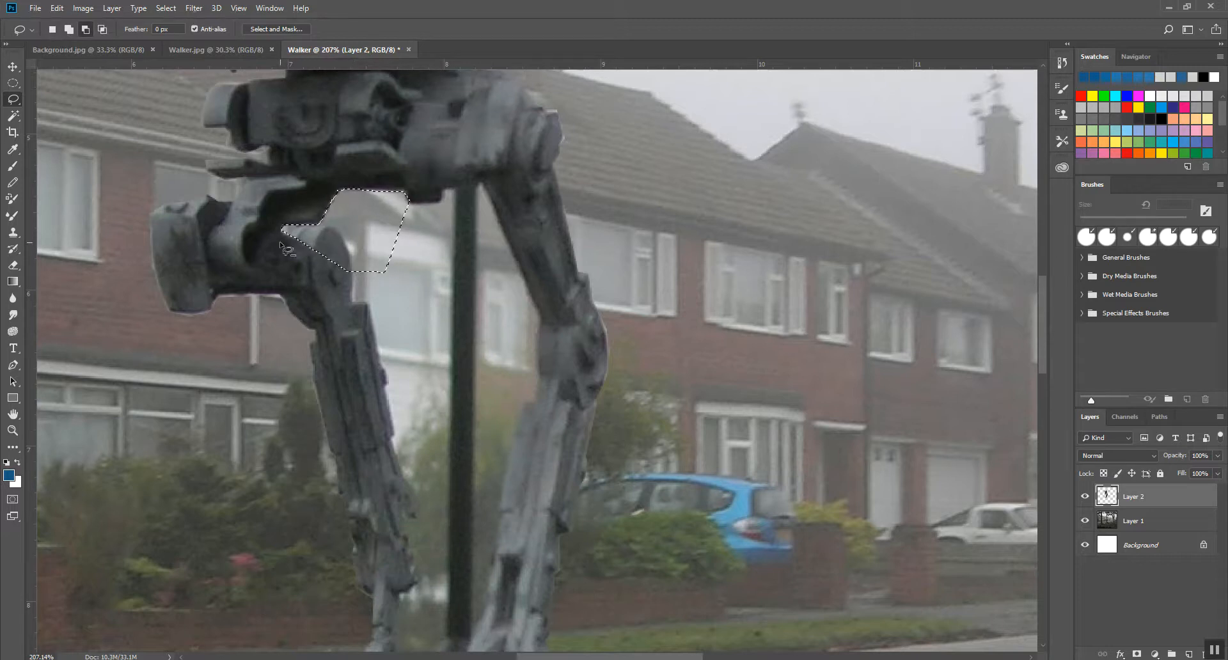
pyautogui.moveTo(293, 237)
pyautogui.mouseDown()
pyautogui.moveTo(320, 227)
pyautogui.moveTo(345, 243)
pyautogui.moveTo(351, 270)
pyautogui.moveTo(275, 267)
pyautogui.mouseUp()
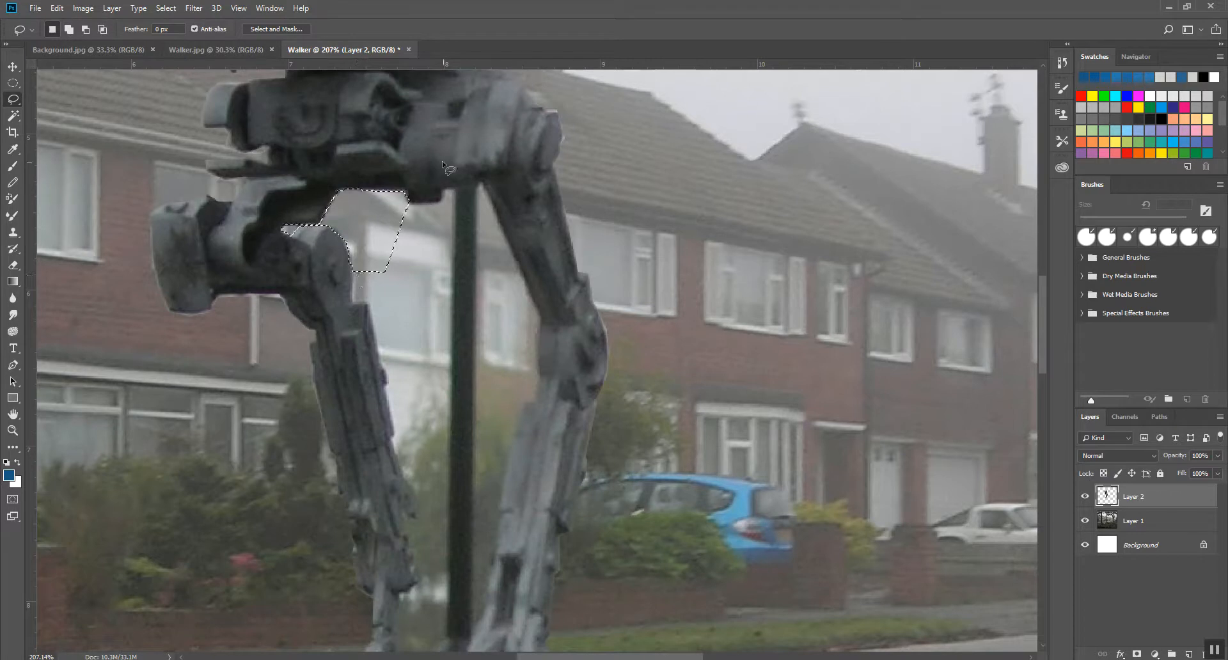
# Extend the selection to the lamp post with the Lasso tool, delete that leftover house wall from Layer 2 and deselect.
pyautogui.press('shift')
pyautogui.moveTo(369, 311)
pyautogui.mouseDown()
pyautogui.moveTo(358, 240)
pyautogui.moveTo(382, 220)
pyautogui.mouseUp()
pyautogui.moveTo(517, 279); pyautogui.dragTo(438, 261)
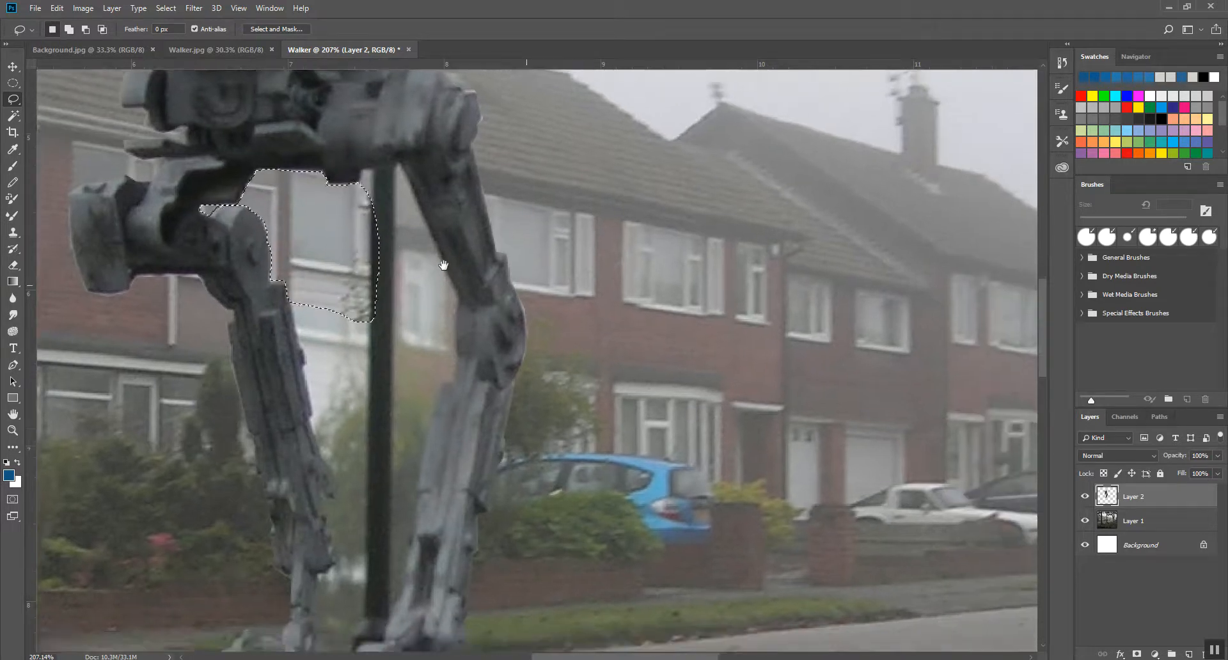
pyautogui.rightClick(13, 98)
pyautogui.click(51, 109)
pyautogui.press('shift')
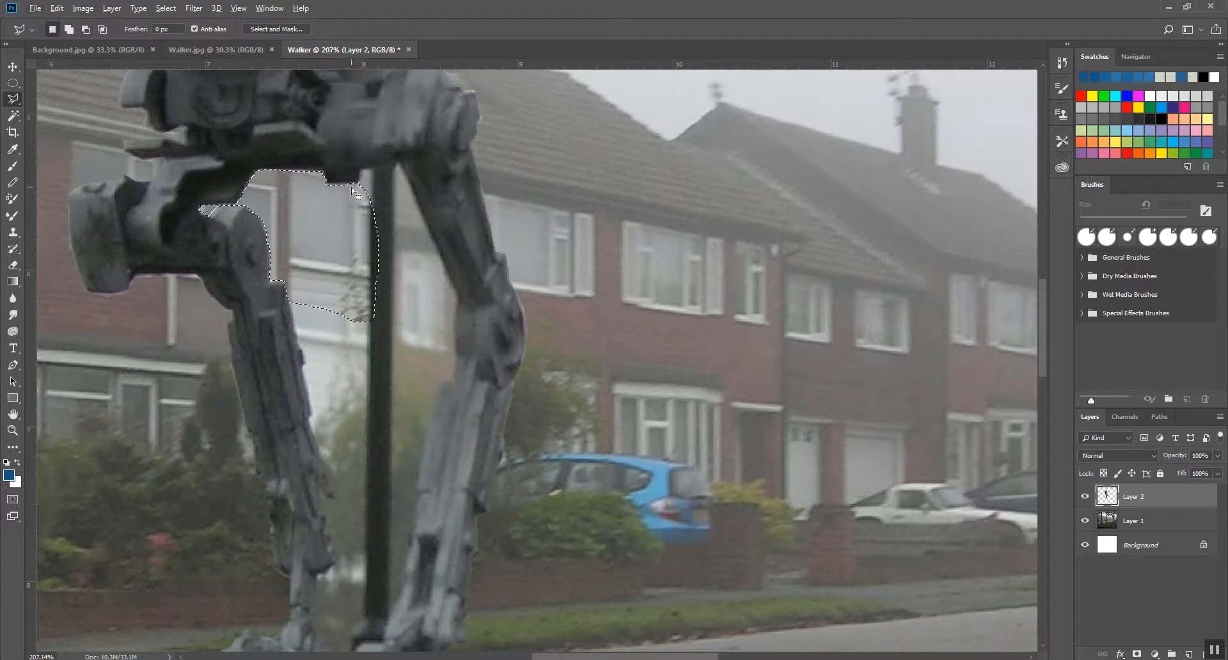
pyautogui.hotkey('ctrl', 'd')
# Outline the leftover background and lamp post between the walker's legs with the Polygonal Lasso tool, delete it from Layer 2 and deselect.
pyautogui.click(355, 187)
pyautogui.click(397, 164)
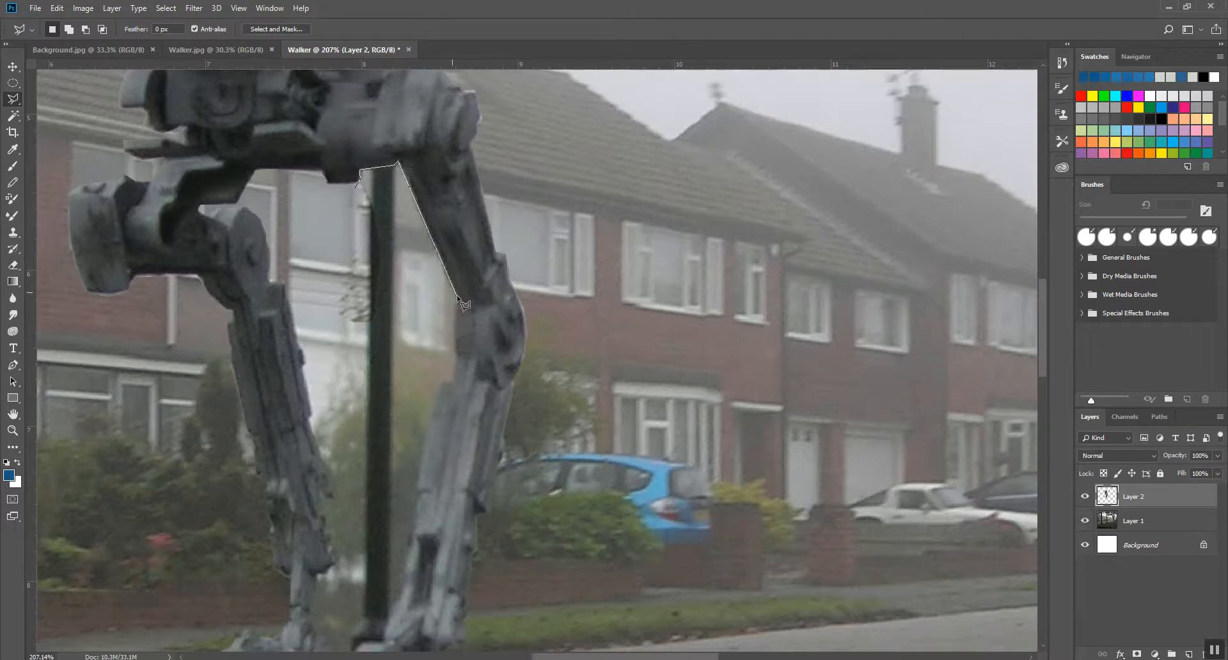
pyautogui.moveTo(453, 336); pyautogui.dragTo(456, 357)
pyautogui.click(446, 382)
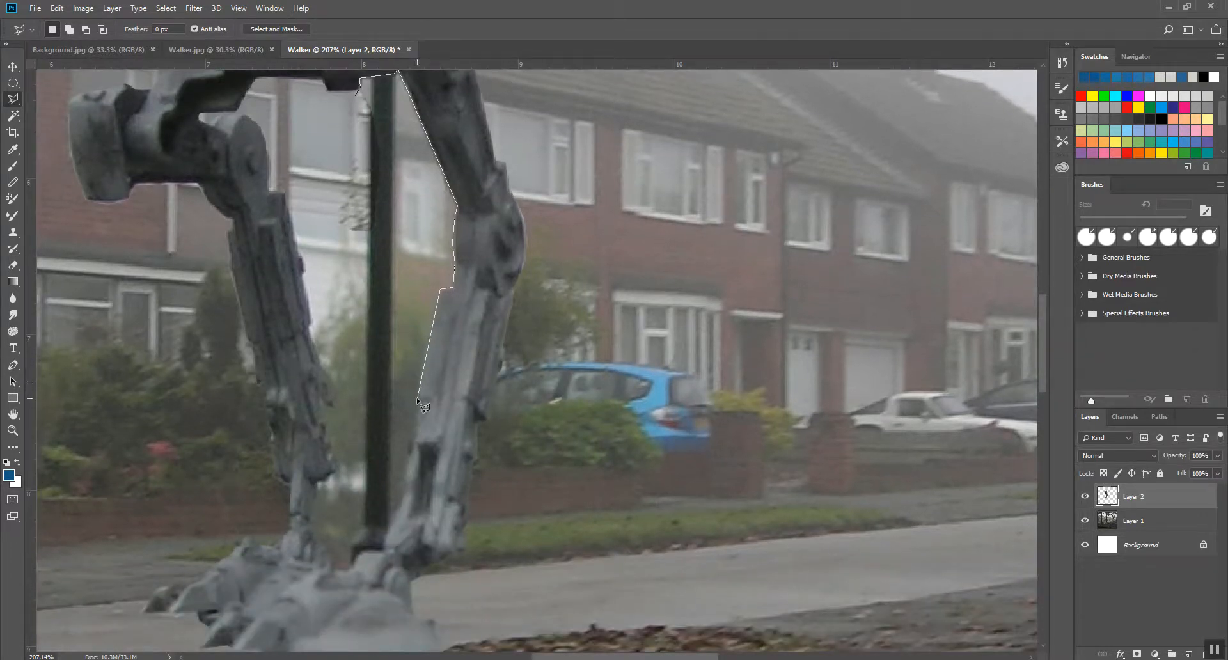
pyautogui.click(418, 399)
pyautogui.click(393, 510)
pyautogui.click(383, 550)
pyautogui.click(363, 551)
pyautogui.click(317, 518)
pyautogui.click(316, 481)
pyautogui.click(328, 373)
pyautogui.click(320, 364)
pyautogui.click(311, 326)
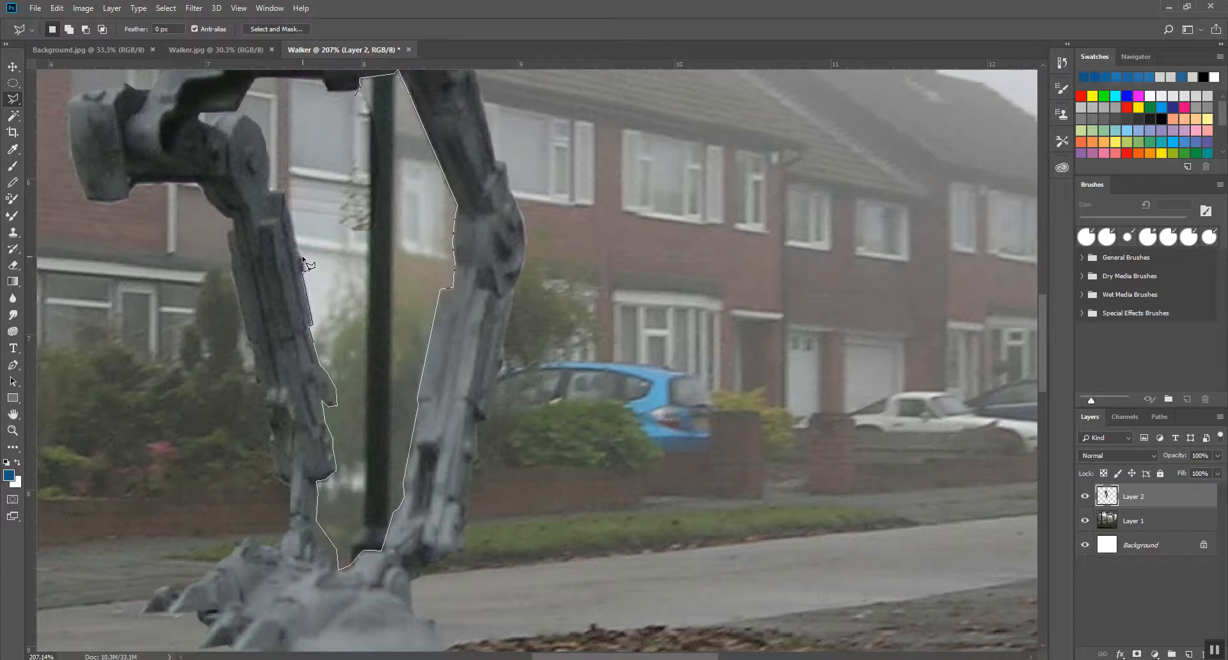
pyautogui.click(304, 262)
pyautogui.doubleClick(310, 101)
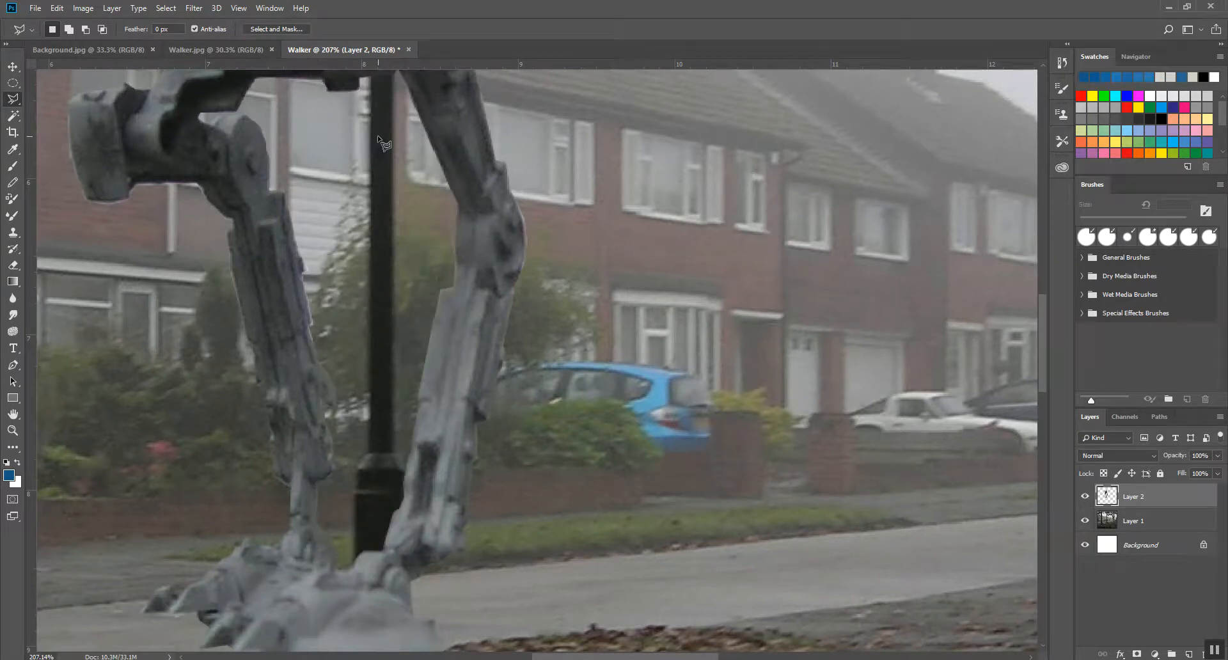
# Move the walker on Layer 2 slightly to the left against the lamp post, undoing an unwanted shift.
pyautogui.scroll(-5, 422, 154)
pyautogui.scroll(-3, 422, 155)
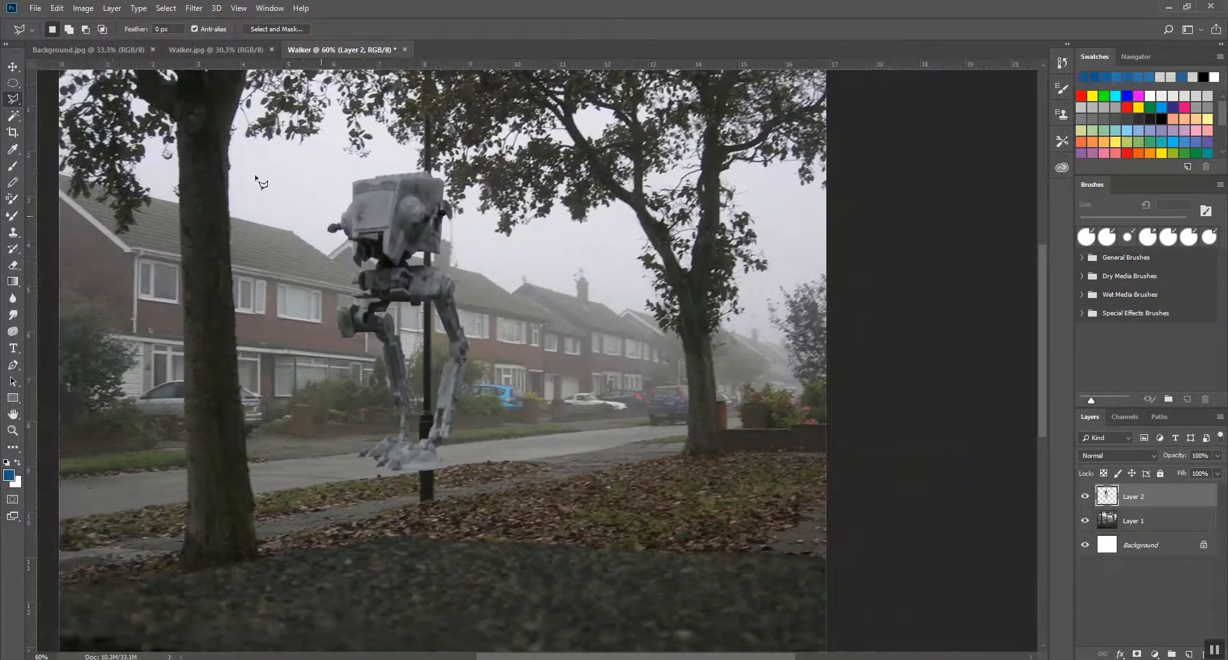
pyautogui.press('v')
pyautogui.moveTo(425, 286); pyautogui.dragTo(440, 316)
pyautogui.hotkey('ctrl', 'z')
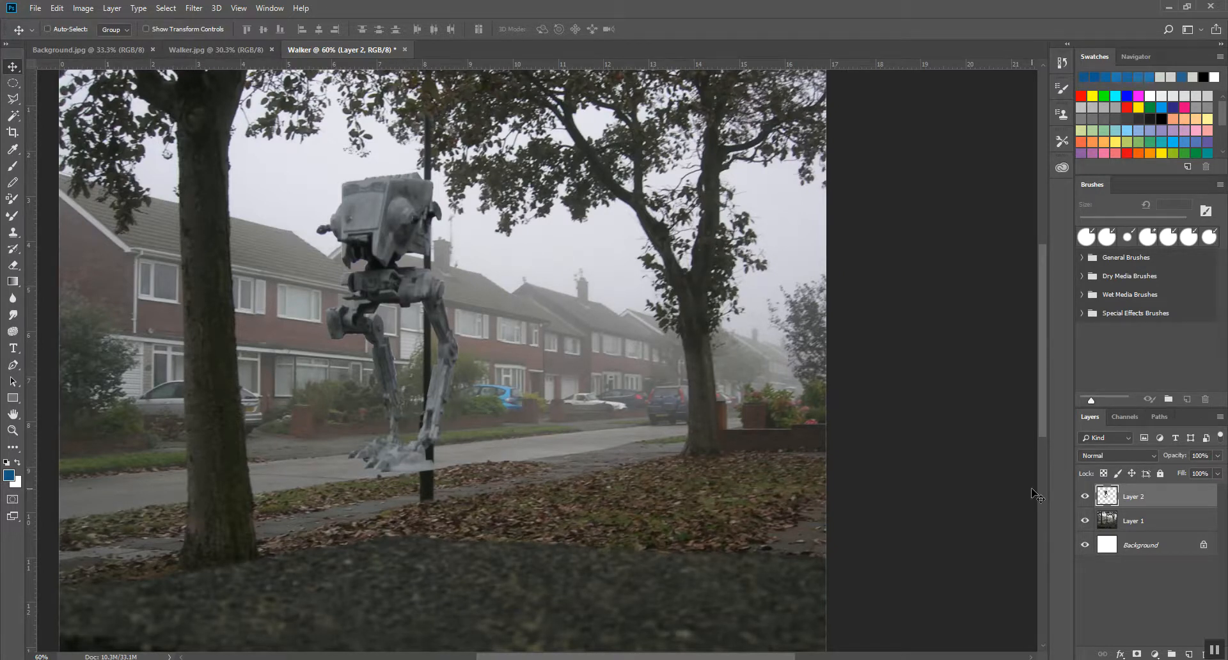
# Rename the street photo layer as Street and the cut-out walker layer as Walker.
pyautogui.click(1182, 529)
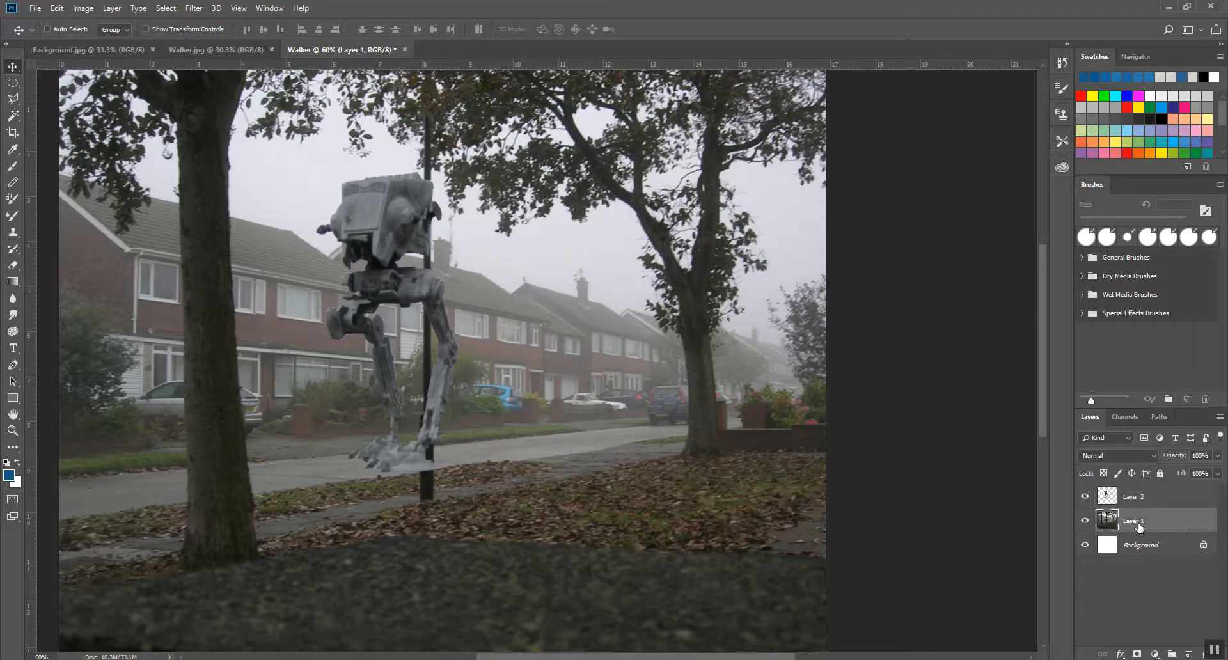
pyautogui.doubleClick(1132, 522)
pyautogui.write('Street')
pyautogui.press('Return')
pyautogui.click(1138, 496)
pyautogui.doubleClick(1132, 498)
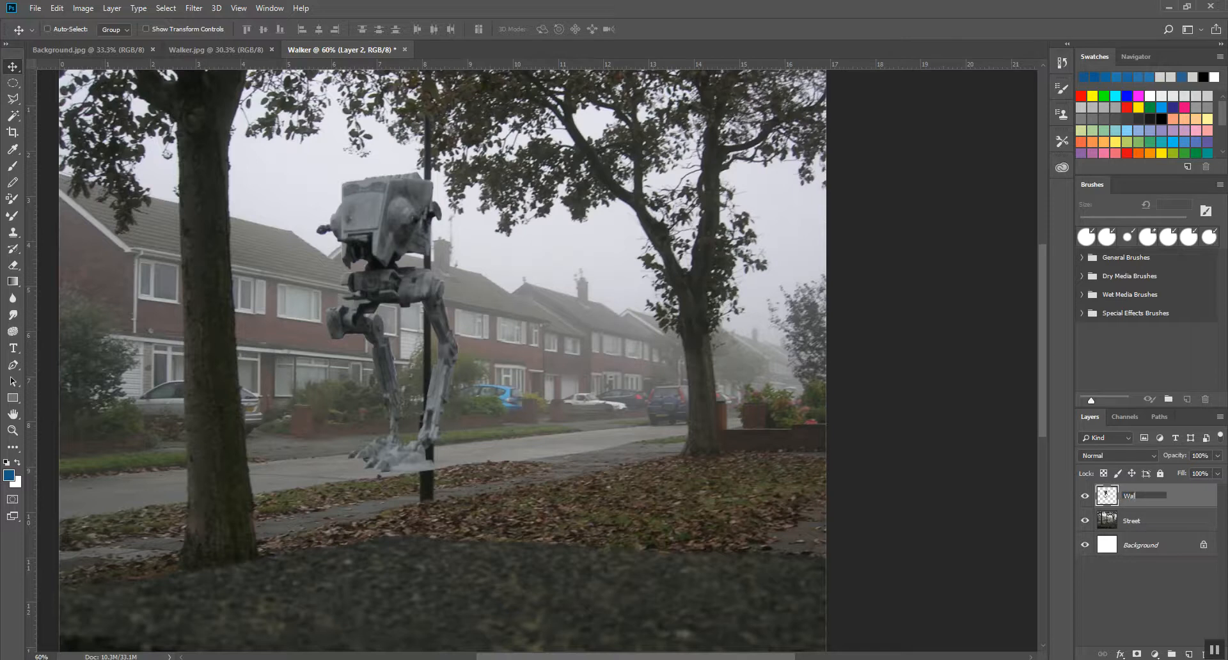
pyautogui.press('Return')
# Hide the Walker layer and activate the Polygonal Lasso tool at the lamp post's base.
pyautogui.click(1085, 497)
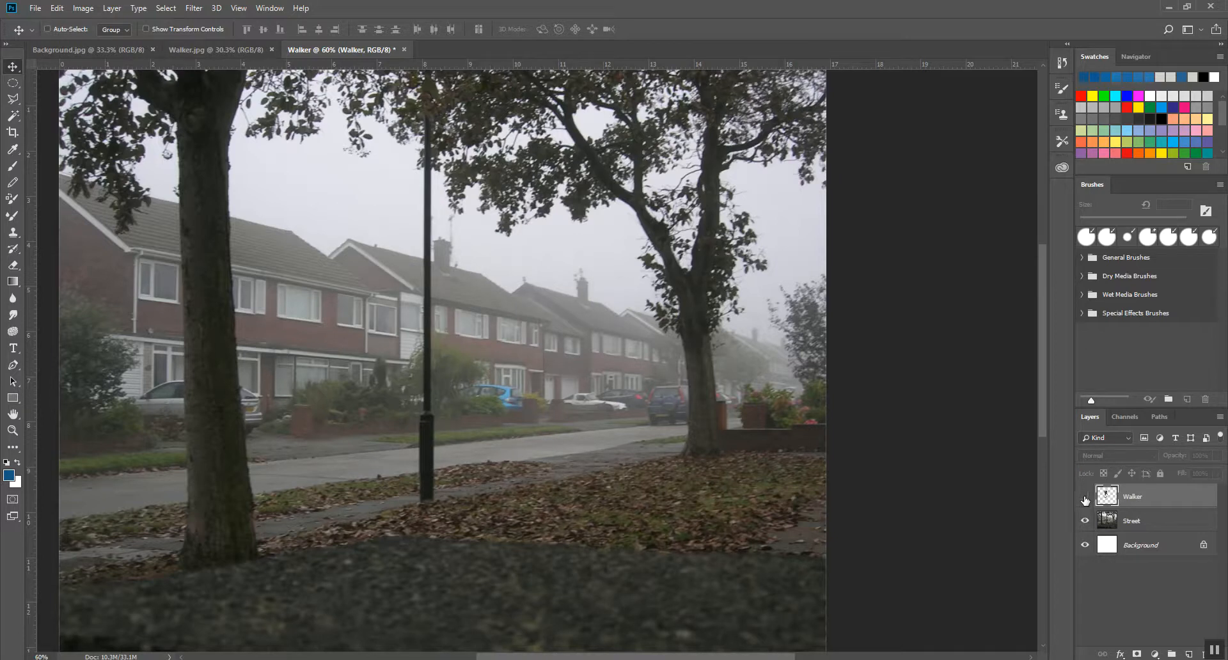
pyautogui.scroll(5, 335, 211)
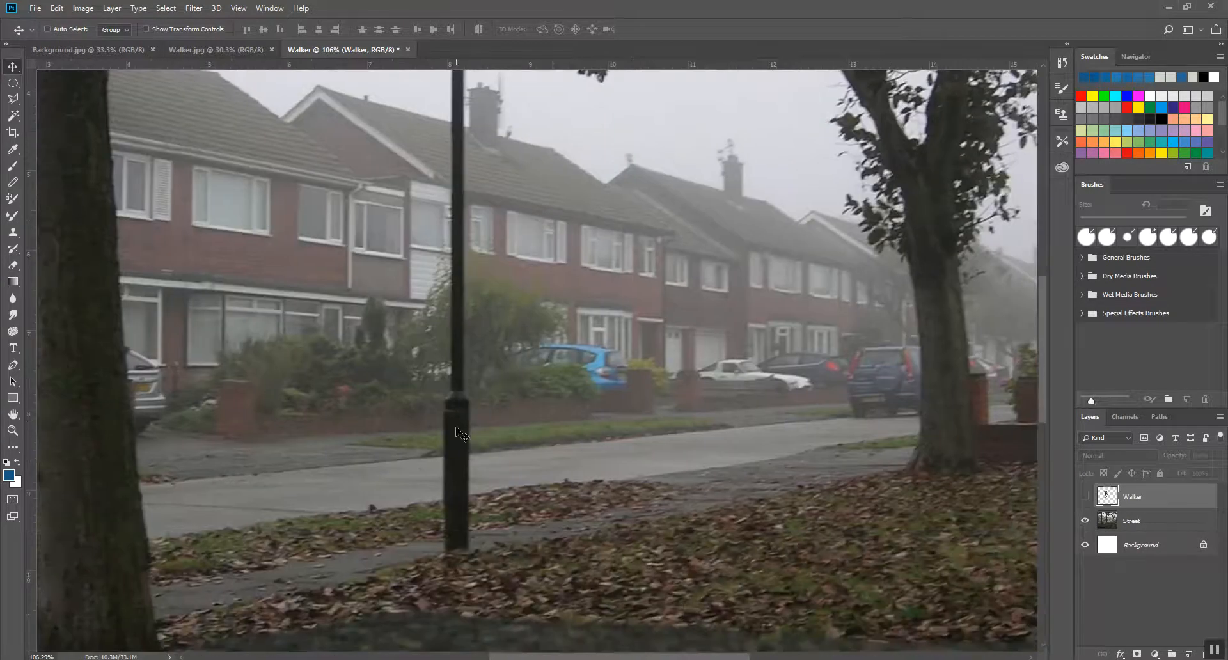
pyautogui.scroll(3, 451, 428)
pyautogui.click(12, 98)
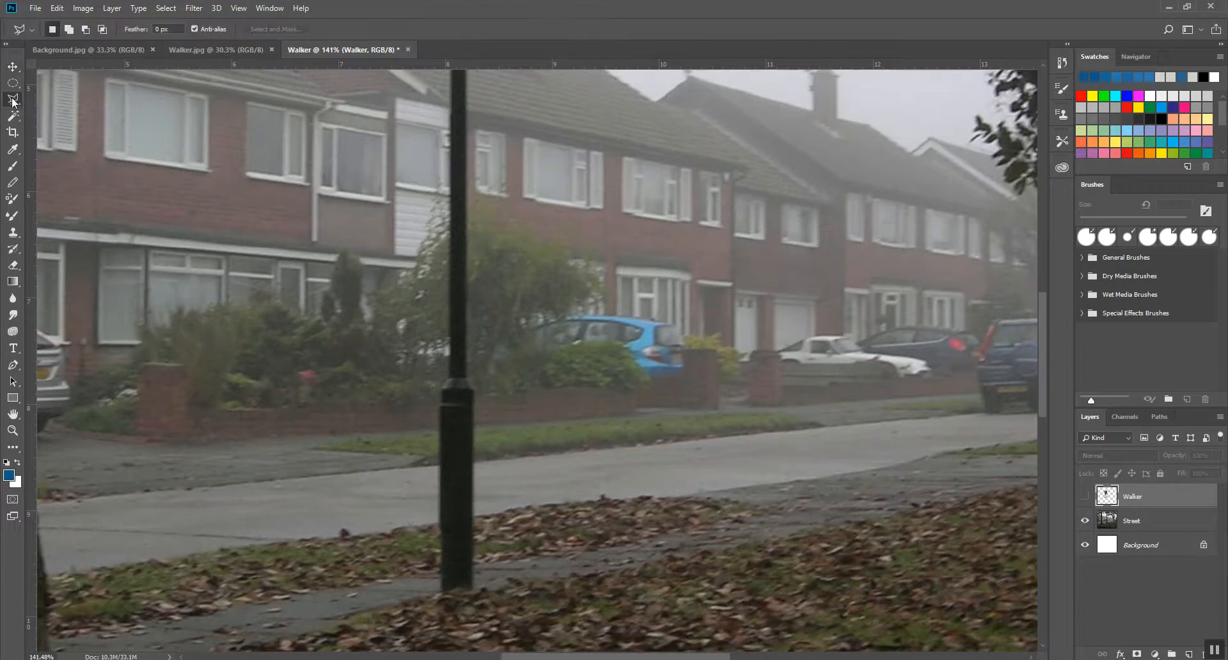
pyautogui.click(442, 586)
pyautogui.click(440, 528)
pyautogui.click(448, 428)
pyautogui.press('Escape')
pyautogui.hotkey('ctrl', 'z')
pyautogui.hotkey('ctrl', 'd')
# Outline the lamp post from its base up into the tree foliage and back down with the Polygonal Lasso, closing the selection.
pyautogui.click(442, 593)
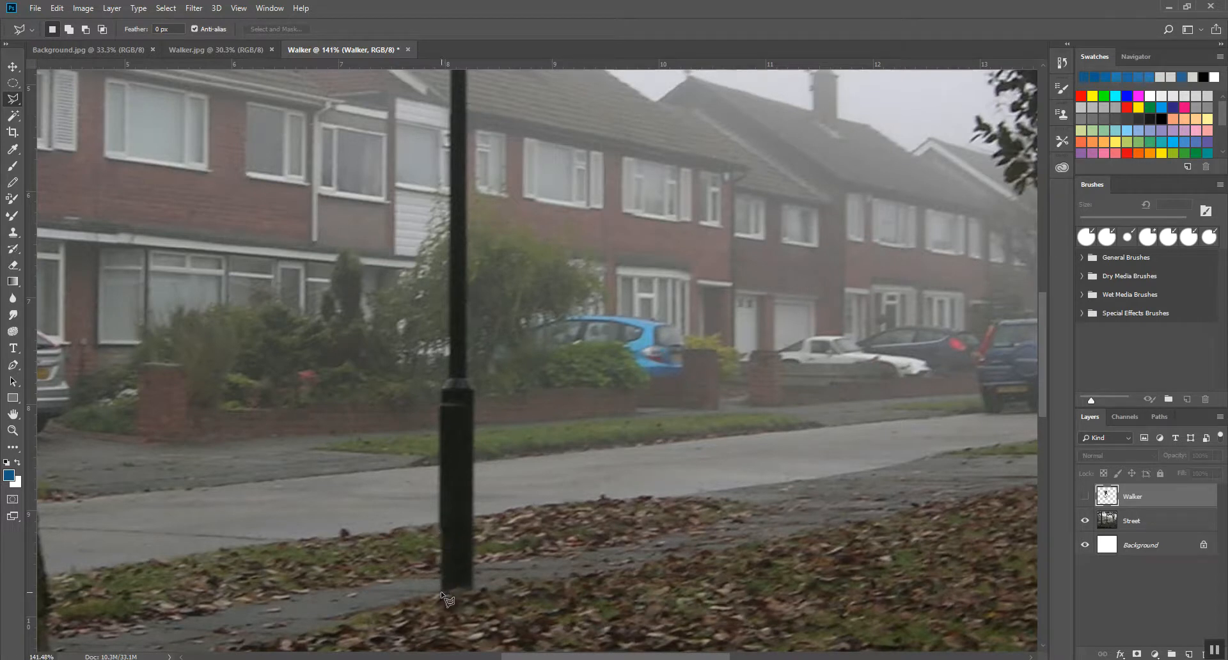
pyautogui.click(439, 525)
pyautogui.click(441, 404)
pyautogui.click(448, 383)
pyautogui.scroll(3, 442, 95)
pyautogui.scroll(3, 441, 95)
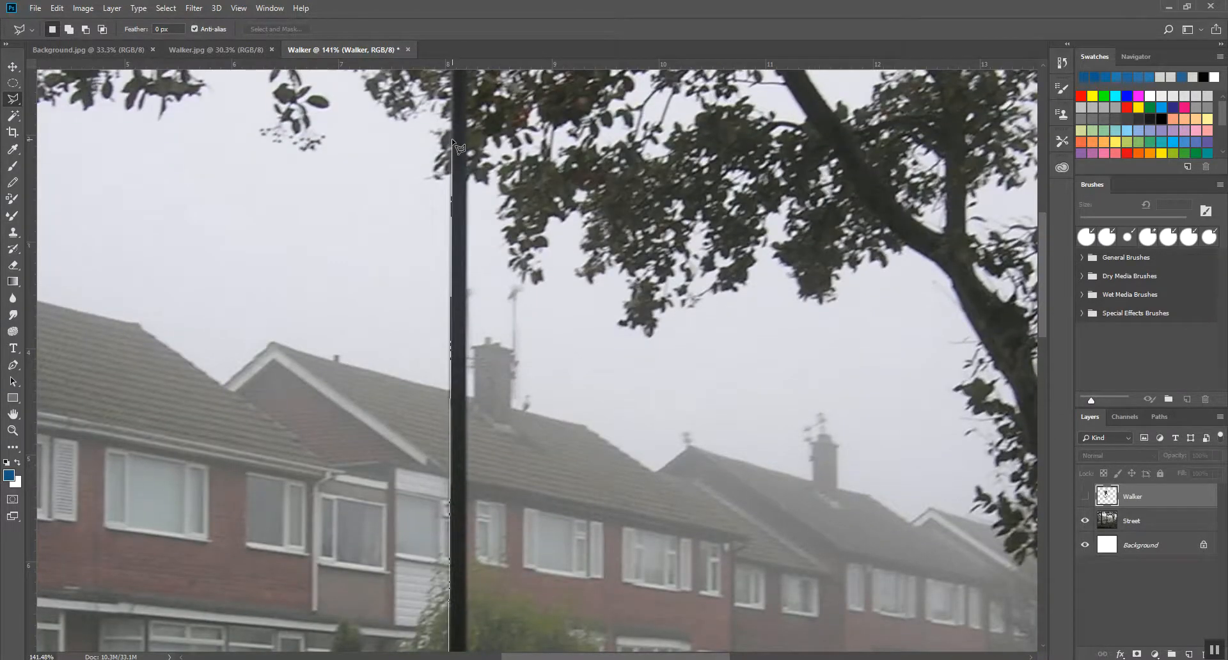
pyautogui.click(466, 136)
pyautogui.scroll(-5, 500, 612)
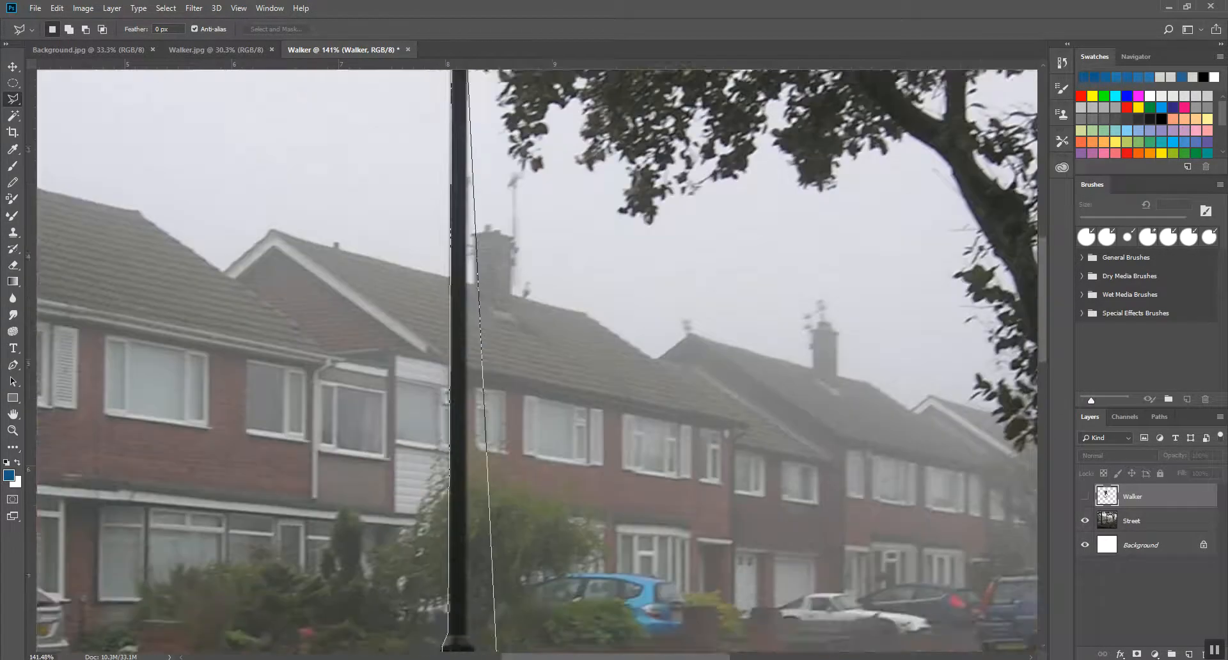
pyautogui.click(466, 422)
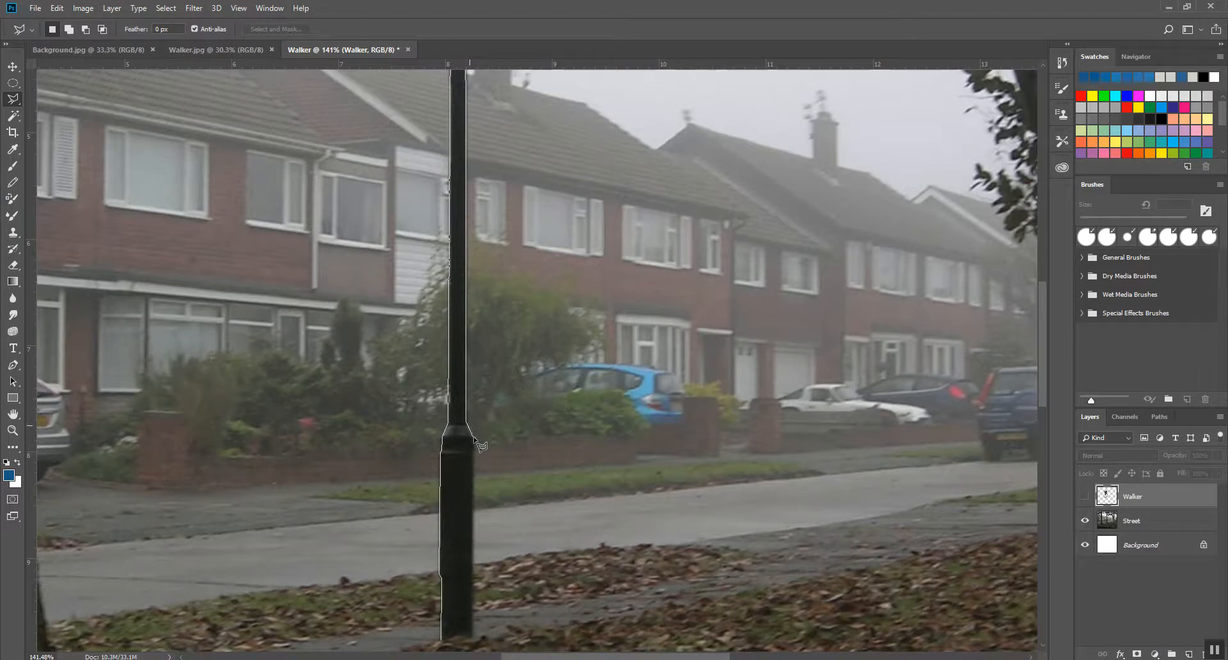
pyautogui.click(475, 437)
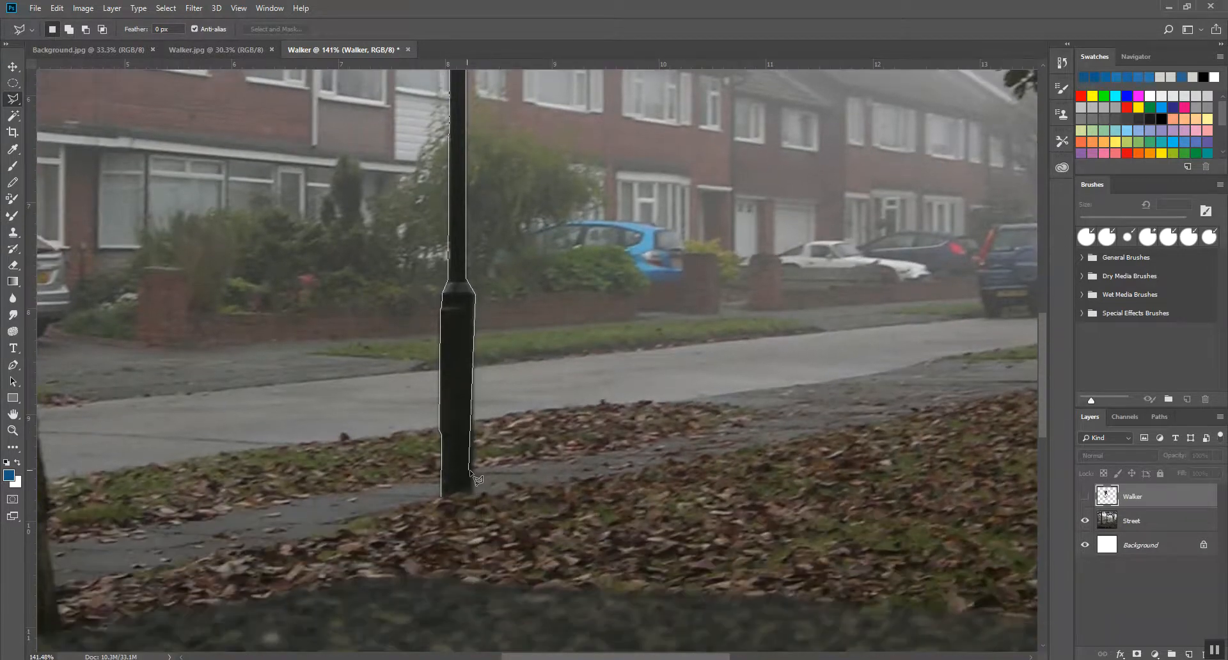
pyautogui.click(445, 497)
pyautogui.scroll(-1, 617, 389)
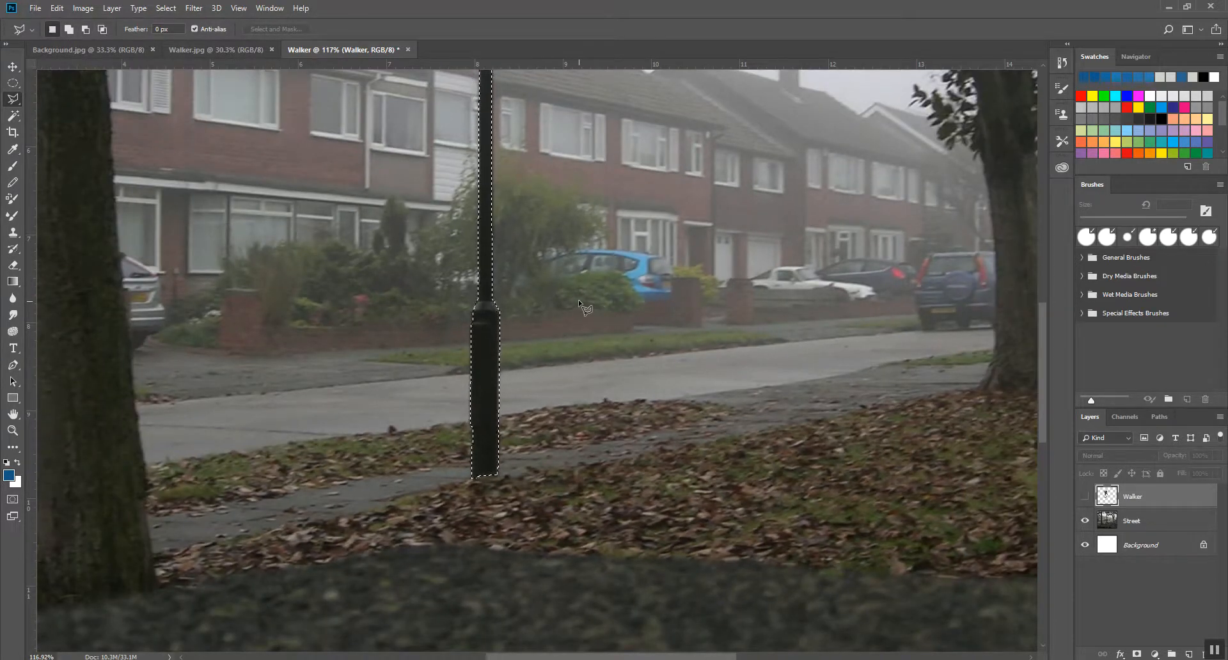
# Copy the selected lamp post from the Street layer and paste it as a new layer.
pyautogui.click(57, 8)
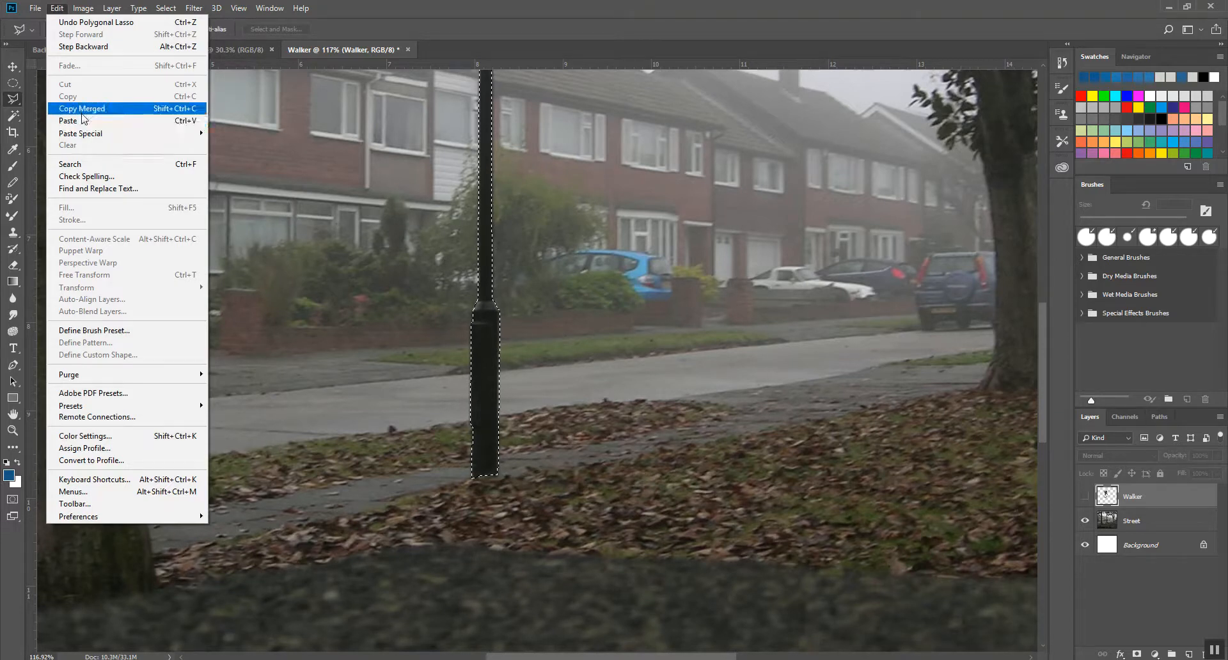
pyautogui.click(1152, 514)
pyautogui.click(1152, 514)
pyautogui.click(1121, 502)
pyautogui.click(1086, 497)
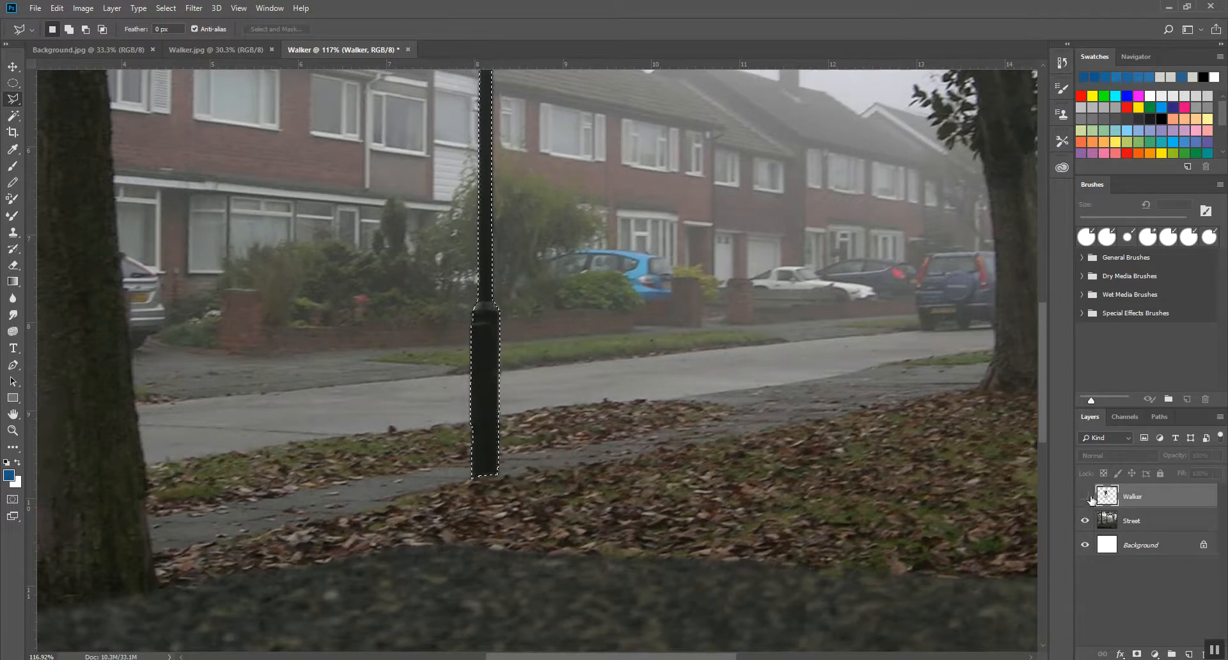
pyautogui.click(1140, 523)
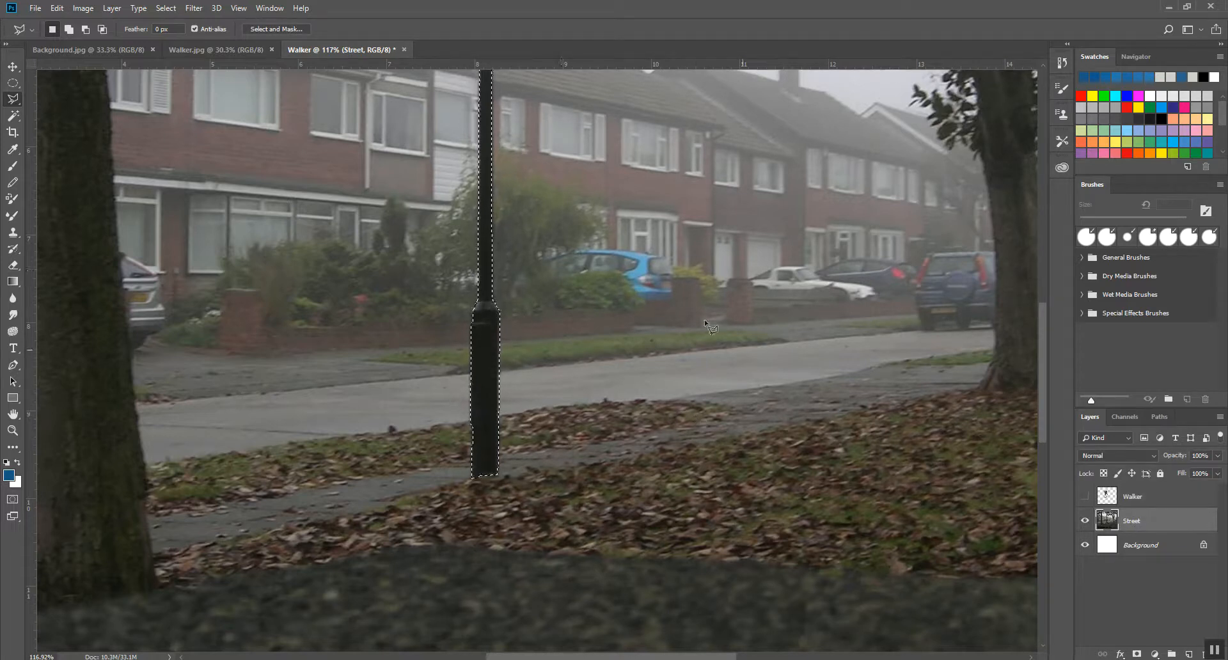
pyautogui.click(58, 9)
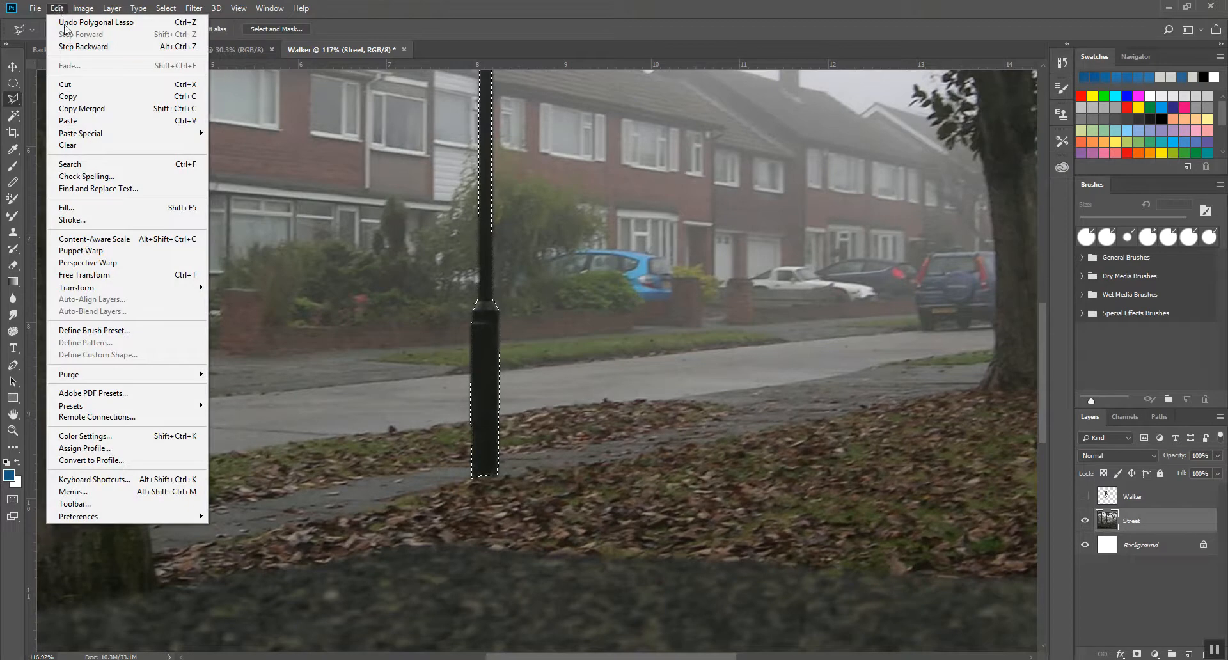
pyautogui.click(68, 96)
pyautogui.click(57, 8)
pyautogui.click(102, 121)
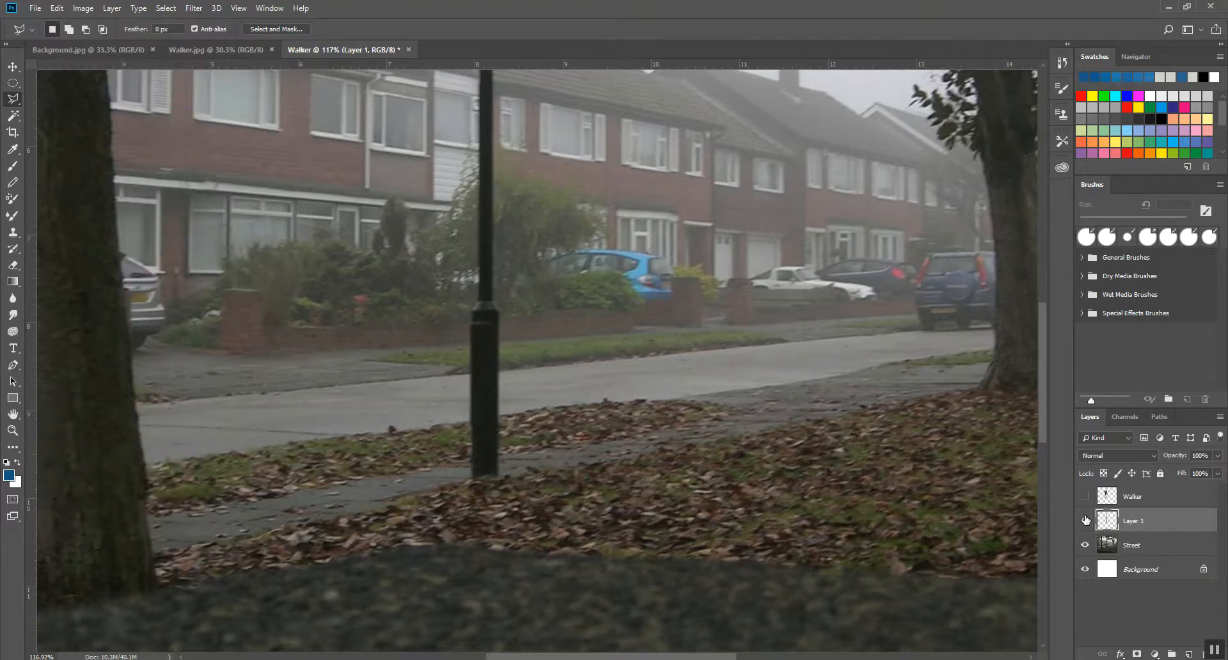
# Move the pasted lamp post aside as a test, and step back to the lamp post selection.
pyautogui.click(13, 67)
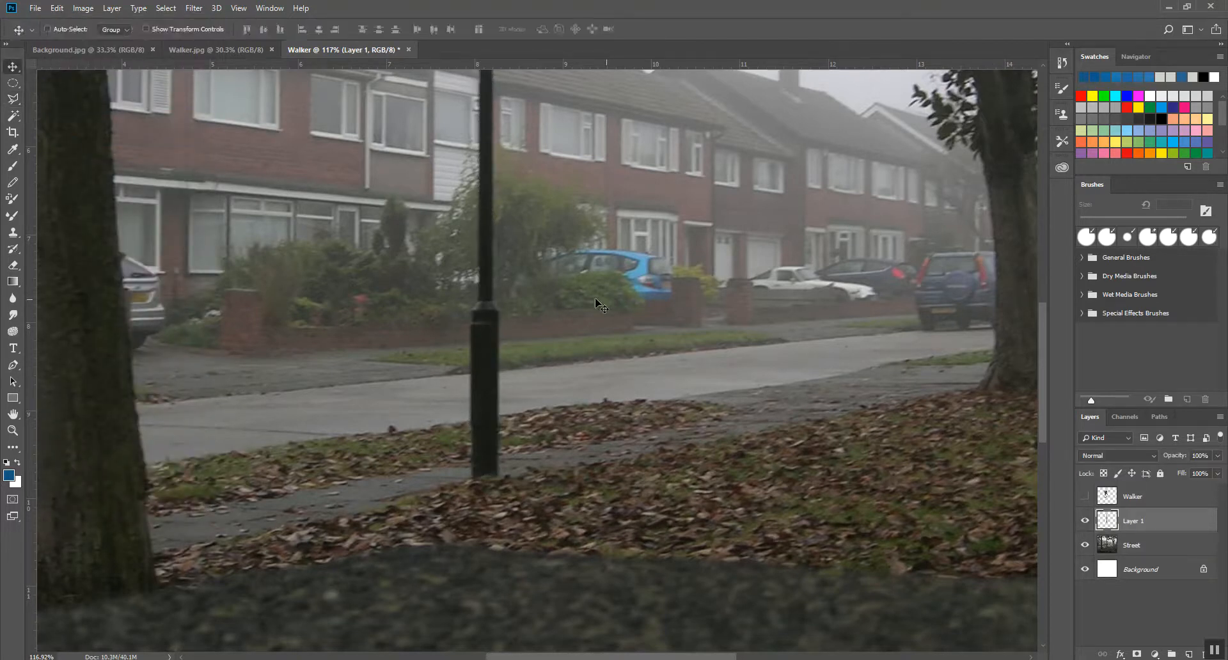
pyautogui.moveTo(626, 308); pyautogui.dragTo(703, 289)
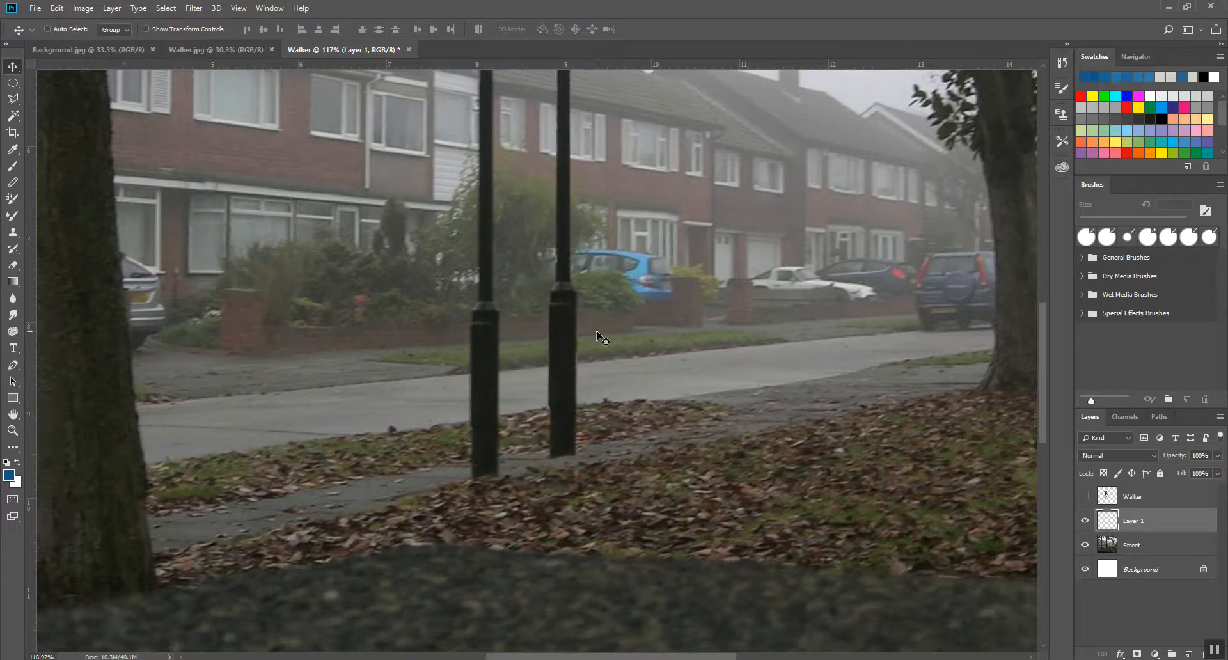
pyautogui.moveTo(570, 351)
pyautogui.mouseDown()
pyautogui.moveTo(542, 365)
pyautogui.moveTo(589, 360)
pyautogui.mouseUp()
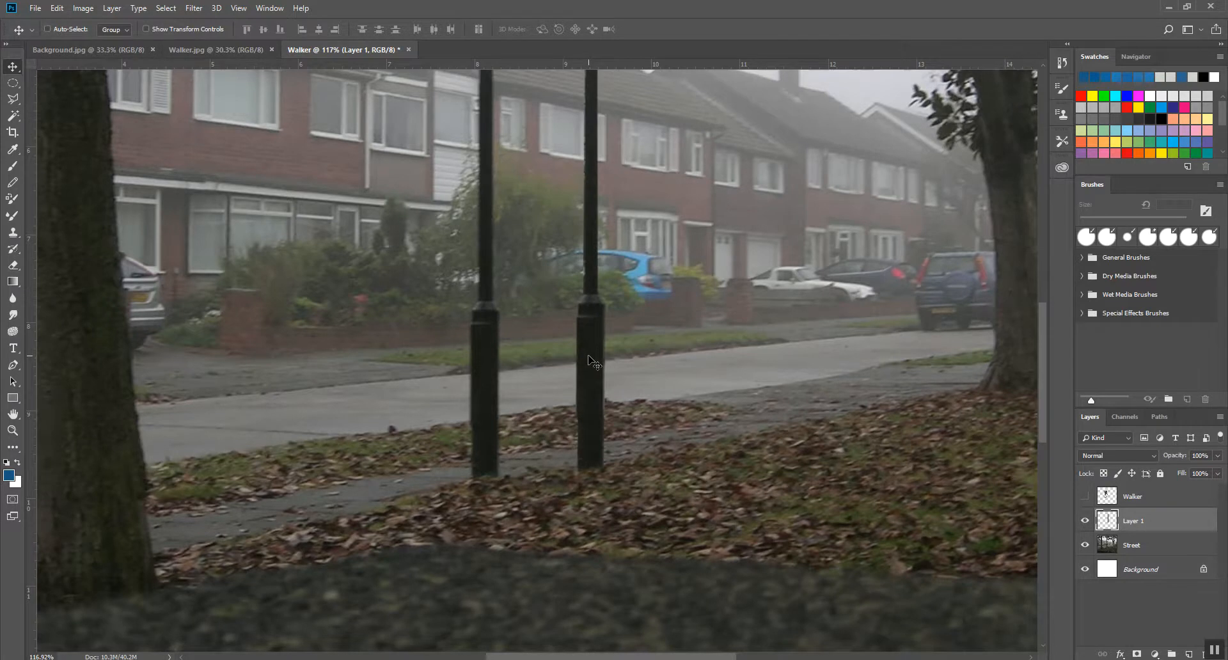
pyautogui.hotkey('ctrl', 'x')
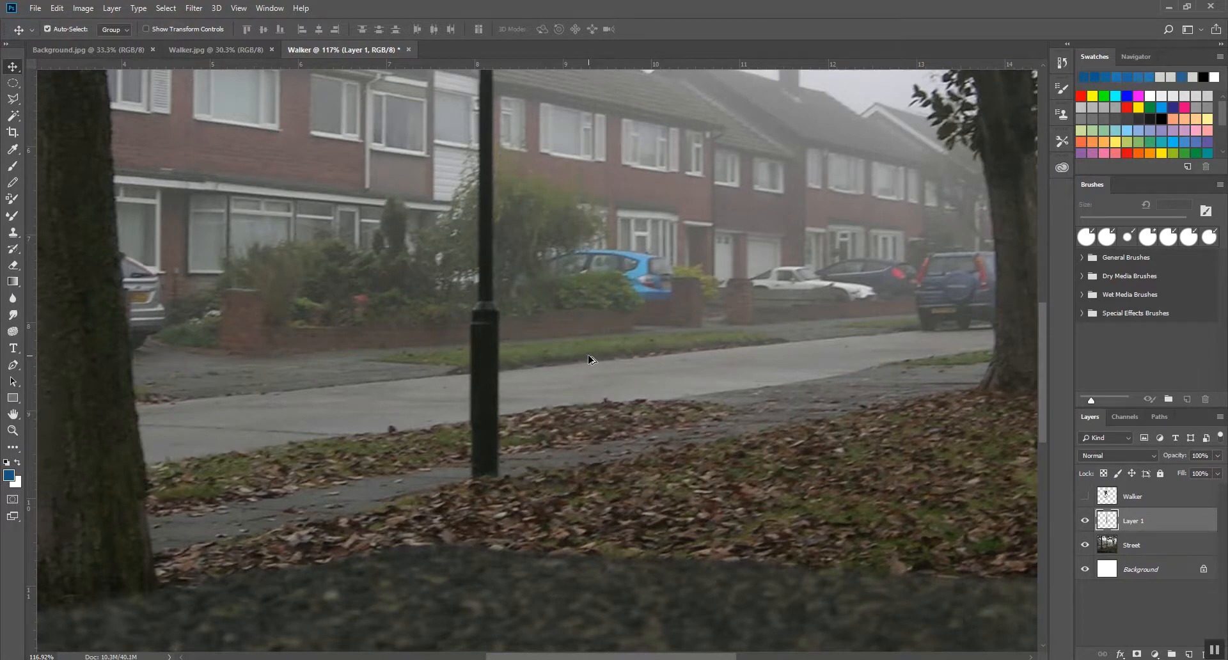
pyautogui.hotkey('ctrl', 'alt', 'z')
pyautogui.hotkey('ctrl', 'h')
pyautogui.hotkey('ctrl', ';')
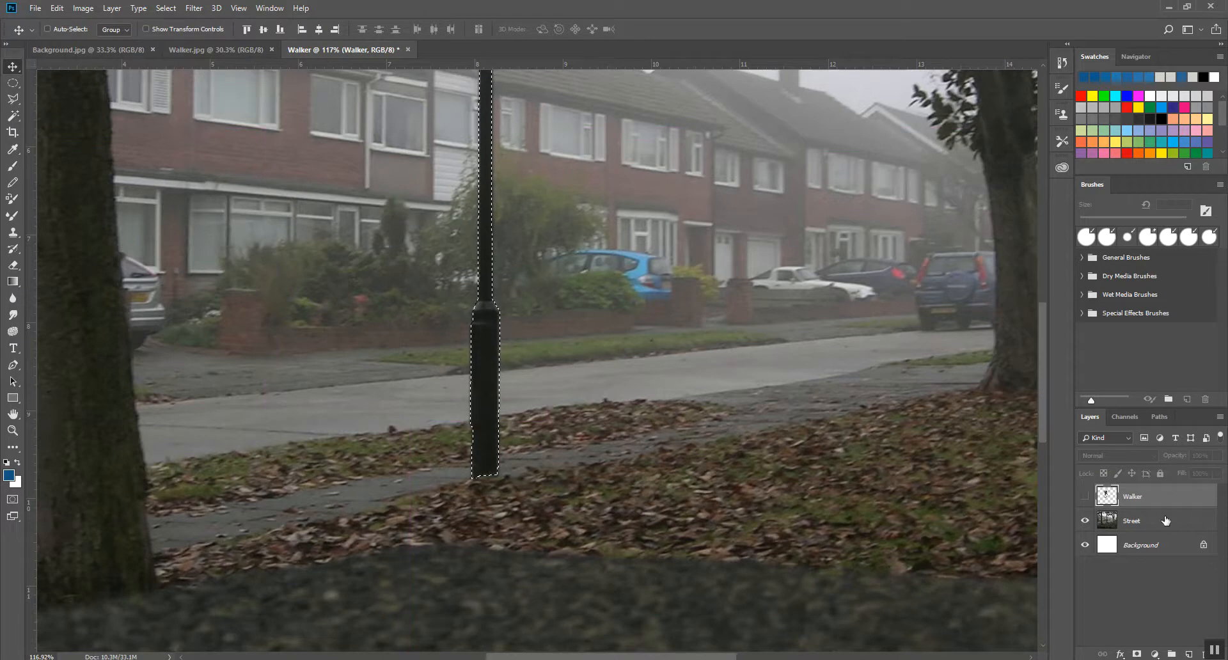
# Copy the selected lamp post from the Street layer and deselect.
pyautogui.click(1134, 520)
pyautogui.click(56, 9)
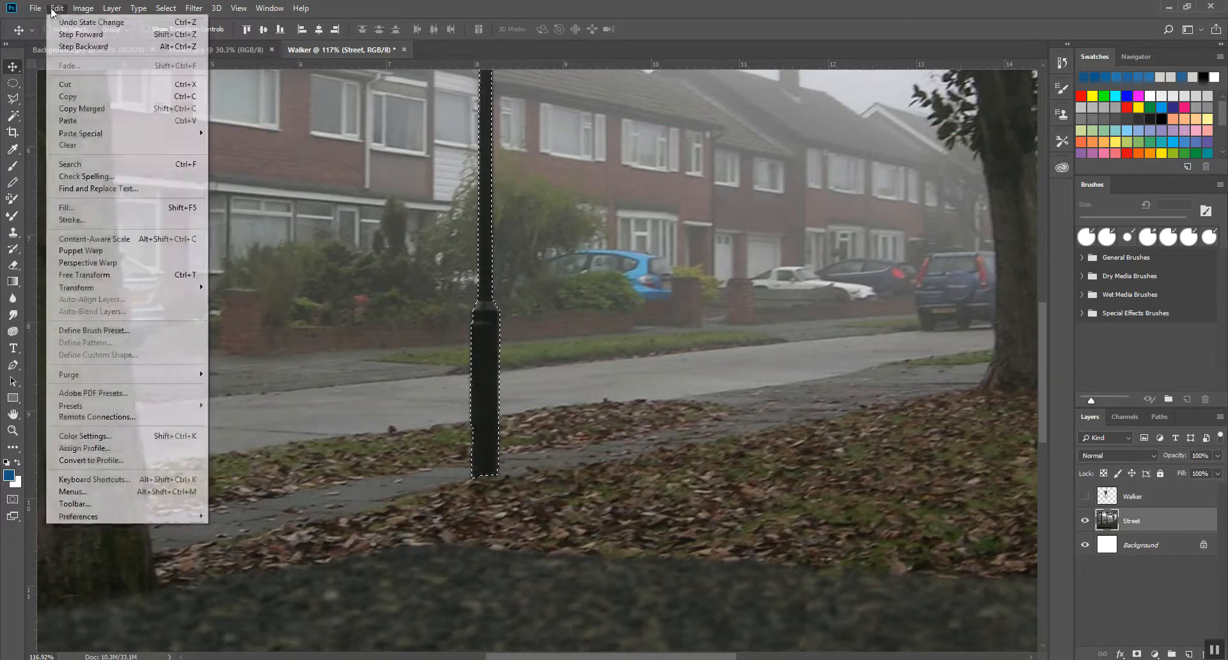
pyautogui.click(82, 96)
pyautogui.hotkey('ctrl', 'd')
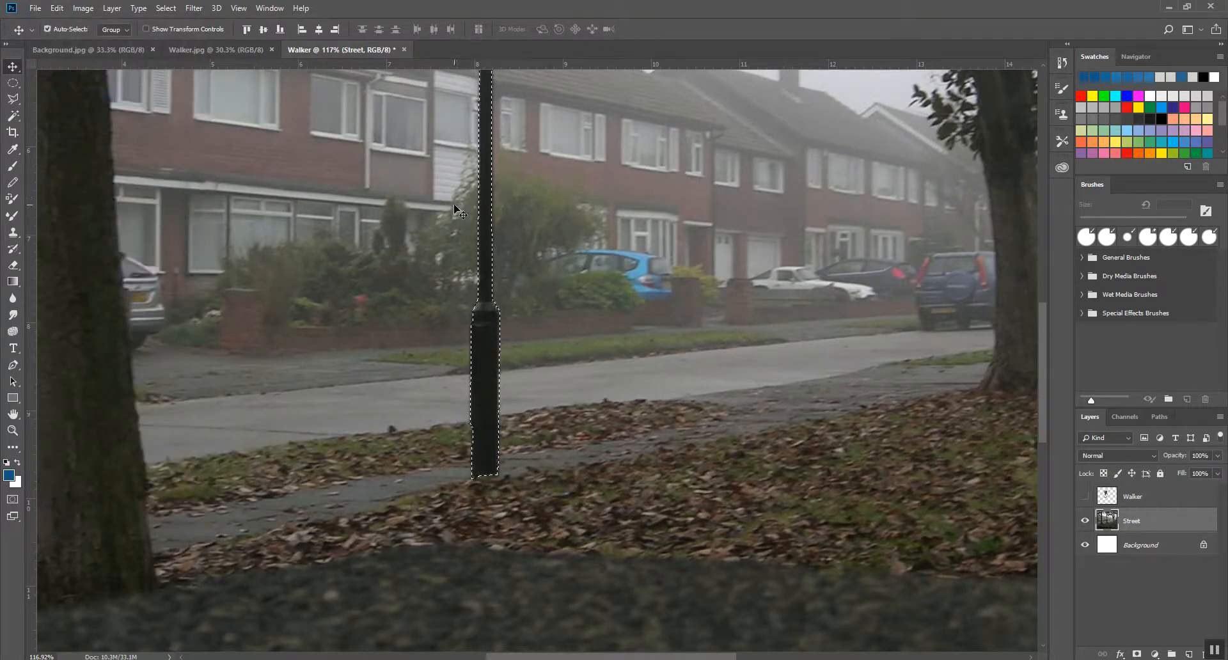
# Try a regular paste of the lamp post as a new layer and undo it.
pyautogui.click(57, 13)
pyautogui.click(70, 119)
pyautogui.scroll(-2, 610, 328)
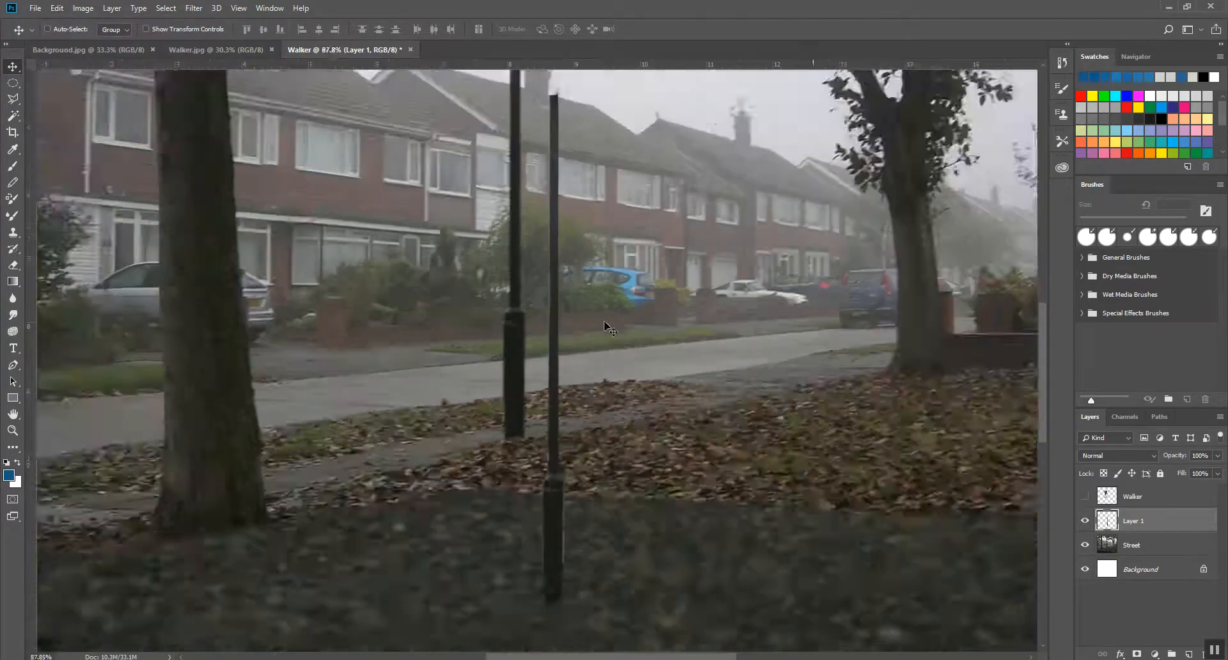
pyautogui.scroll(-1, 606, 325)
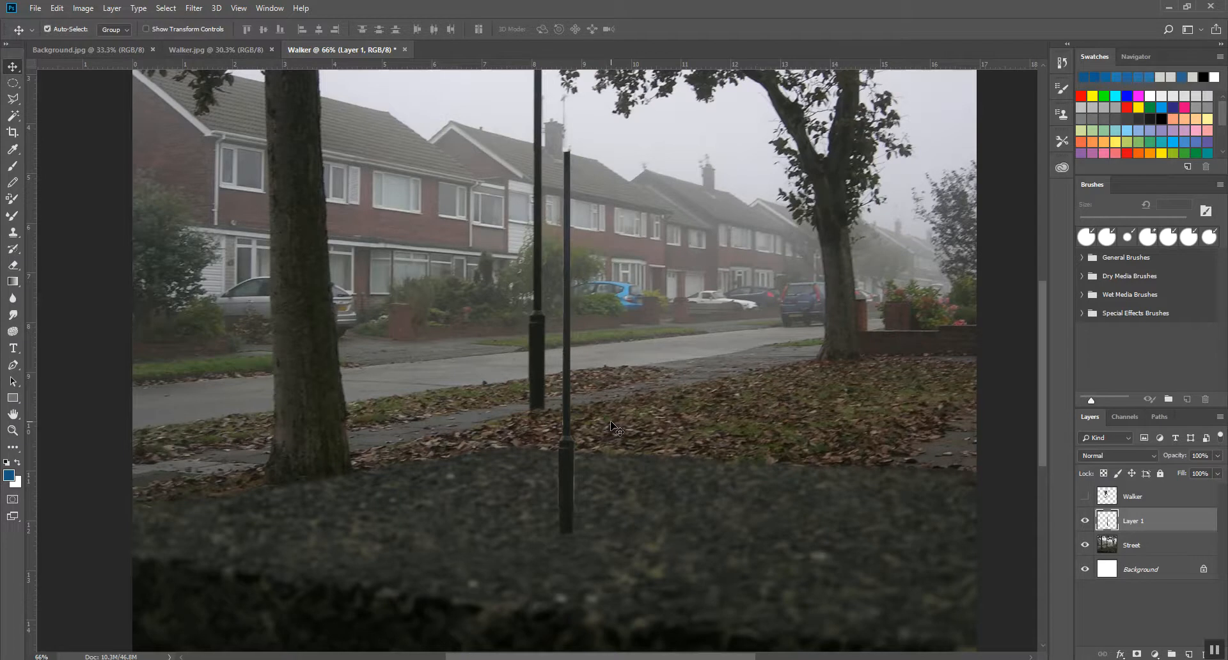
pyautogui.hotkey('ctrl', 'z')
# Paste the copied lamp post in place as a new layer above Street.
pyautogui.click(57, 7)
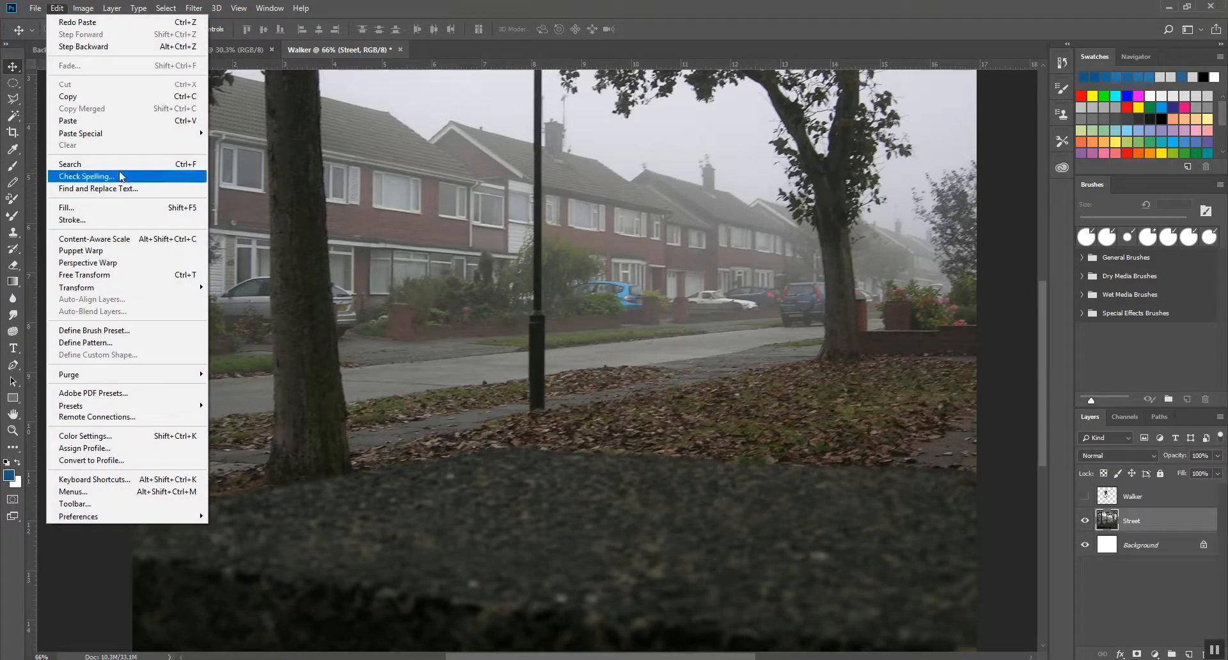
pyautogui.moveTo(117, 133)
pyautogui.click(266, 146)
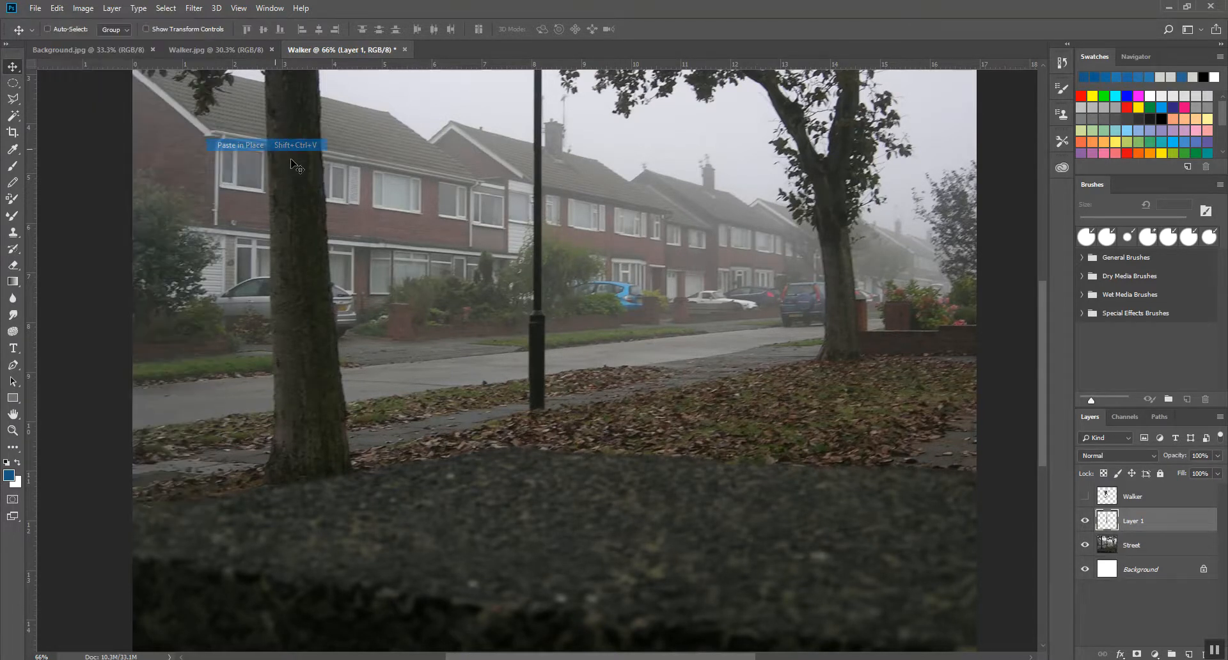
pyautogui.scroll(3, 531, 320)
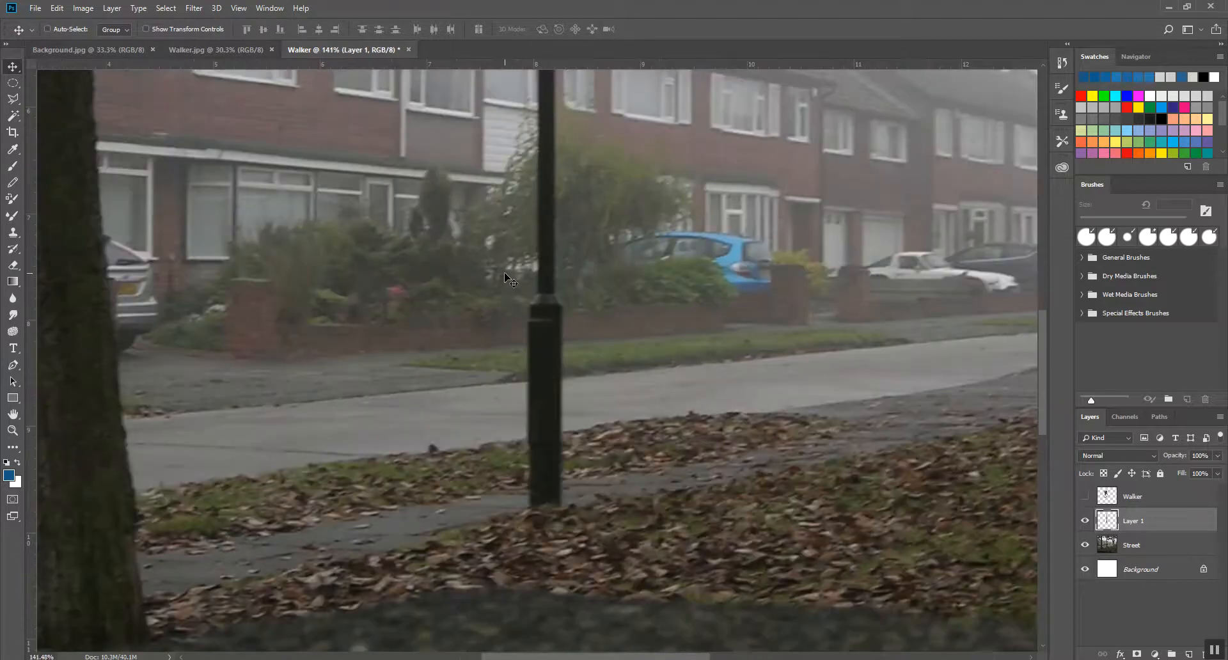
pyautogui.scroll(-3, 515, 280)
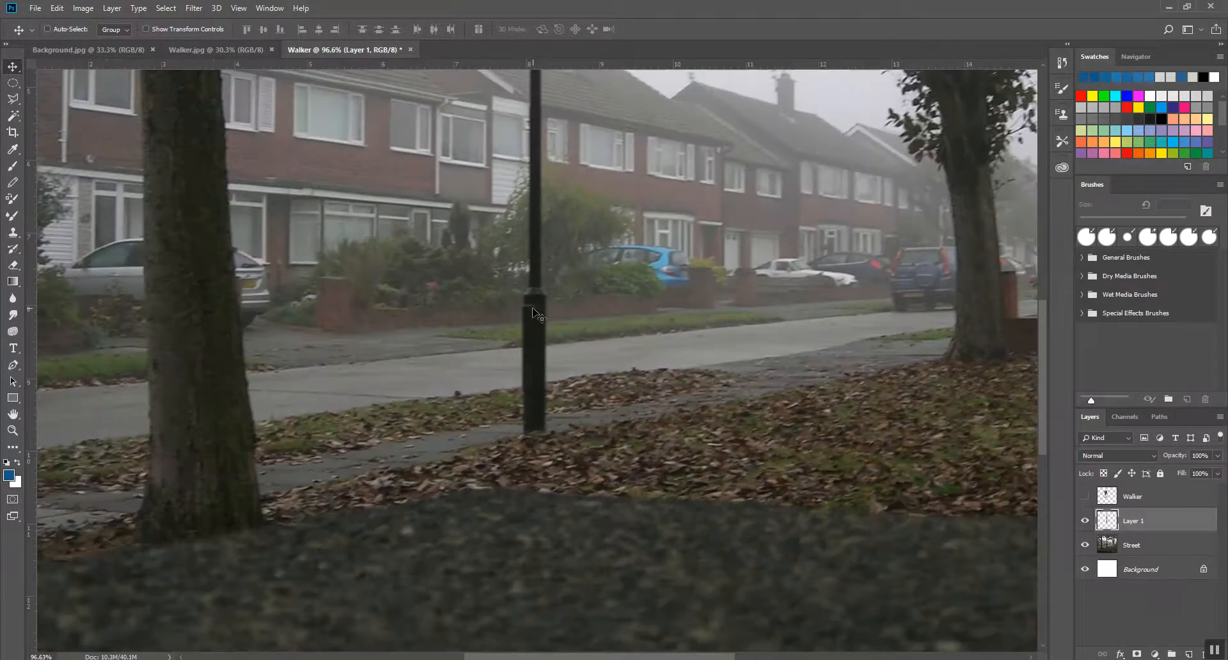
pyautogui.scroll(-1, 536, 296)
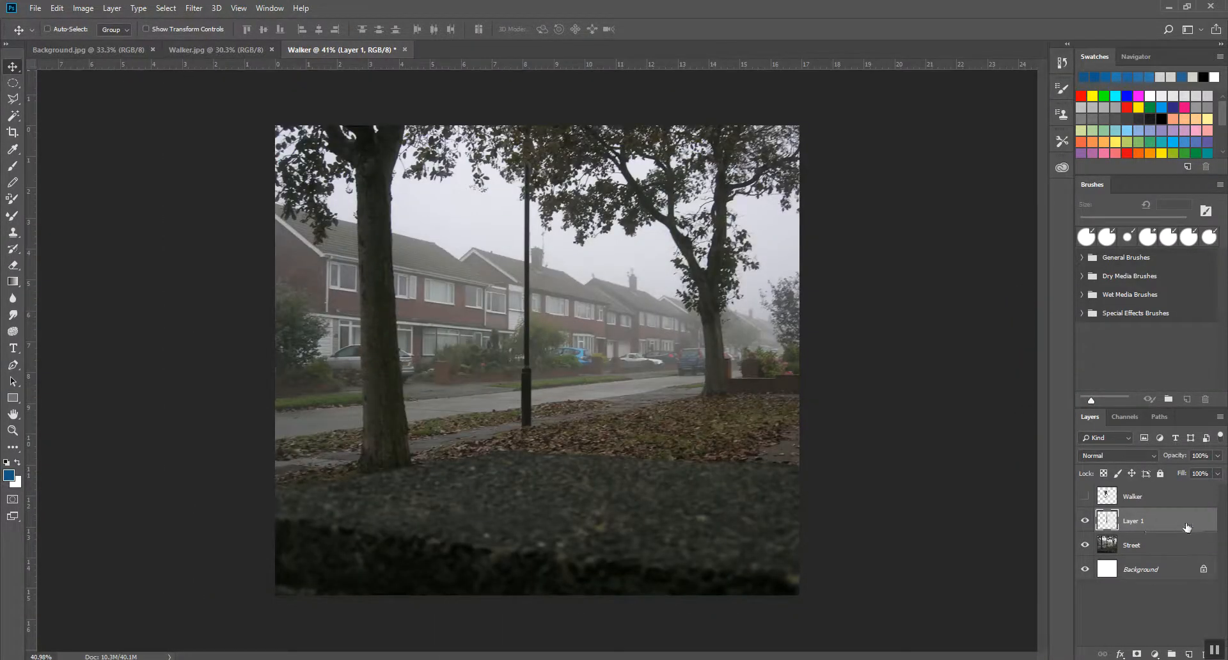
# Rename the pasted lamp post layer as LampPost.
pyautogui.doubleClick(1136, 521)
pyautogui.write('LampPost')
pyautogui.press('Return')
# Shift the lamp post copy slightly aside as a test and undo the move.
pyautogui.moveTo(540, 328); pyautogui.dragTo(556, 348)
pyautogui.scroll(5, 532, 376)
pyautogui.hotkey('ctrl', 'z')
# Show the Walker layer again and reorder it below the LampPost layer, so the walker stands behind the post.
pyautogui.click(1085, 497)
pyautogui.scroll(-5, 643, 351)
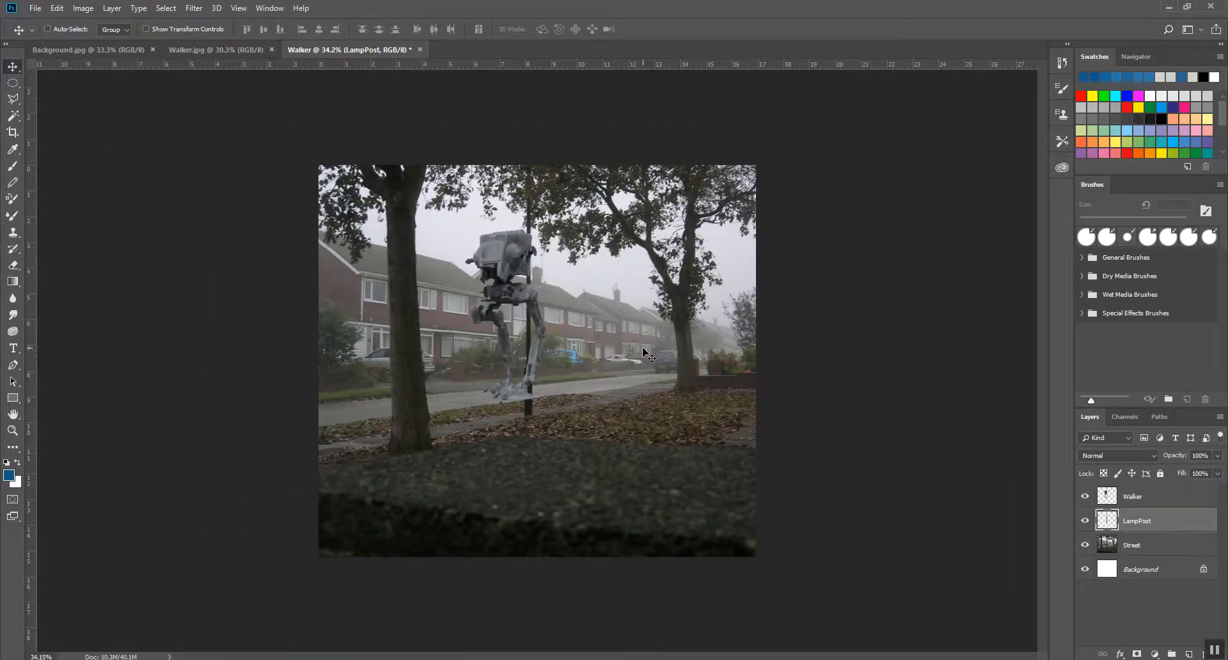
pyautogui.moveTo(1163, 502); pyautogui.dragTo(1147, 526)
pyautogui.scroll(5, 522, 313)
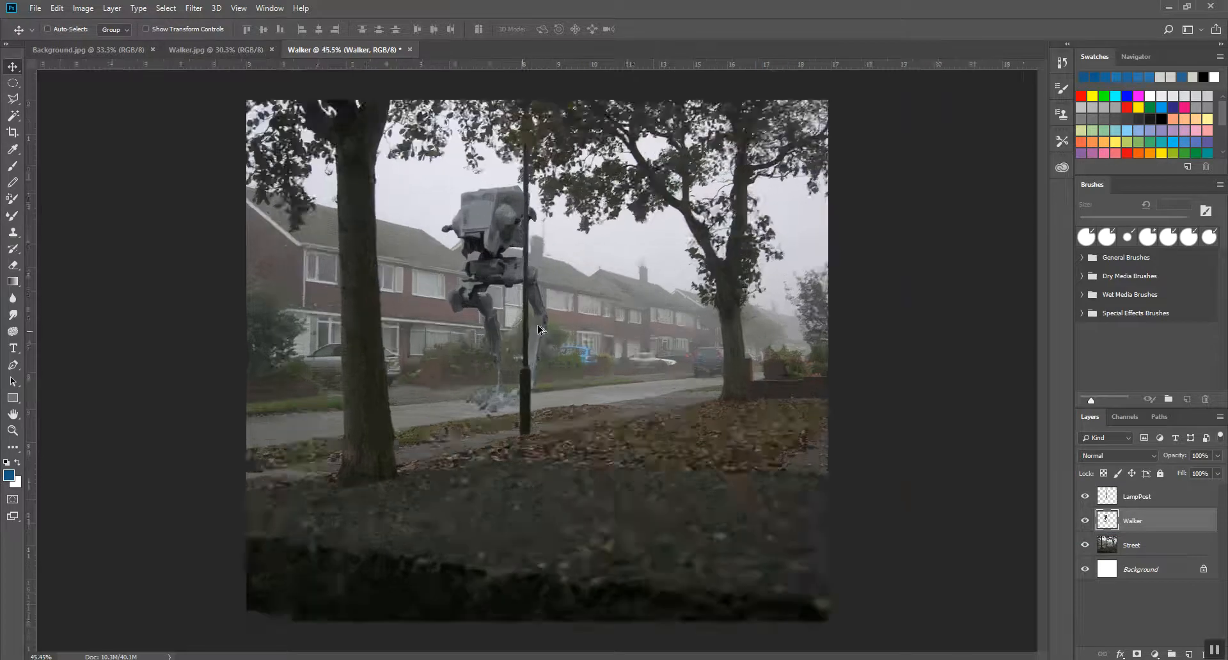
pyautogui.scroll(-3, 518, 320)
pyautogui.scroll(3, 518, 320)
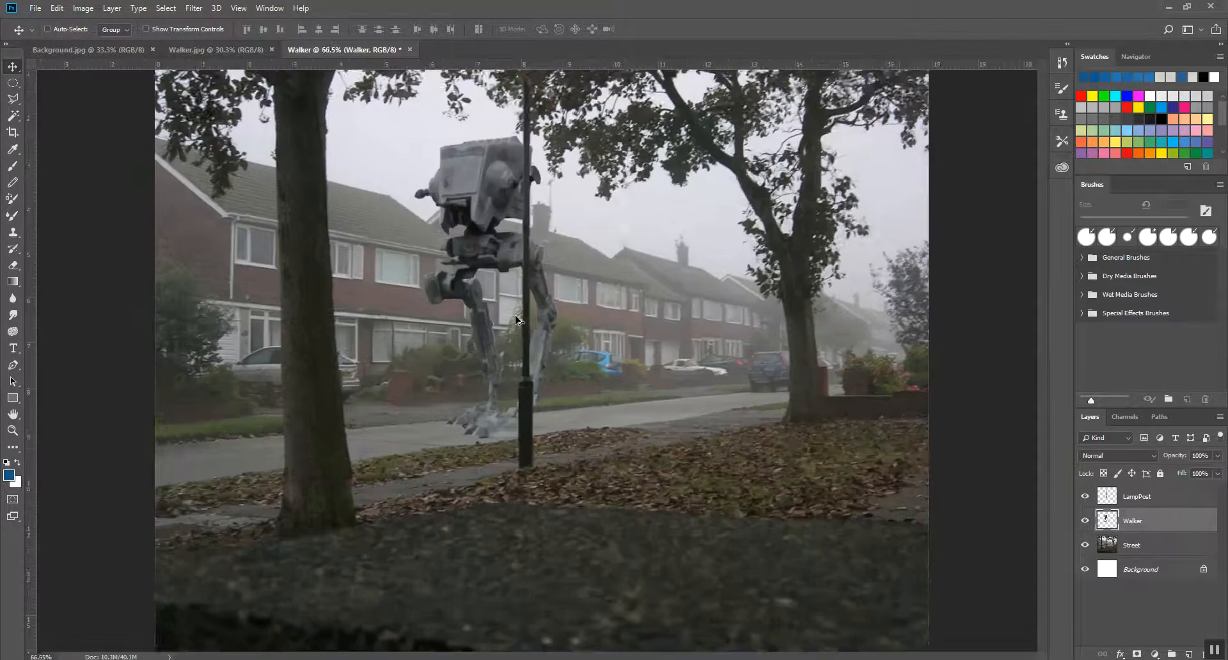
pyautogui.scroll(-1, 518, 319)
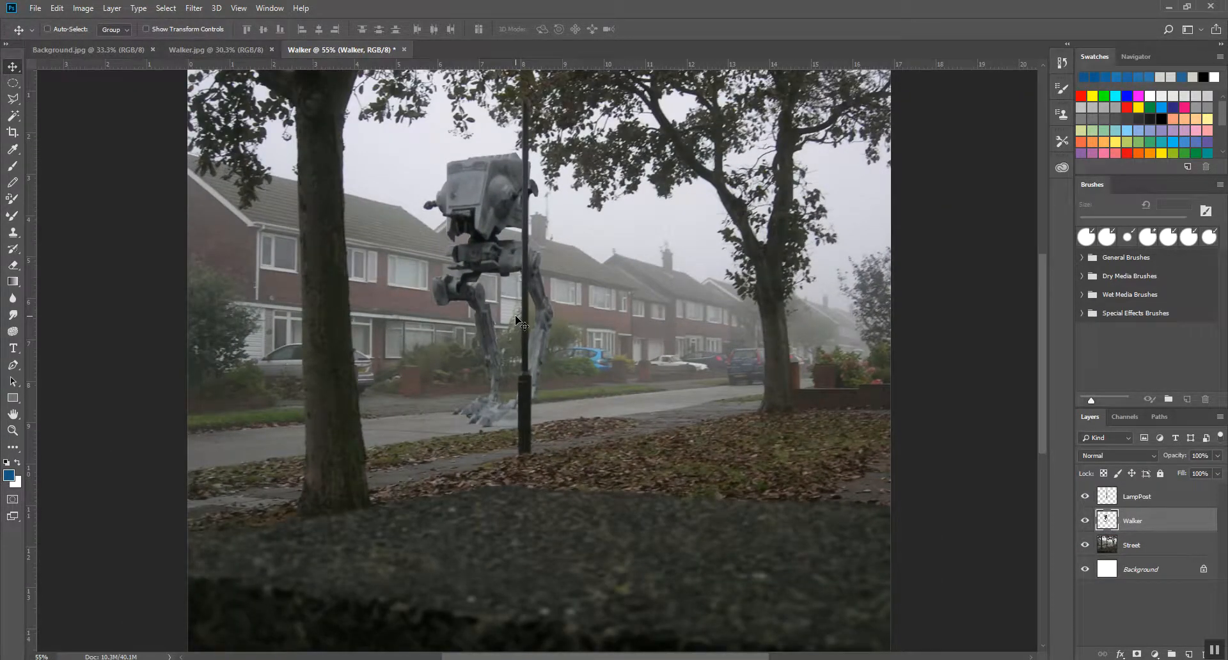
pyautogui.scroll(-4, 519, 322)
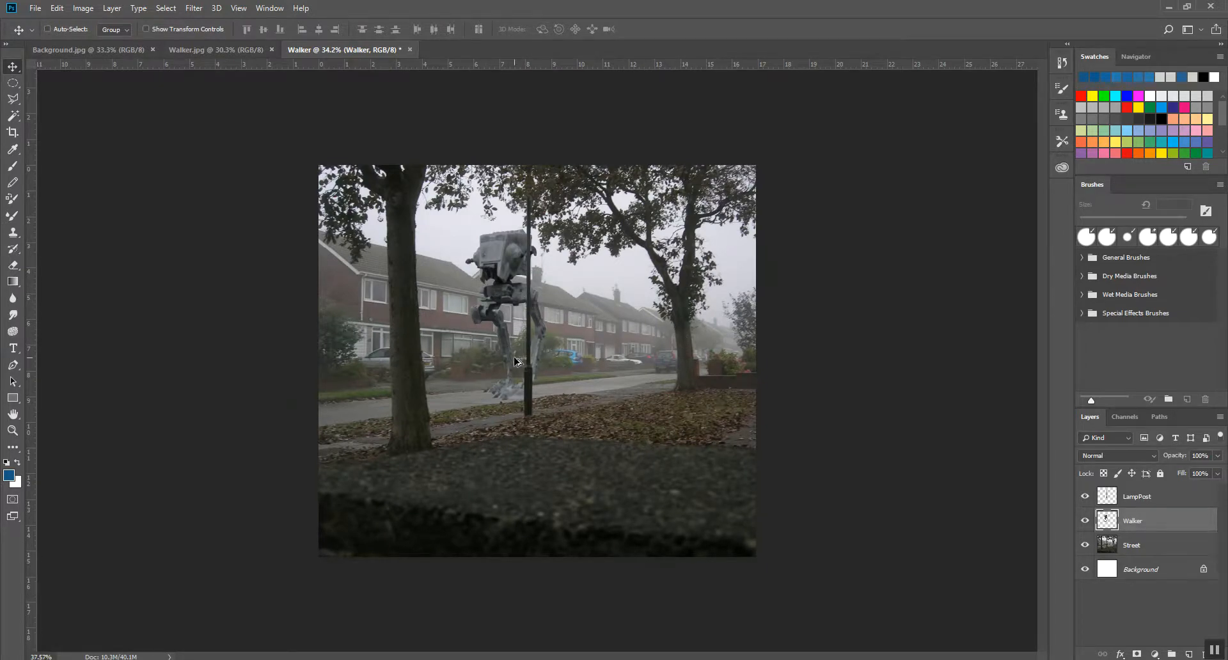
# Examine how the walker's contrast and tones compare with the foggy street around it, both close up and in the whole composite.
pyautogui.scroll(3, 552, 320)
pyautogui.scroll(1, 498, 306)
pyautogui.scroll(-1, 498, 307)
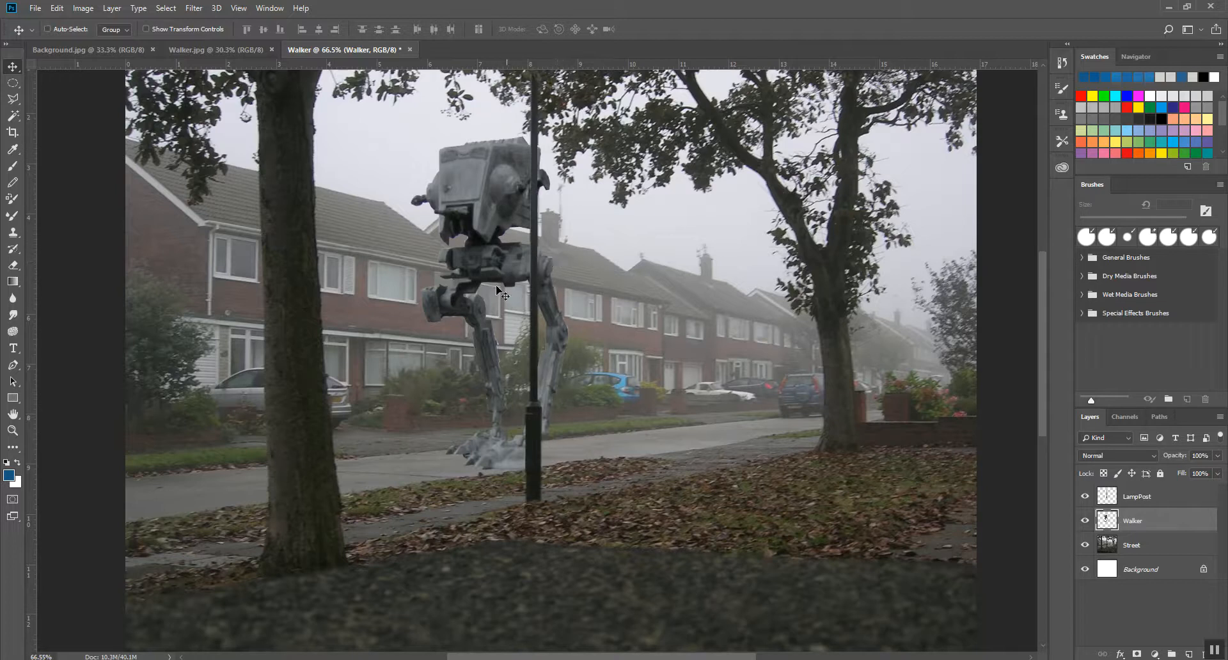
pyautogui.scroll(-1, 566, 588)
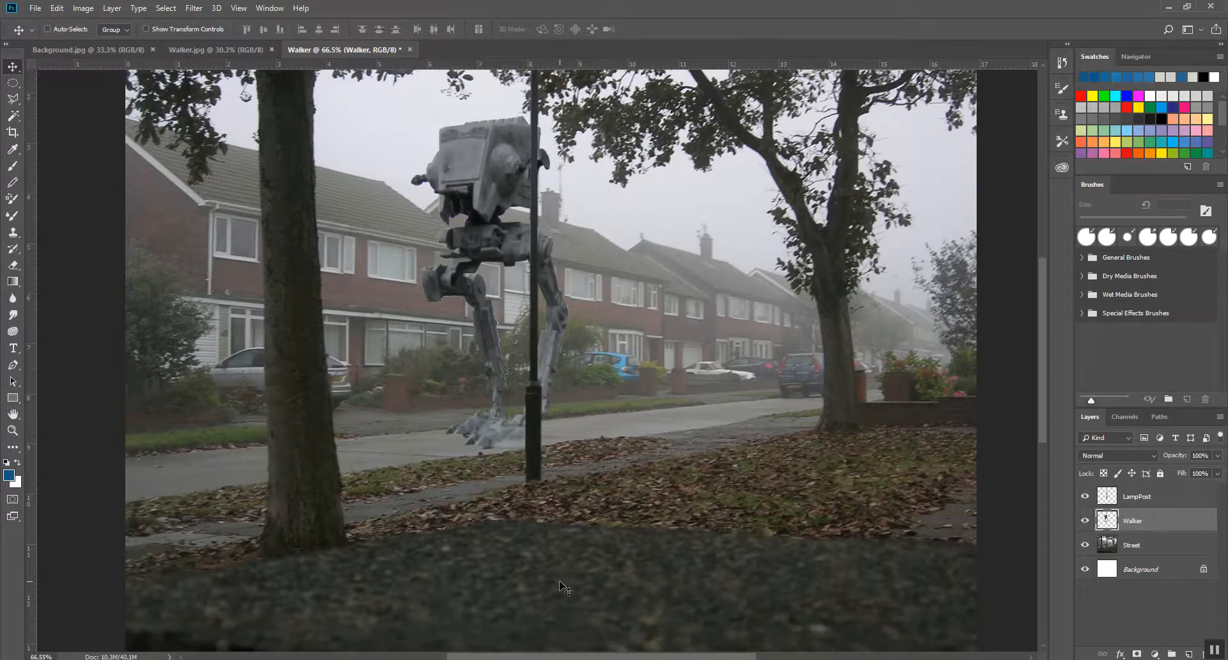
pyautogui.scroll(-3, 553, 505)
pyautogui.scroll(2, 553, 506)
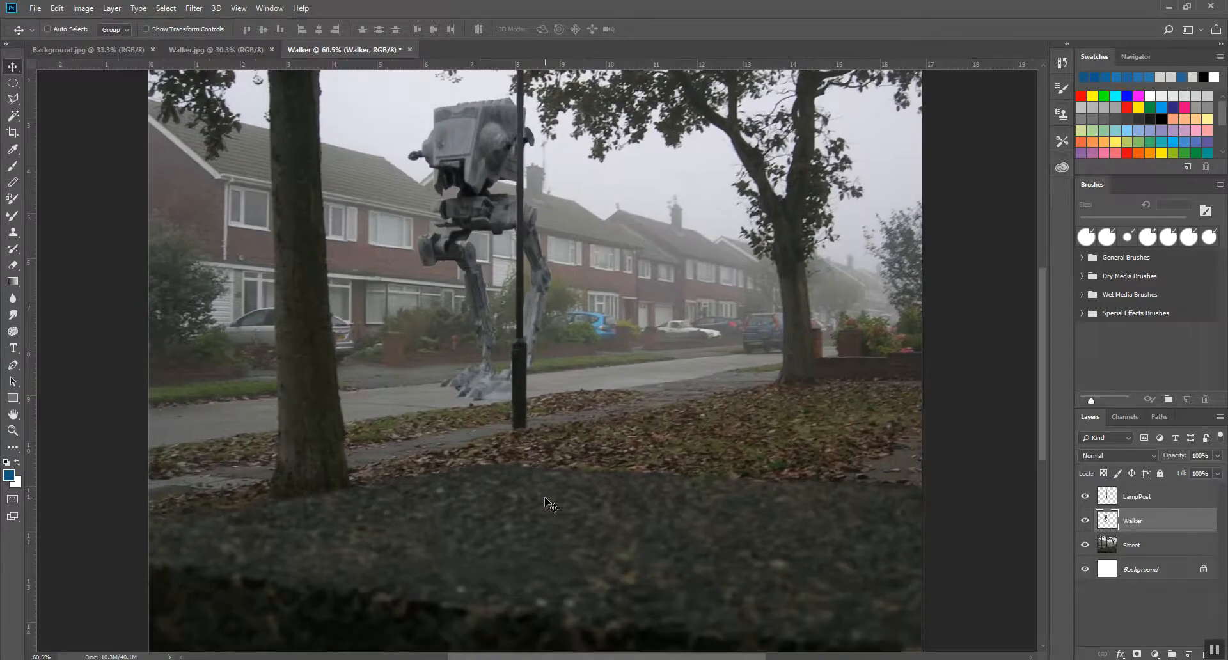
pyautogui.moveTo(501, 353); pyautogui.dragTo(481, 446)
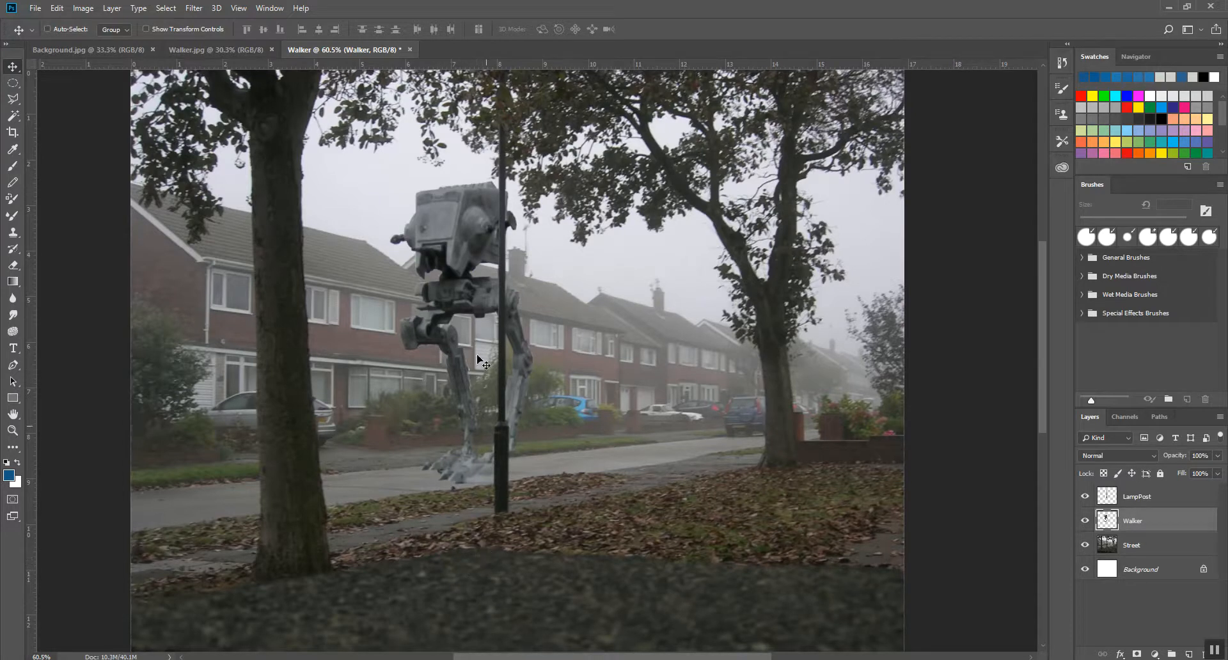
pyautogui.scroll(-5, 478, 360)
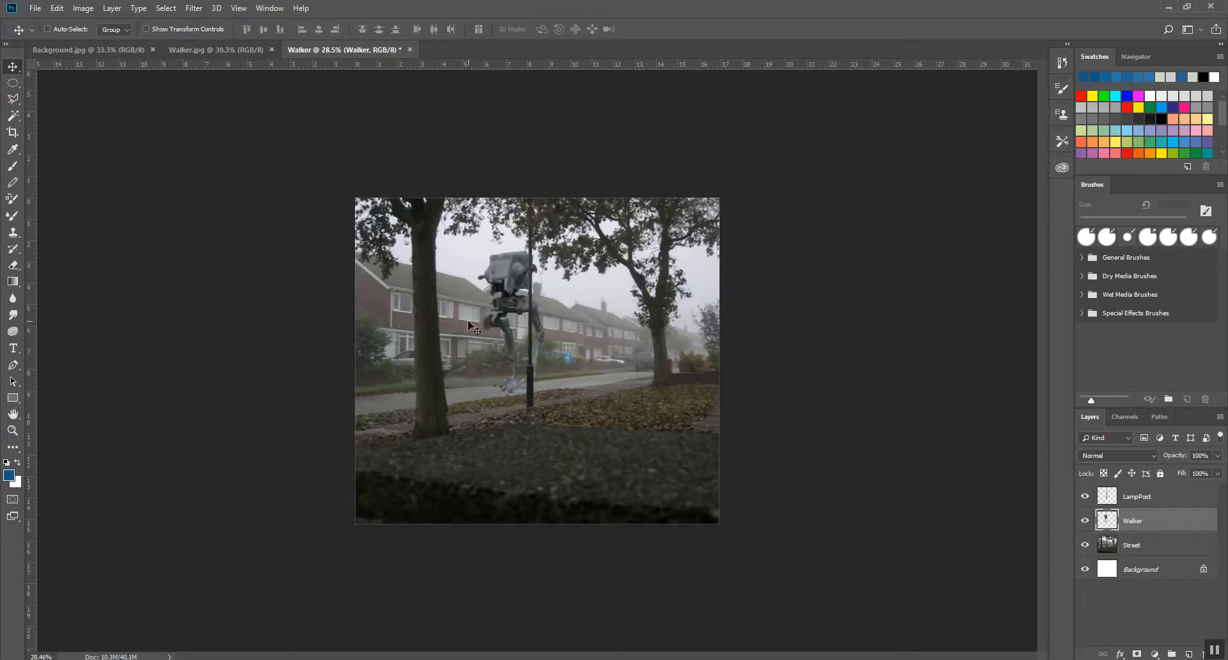
pyautogui.scroll(5, 472, 326)
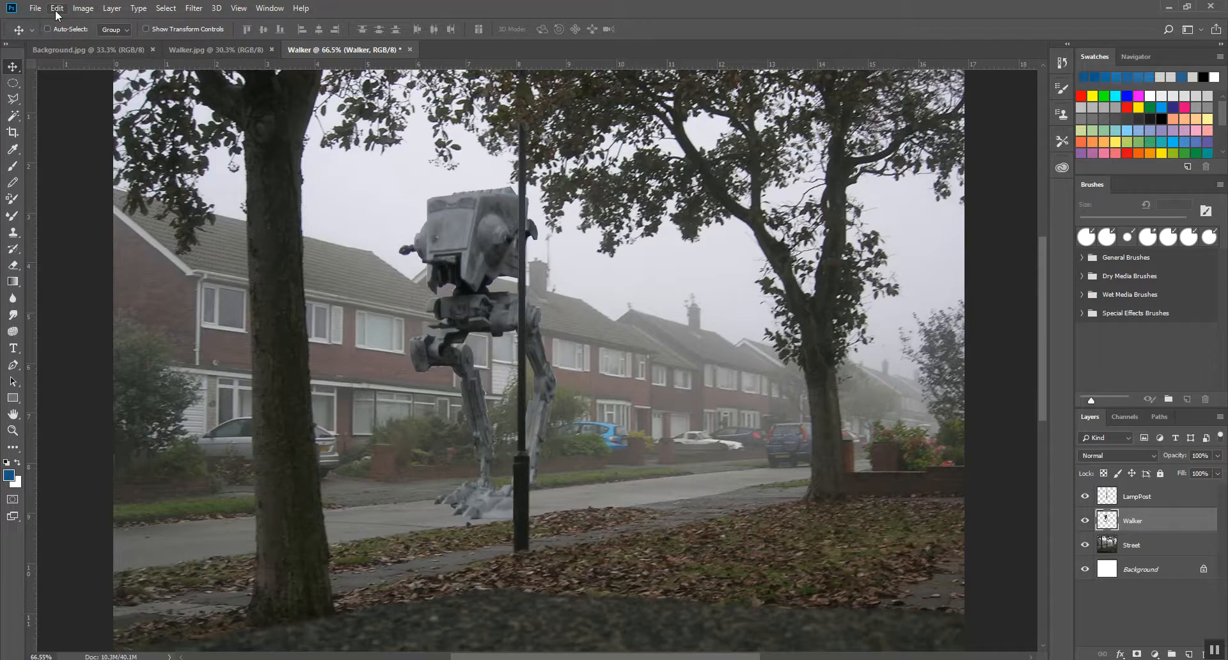
# Select the whole canvas and shrink the selection to the walker's outline on the Walker layer.
pyautogui.click(172, 10)
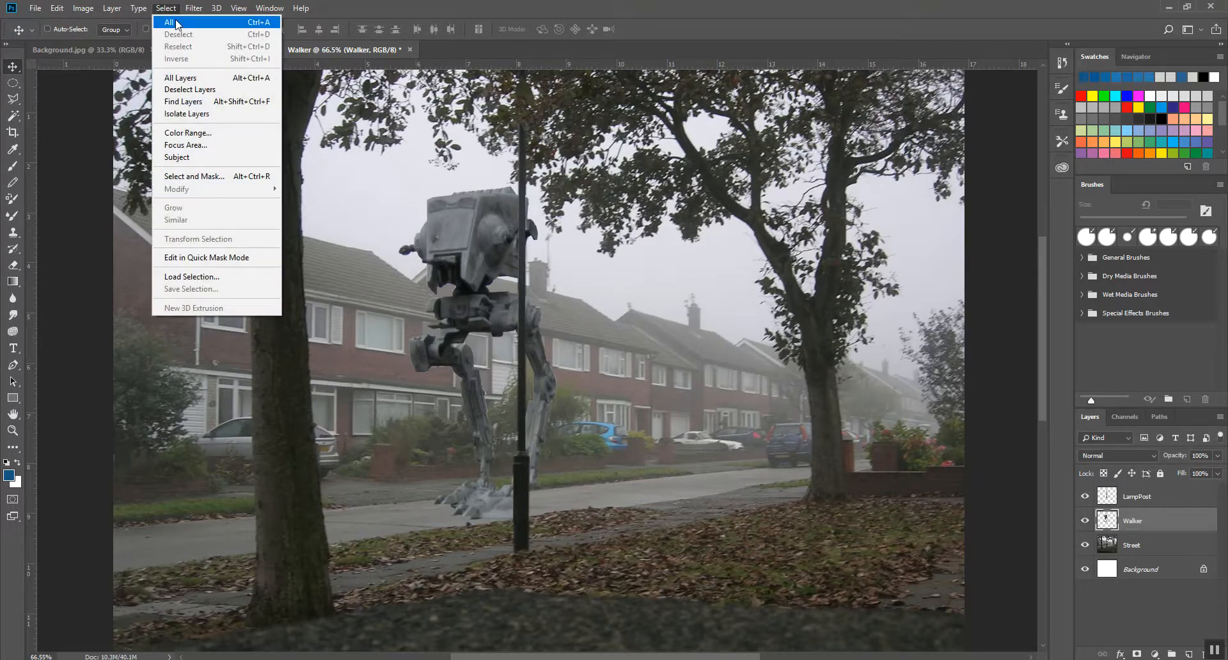
pyautogui.click(171, 22)
pyautogui.hotkey('ctrl', '0')
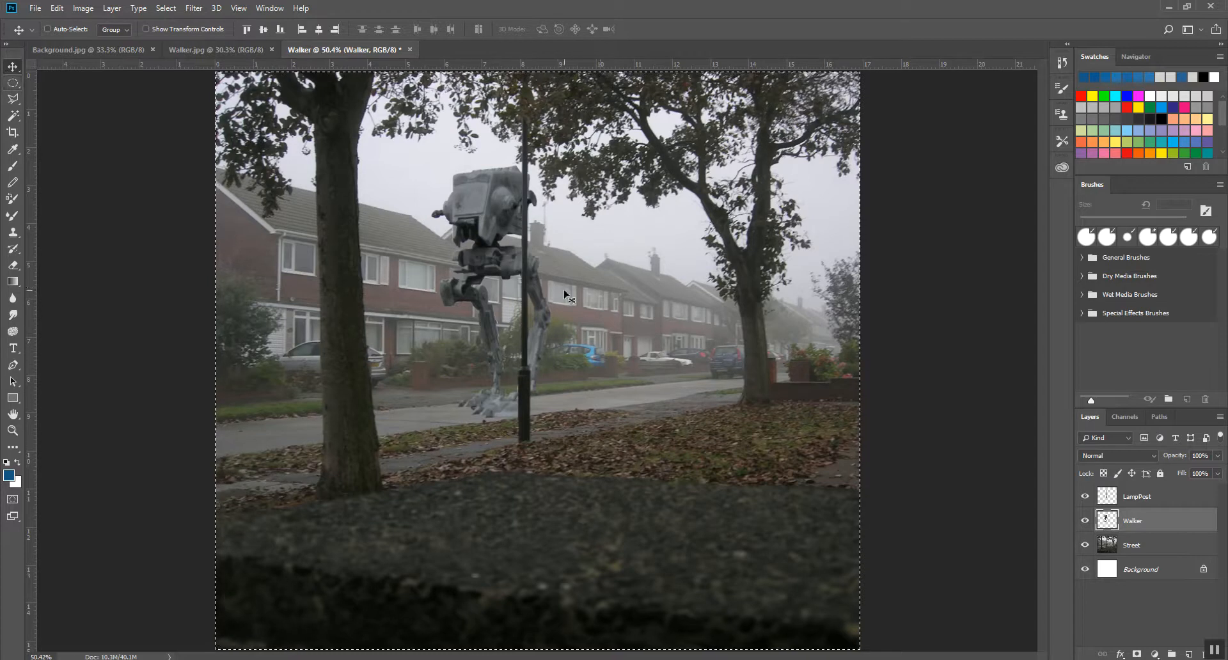
pyautogui.moveTo(474, 256); pyautogui.dragTo(472, 259)
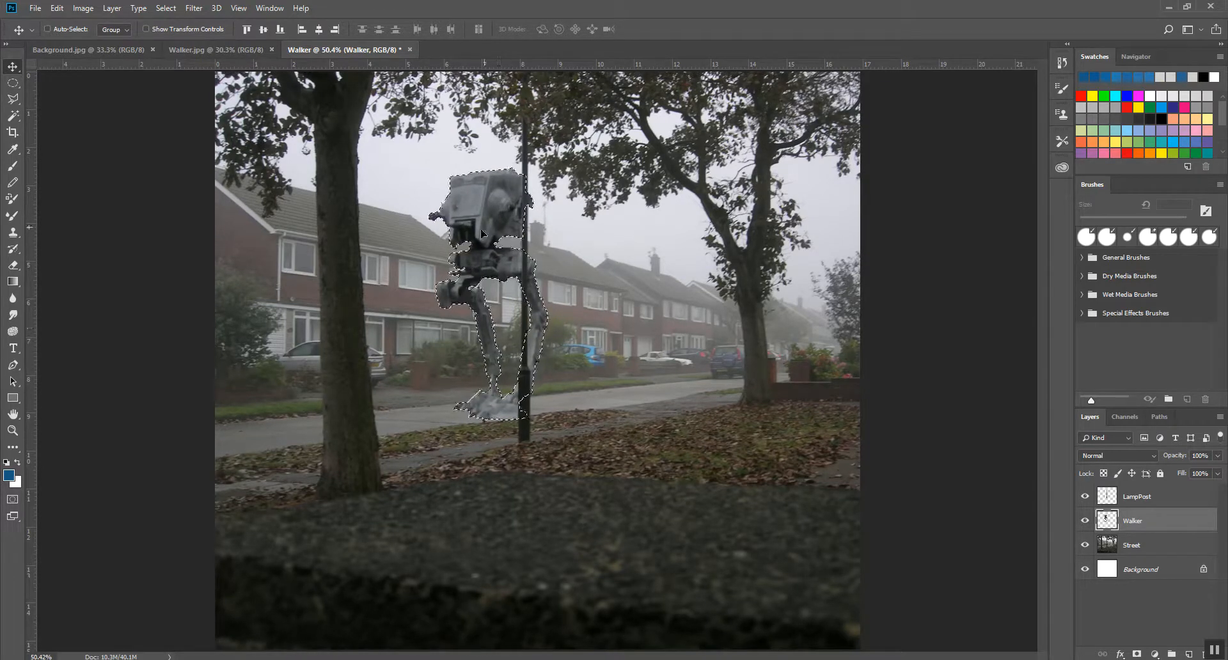
pyautogui.scroll(2, 508, 195)
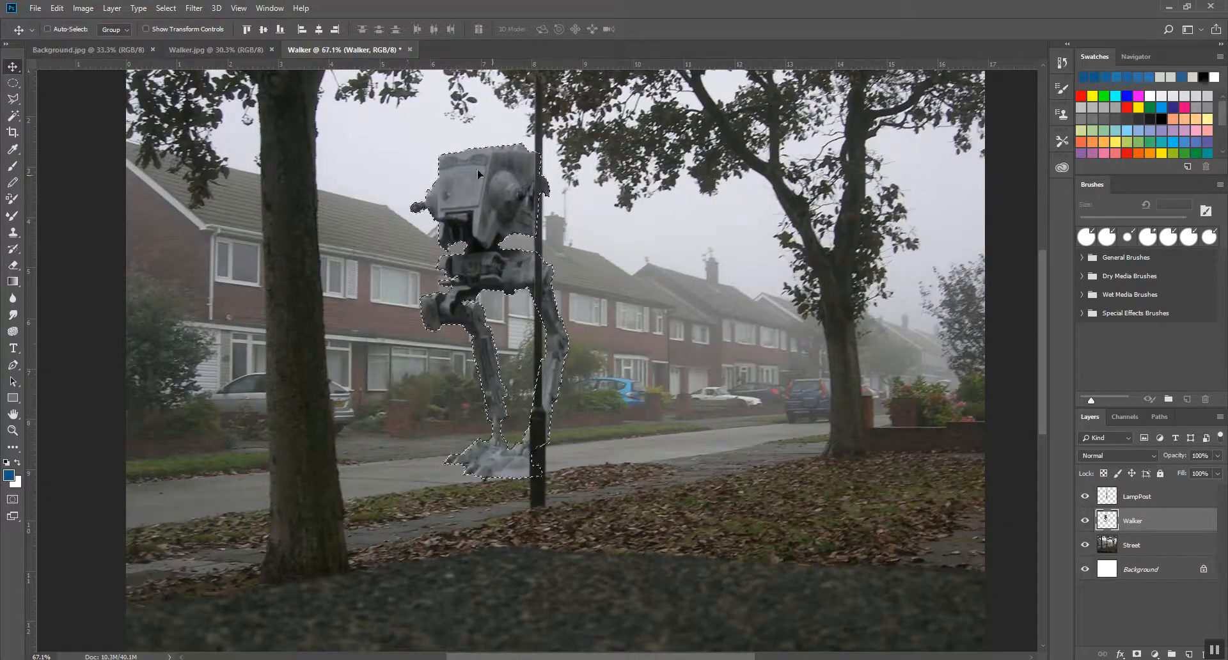
pyautogui.scroll(-3, 490, 259)
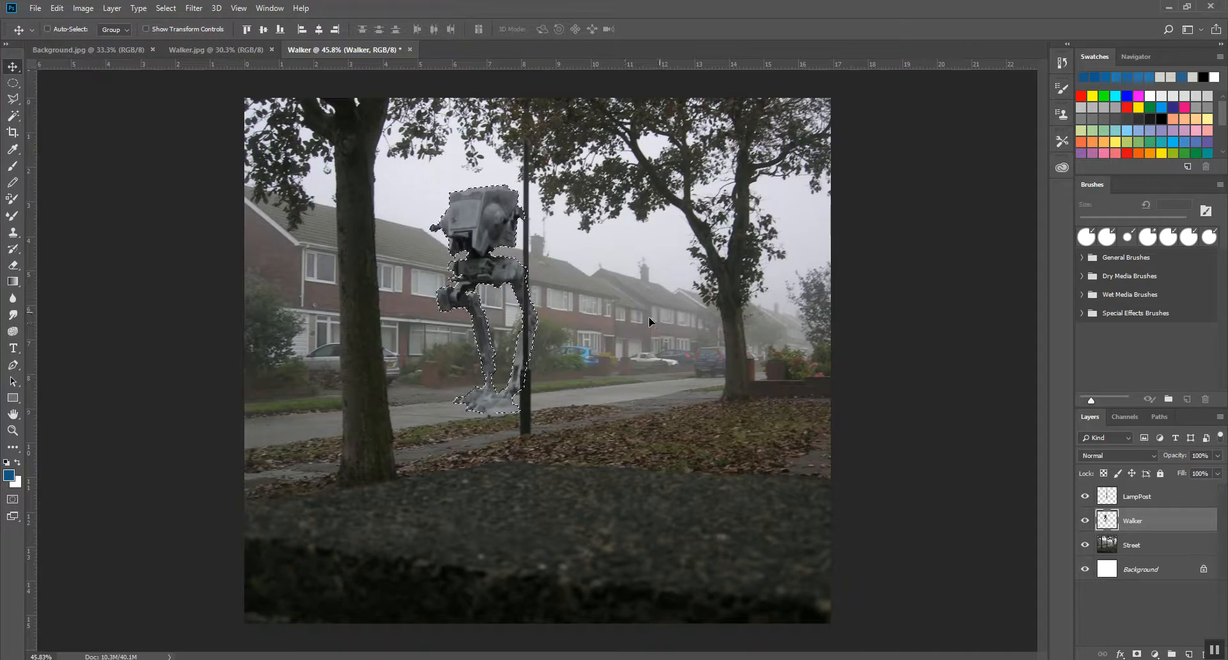
# Add a new layer above Walker and set the foreground color to the pale sky tone dbdbe5 sampled from the photo.
pyautogui.click(1188, 655)
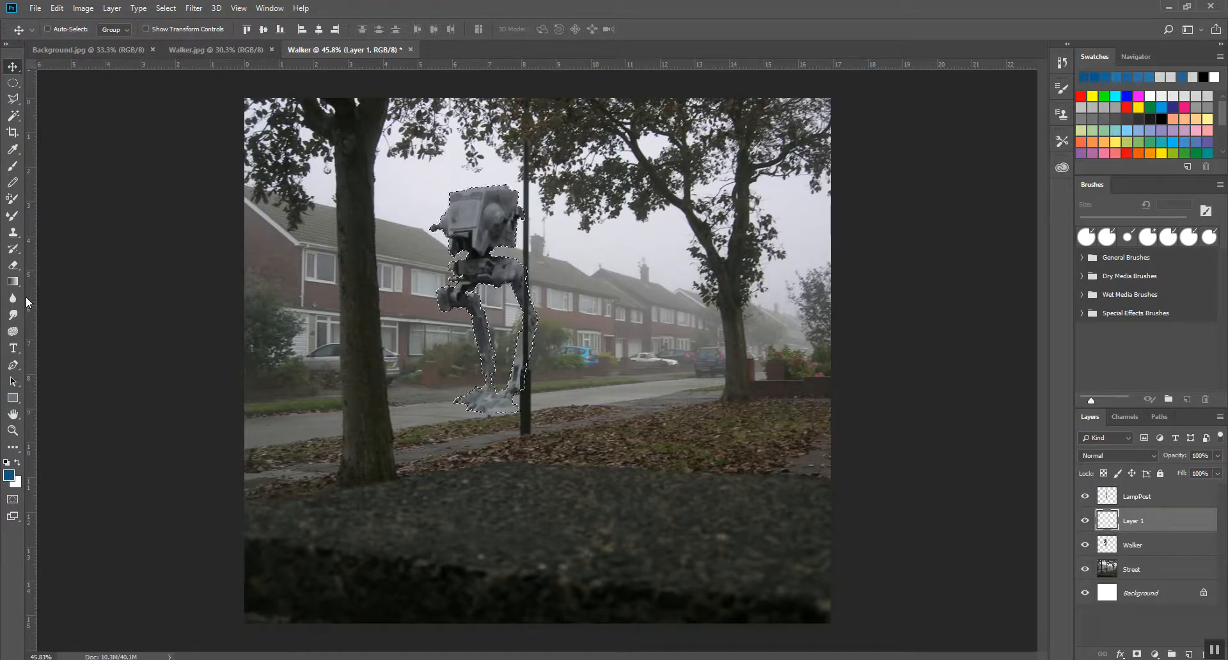
pyautogui.click(9, 476)
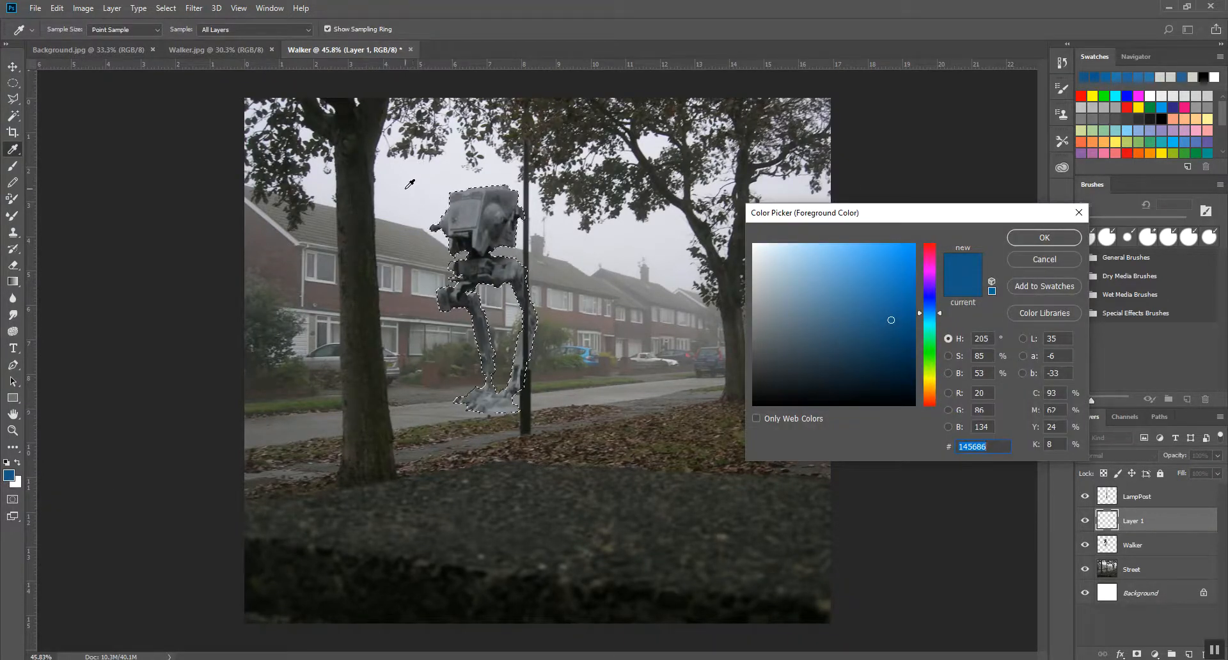
pyautogui.click(407, 188)
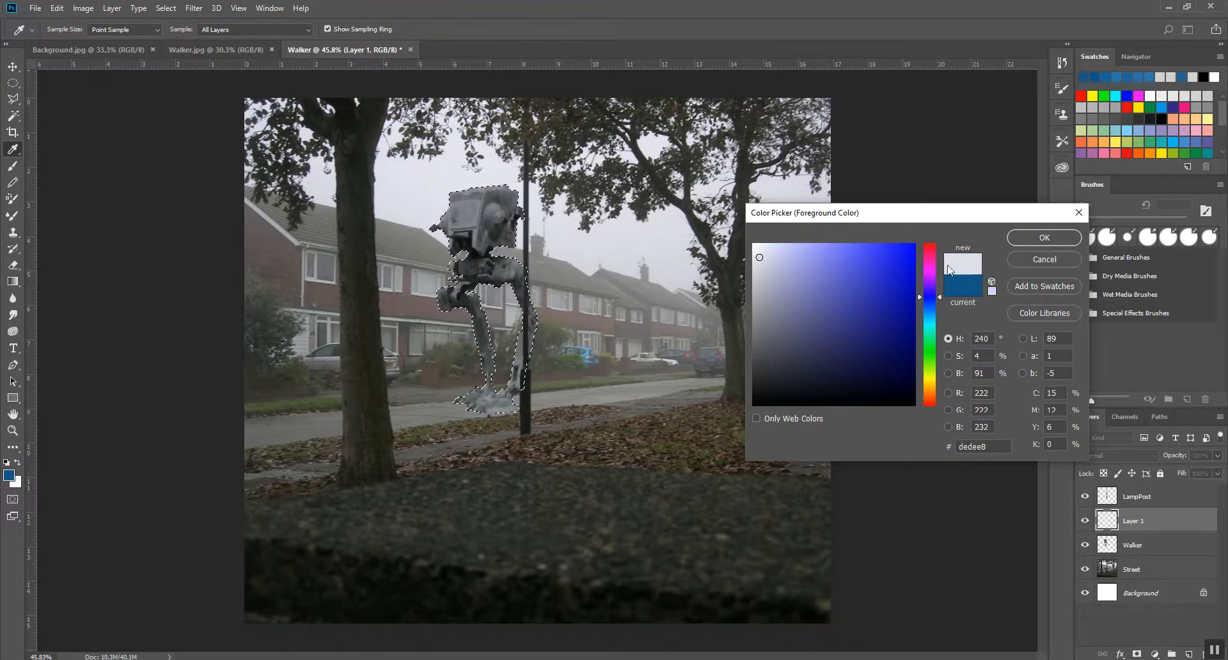
pyautogui.click(645, 318)
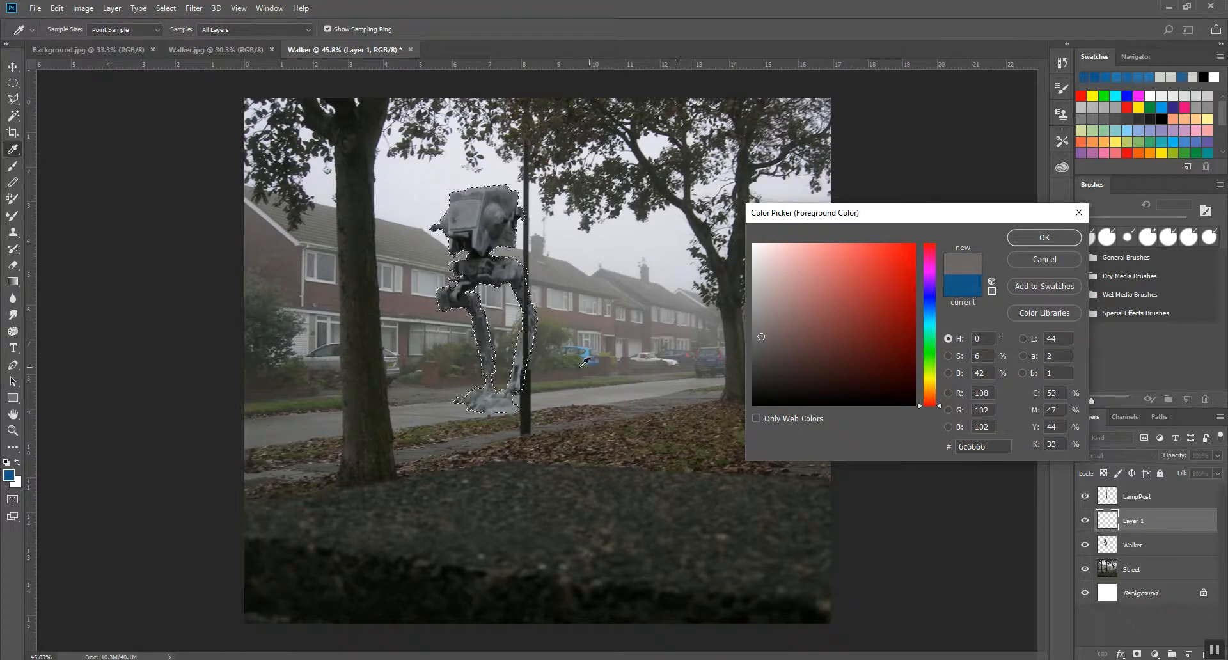
pyautogui.click(593, 348)
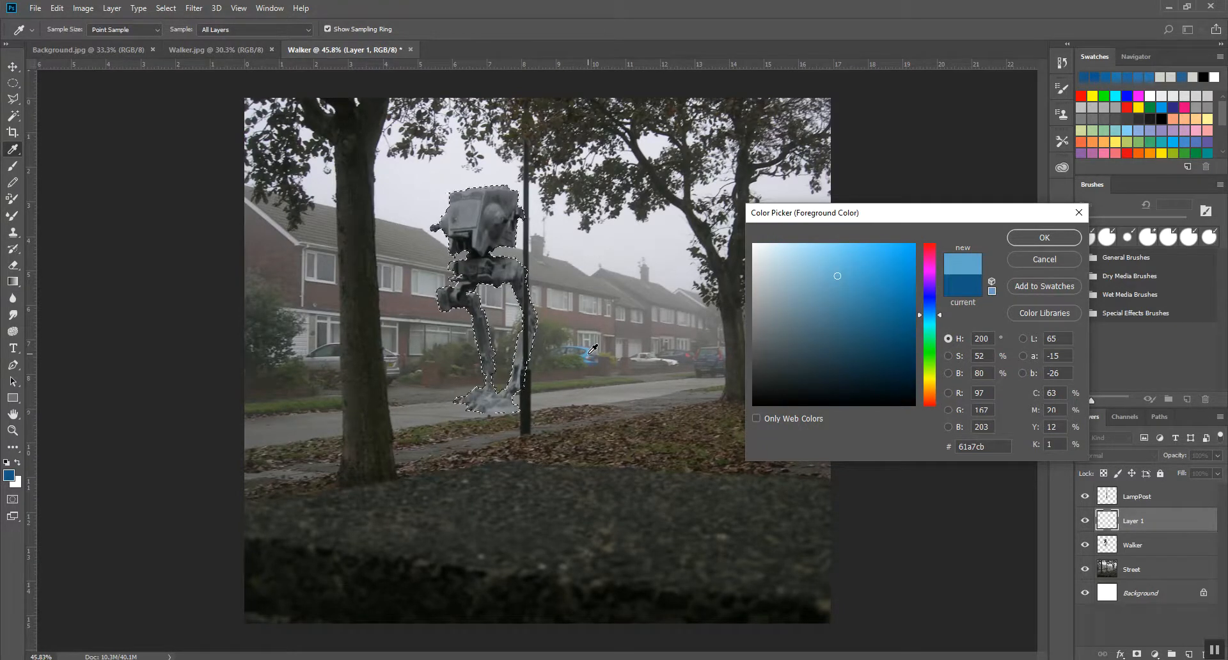
pyautogui.click(407, 204)
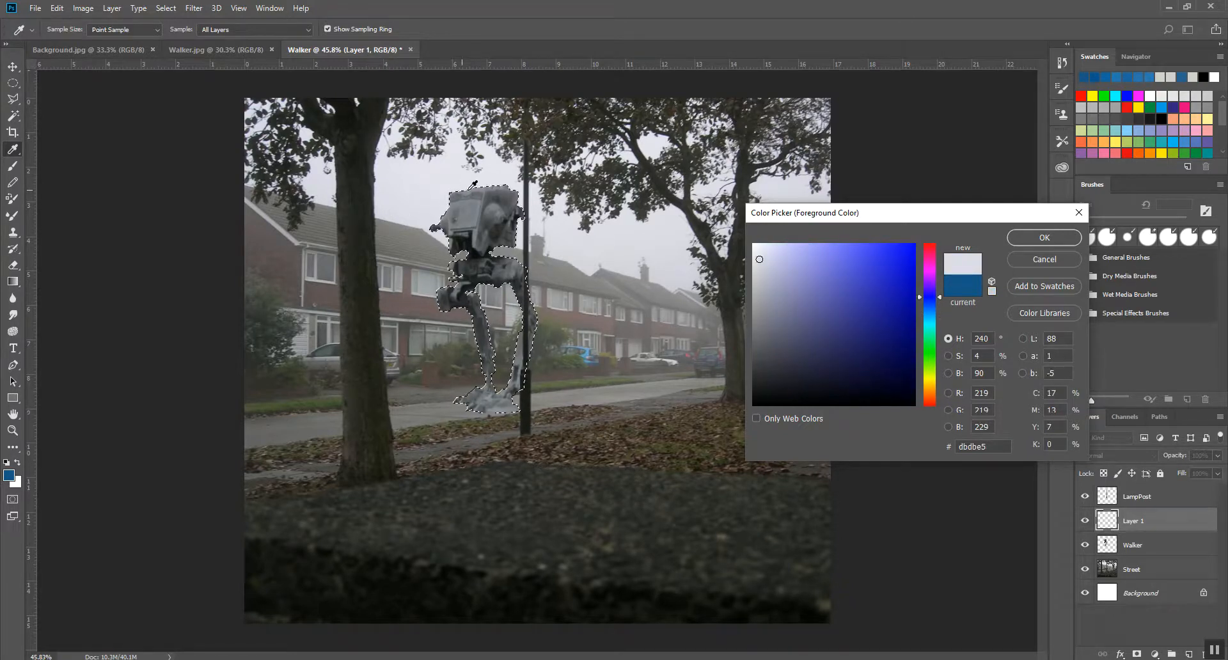
pyautogui.click(1045, 237)
pyautogui.press('v')
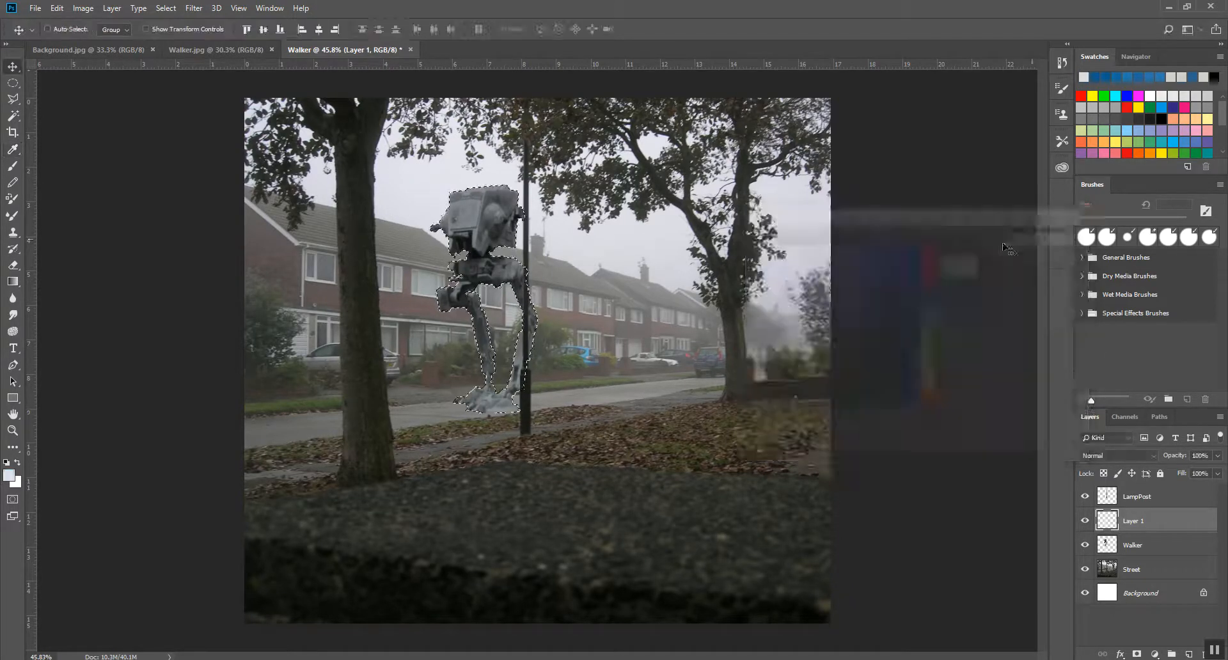
# Rename the new layer above Walker as Fog.
pyautogui.doubleClick(1135, 522)
pyautogui.write('Fog')
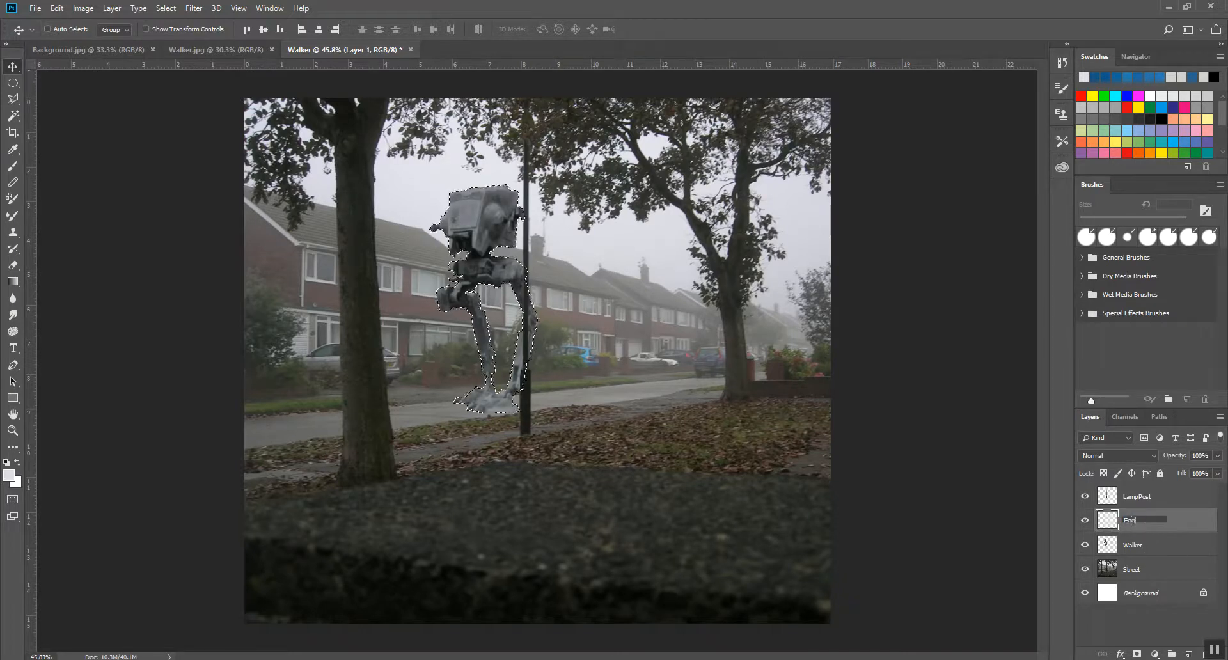
pyautogui.press('Return')
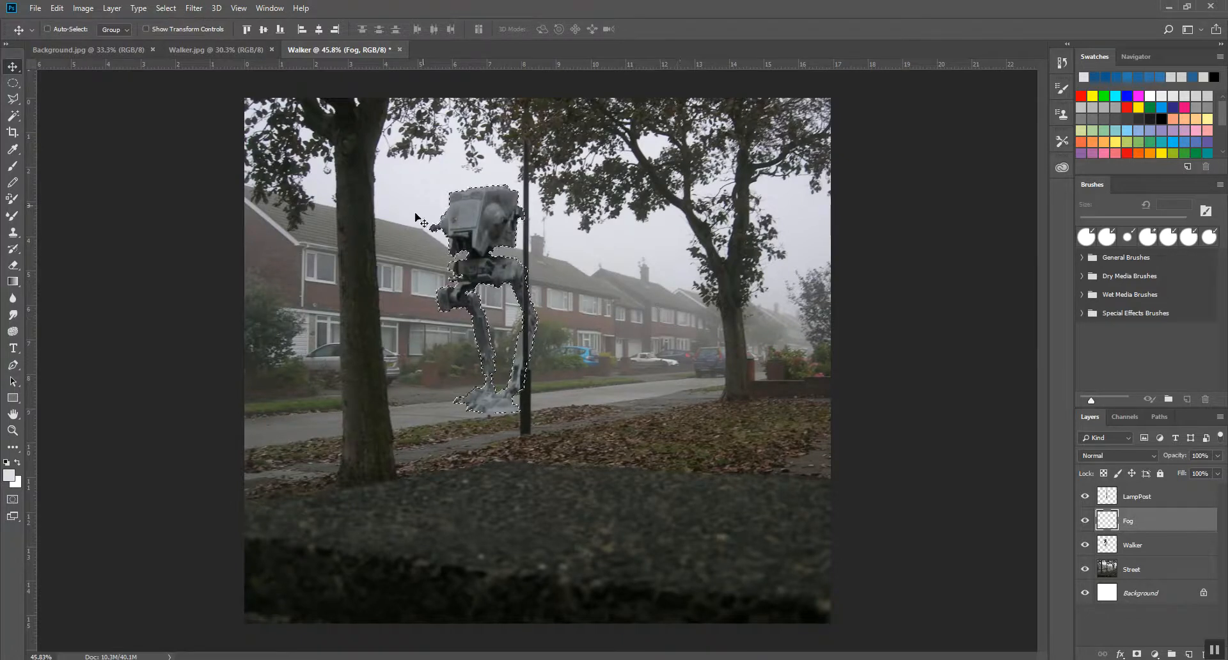
# Fill the walker-shaped selection on the Fog layer with the foreground color in Normal mode at 100% opacity, and deselect.
pyautogui.click(56, 8)
pyautogui.click(57, 9)
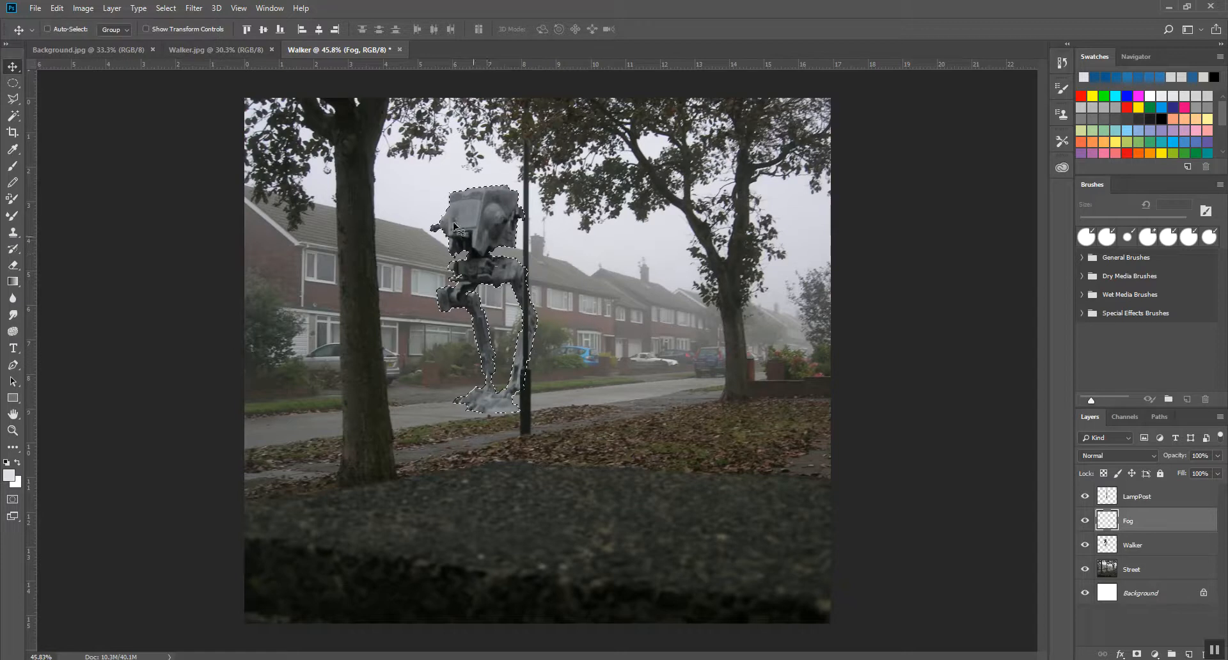
pyautogui.click(63, 9)
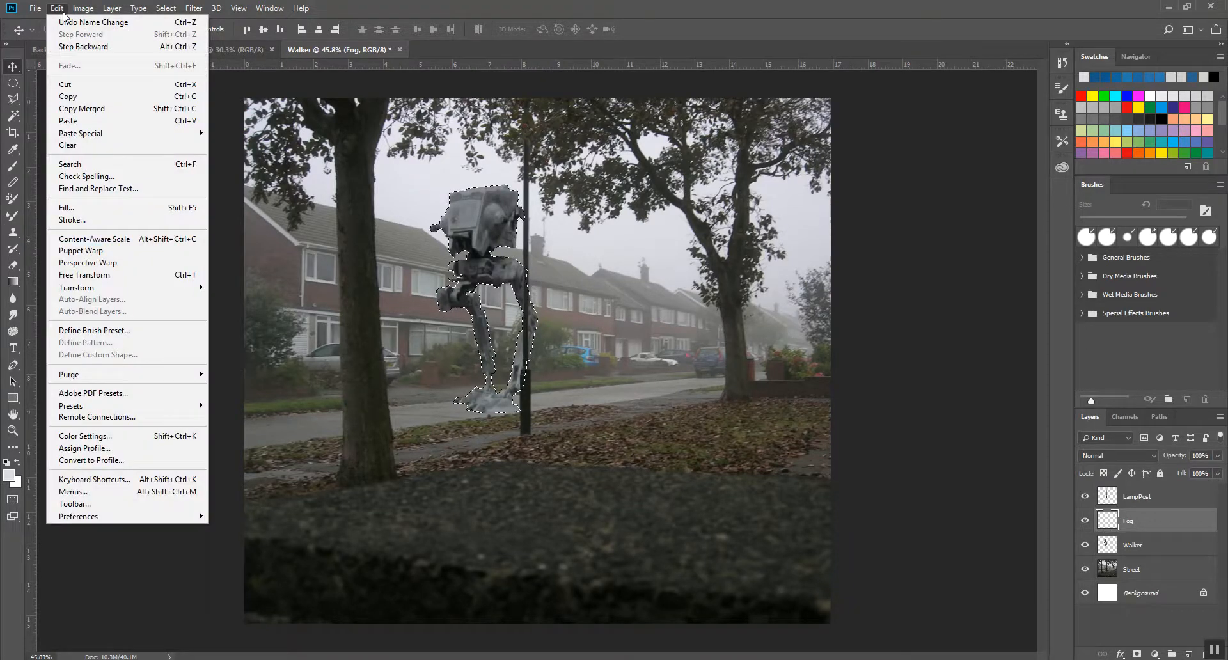
pyautogui.click(155, 208)
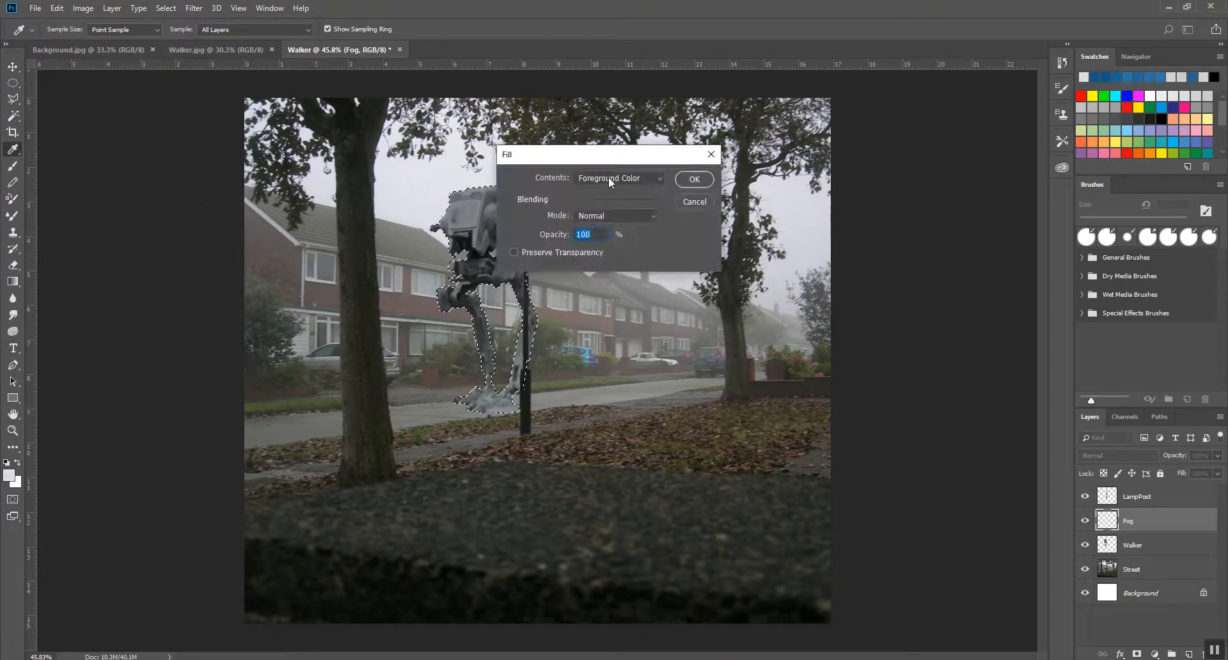
pyautogui.click(609, 179)
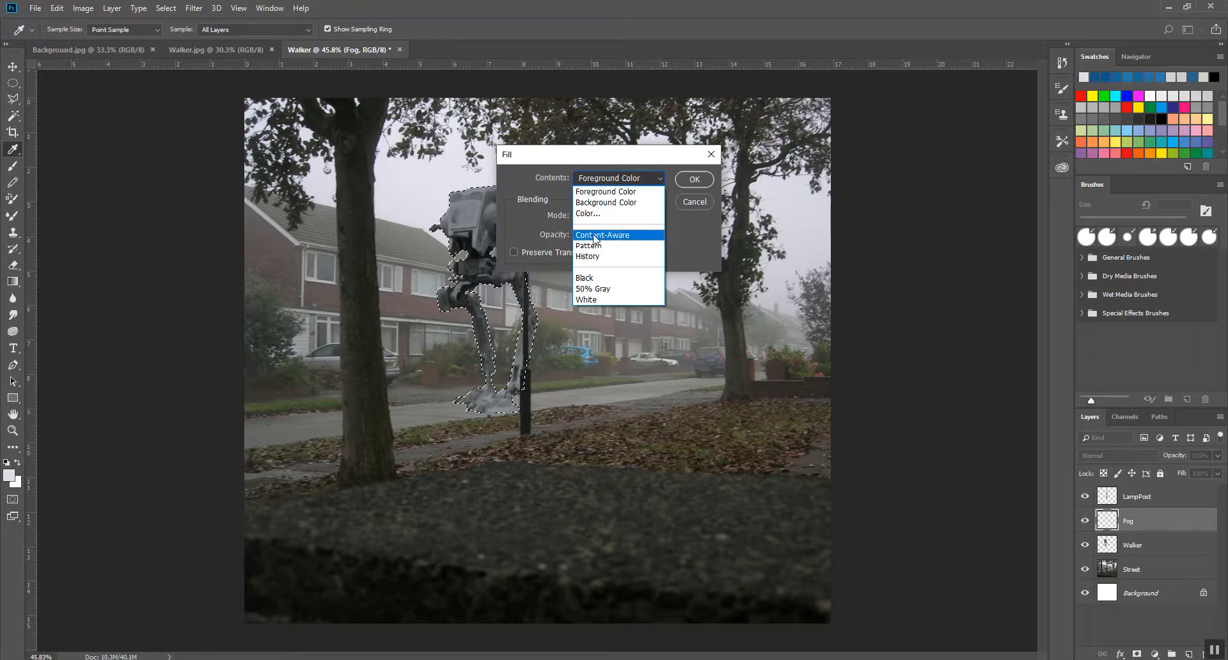
pyautogui.click(613, 196)
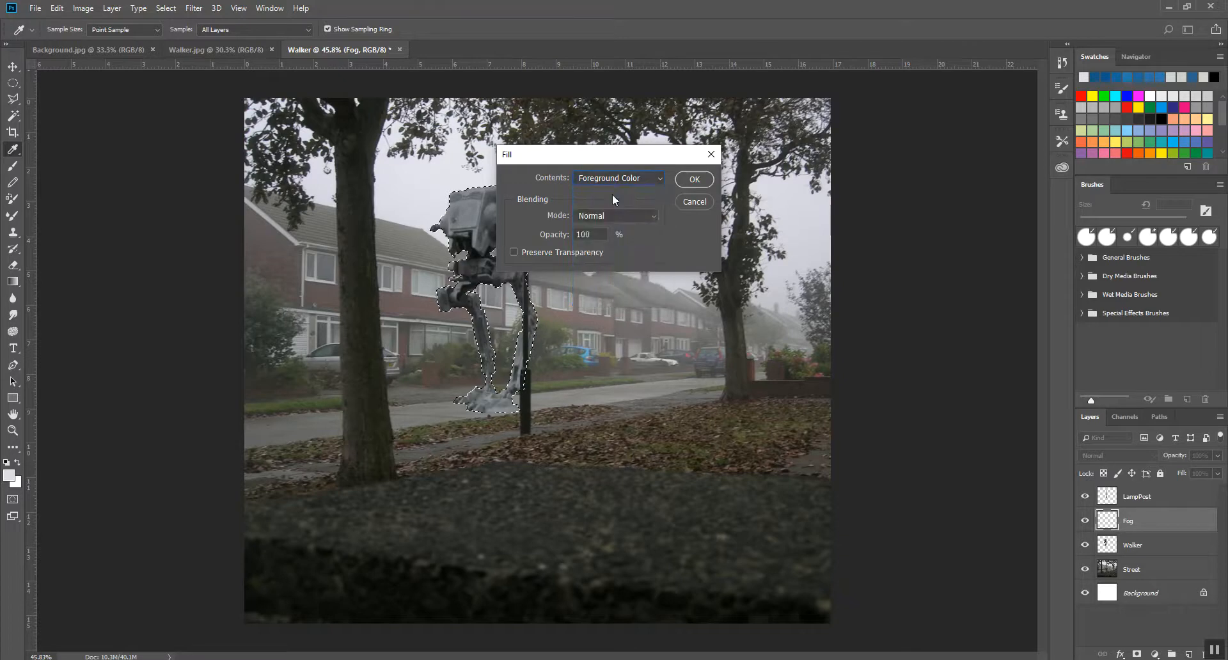
pyautogui.click(695, 180)
pyautogui.hotkey('ctrl', 'd')
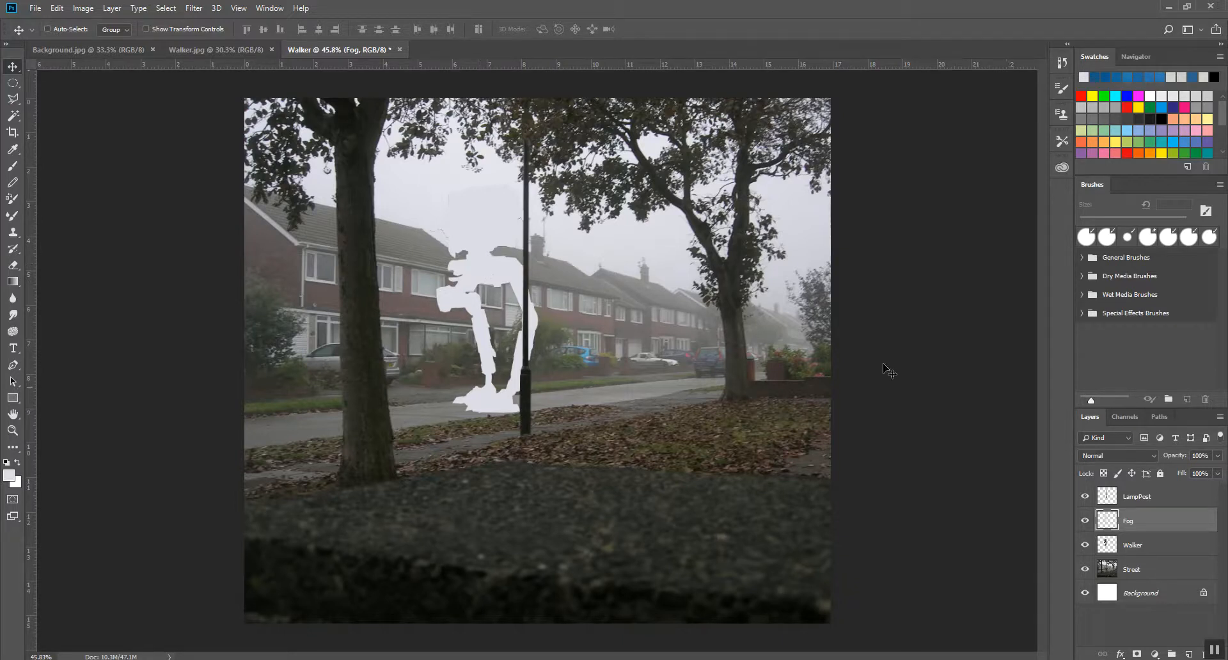
# Shift the fog silhouette off the walker as a test, undo the move, and keep the Fog layer active.
pyautogui.moveTo(497, 273); pyautogui.dragTo(465, 249)
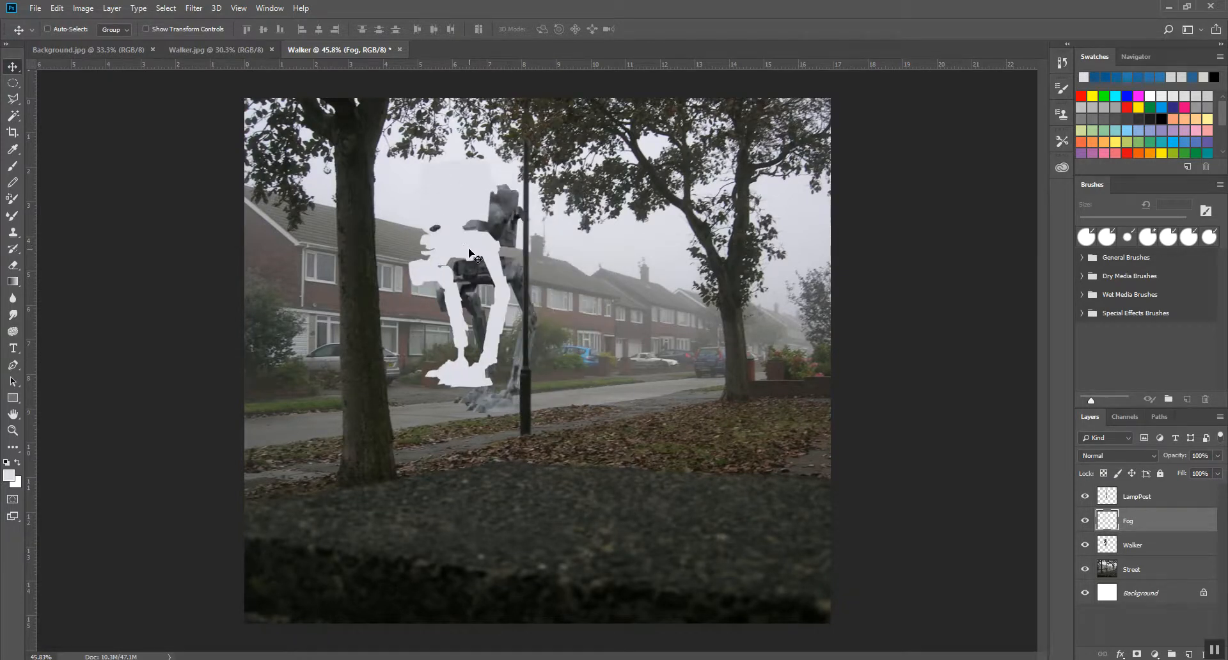
pyautogui.hotkey('ctrl', 'z')
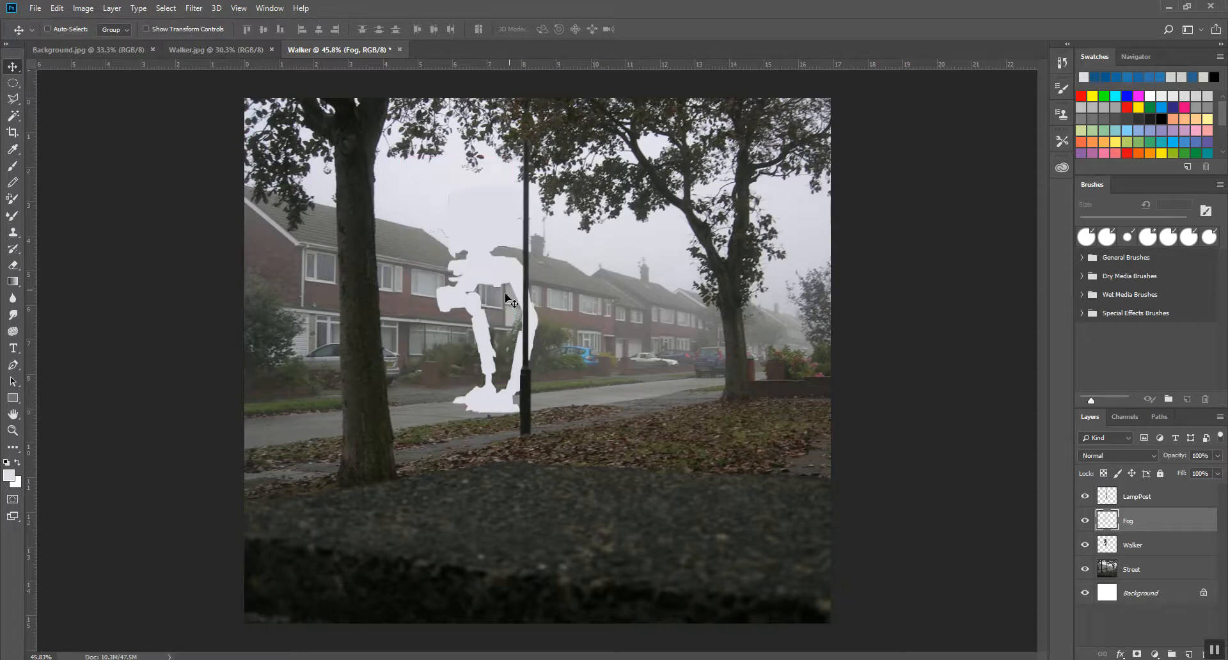
pyautogui.click(1141, 544)
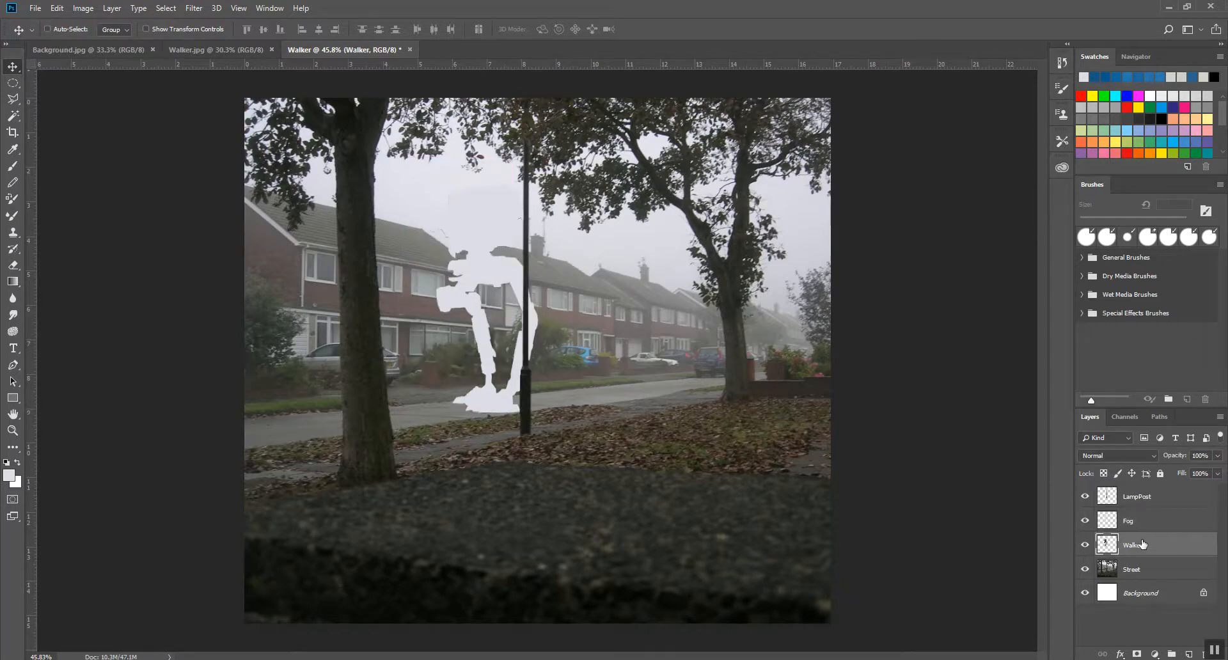
pyautogui.click(1132, 522)
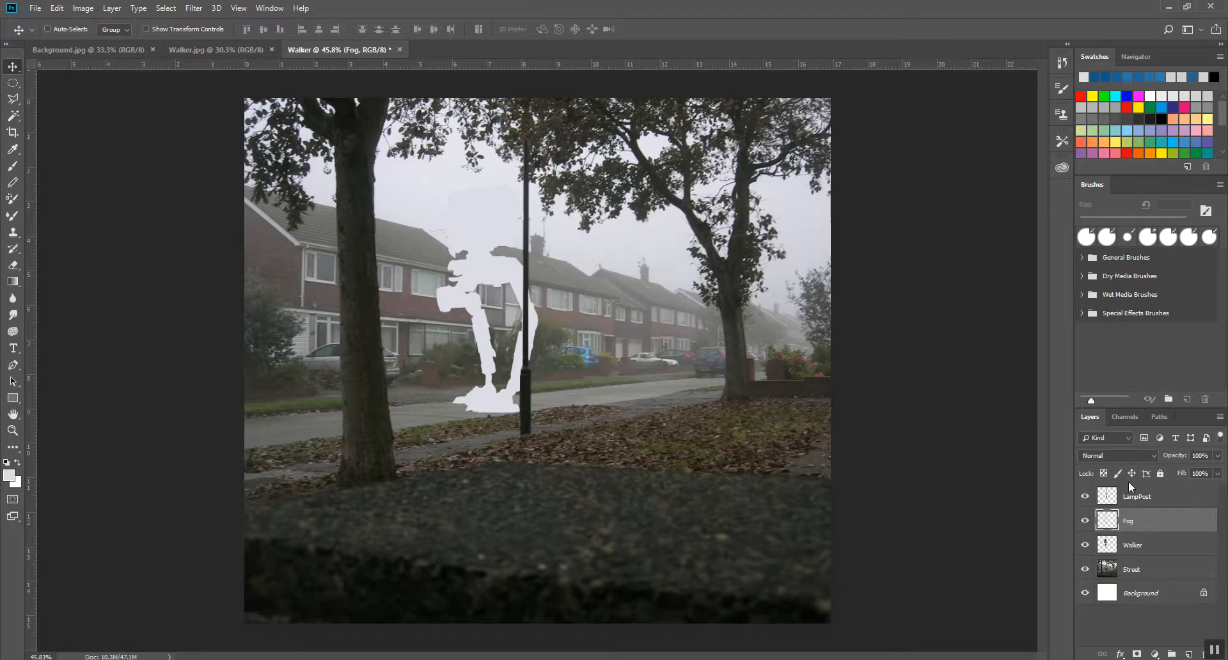
# Set the Fog layer's opacity to 17%, comparing the walker with the layer hidden and shown.
pyautogui.click(1218, 456)
pyautogui.moveTo(1215, 473); pyautogui.dragTo(1167, 471)
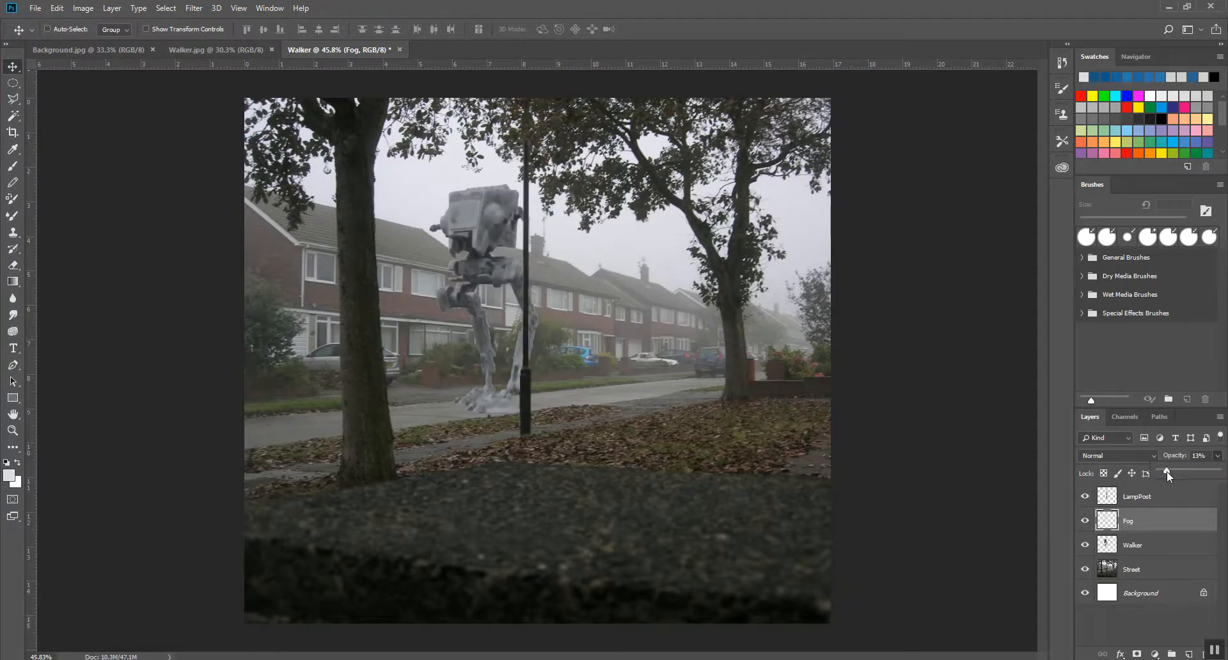
pyautogui.scroll(-3, 545, 314)
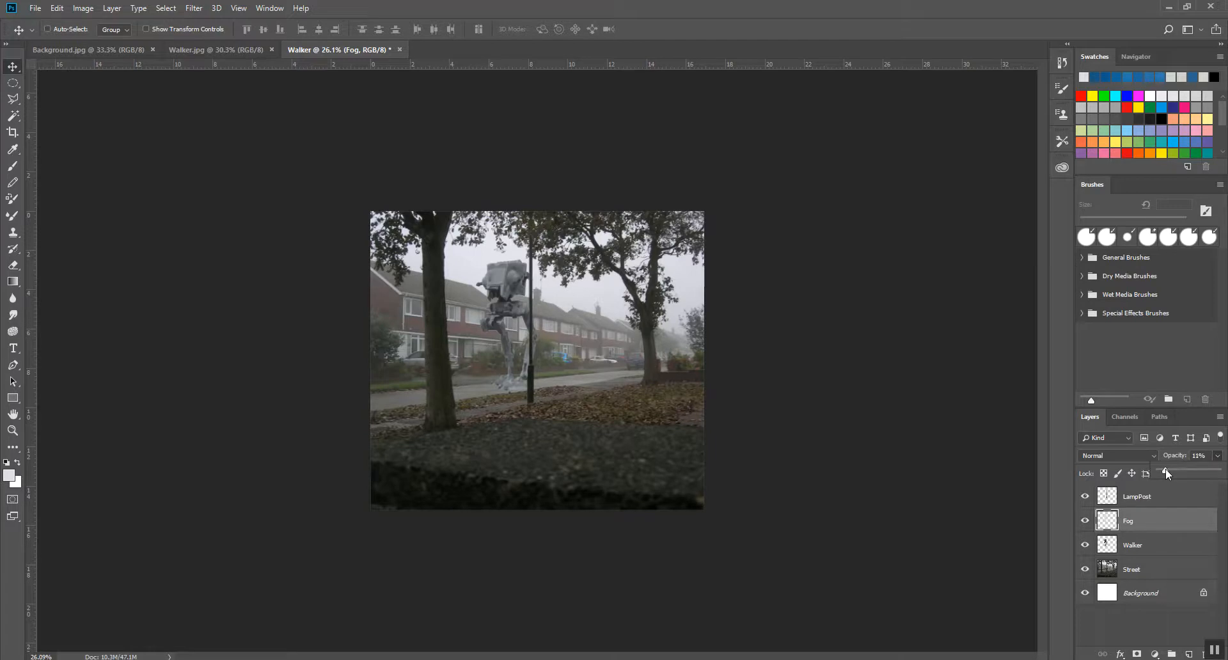
pyautogui.click(1086, 521)
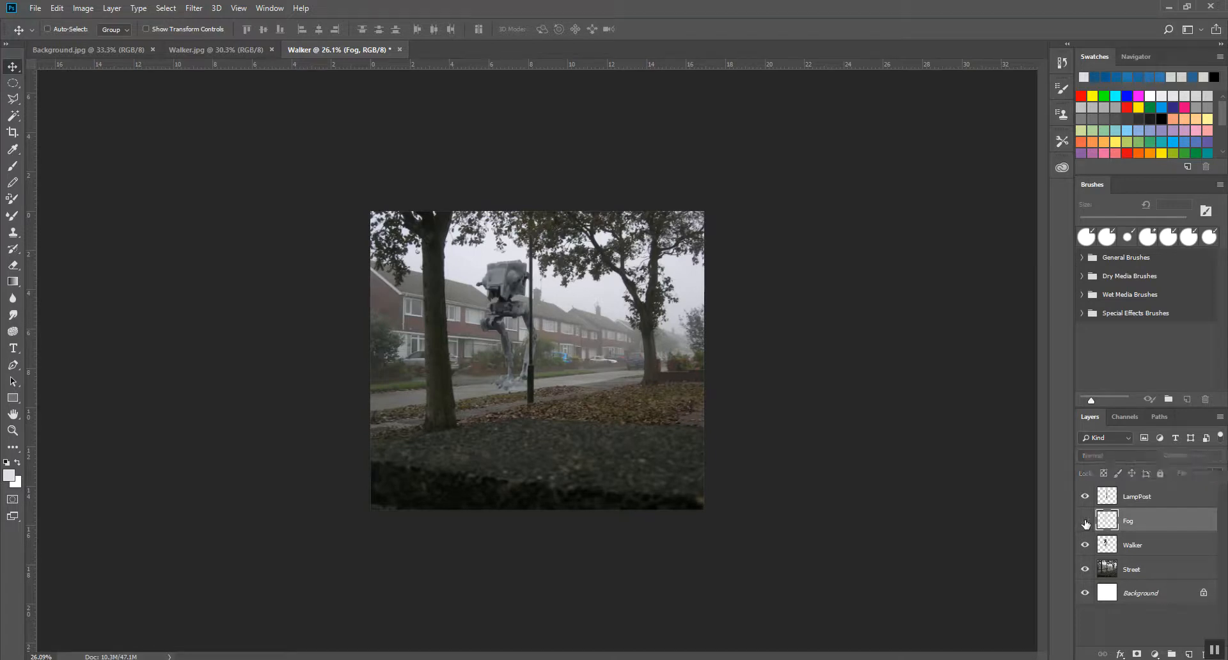
pyautogui.click(1085, 521)
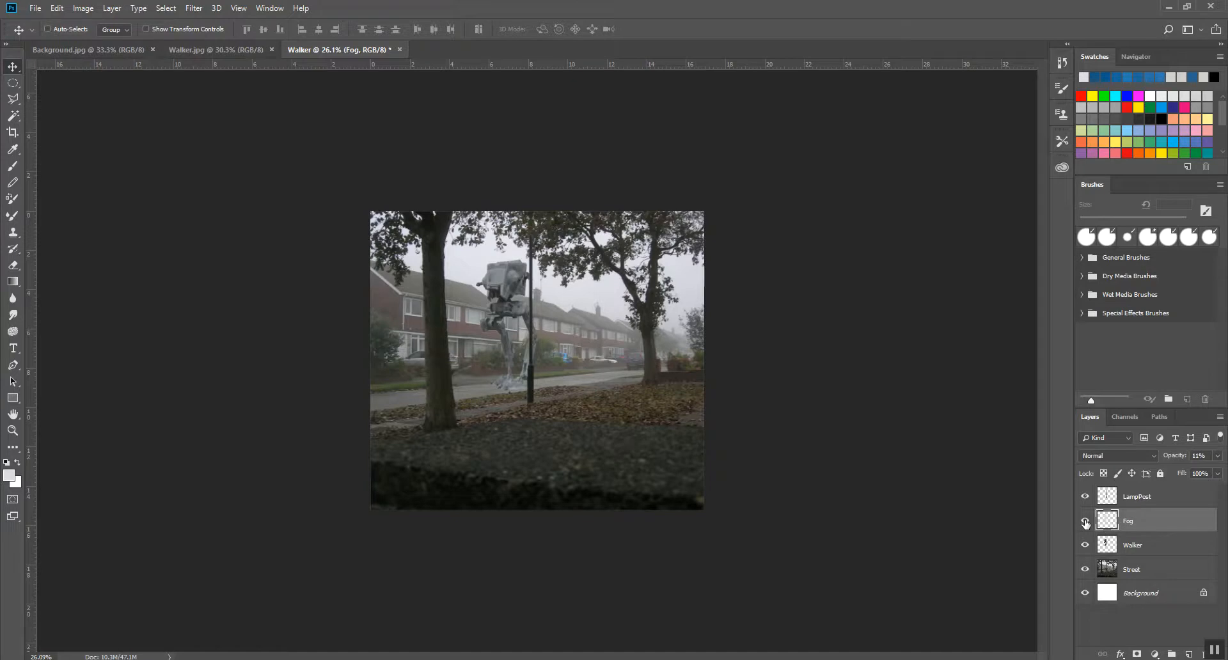
pyautogui.click(1217, 455)
pyautogui.moveTo(1170, 472); pyautogui.dragTo(1171, 473)
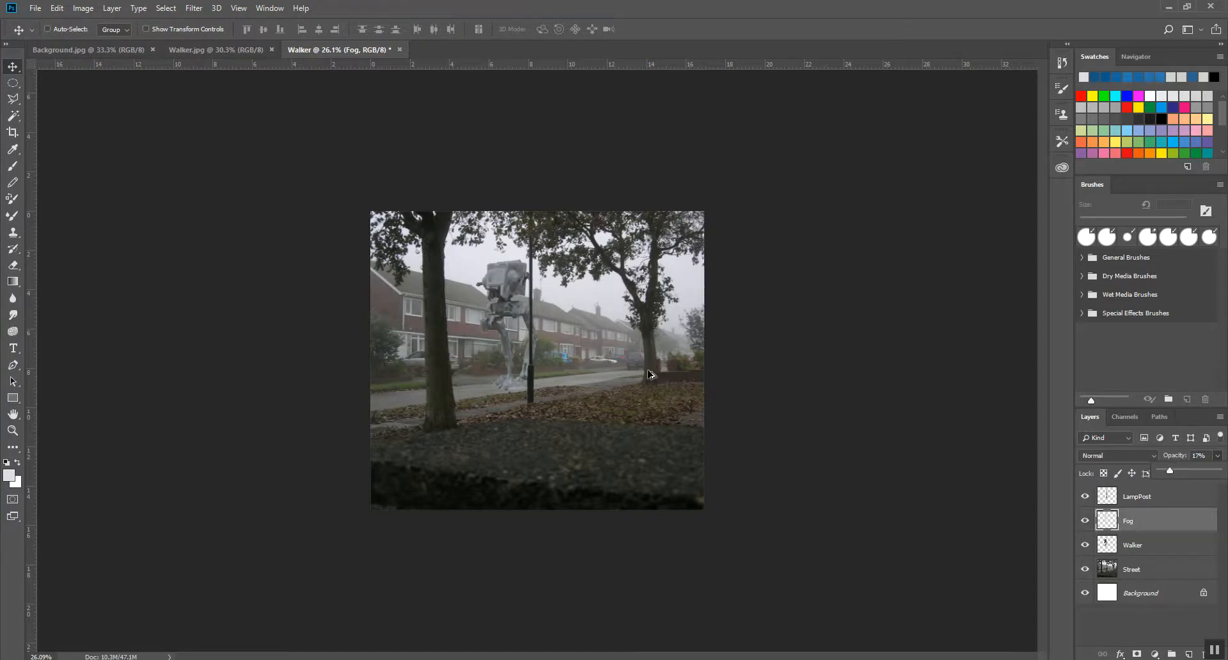
# Add a new layer directly above the Street layer and rename it Shadow.
pyautogui.scroll(11, 527, 368)
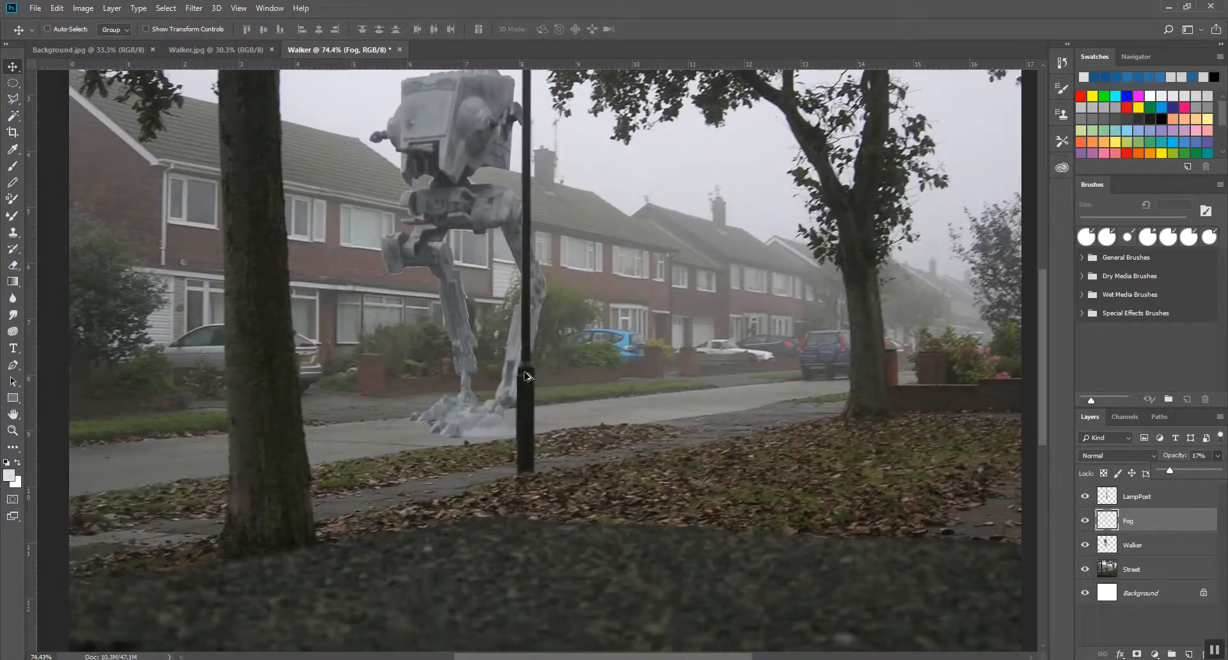
pyautogui.scroll(-6, 527, 376)
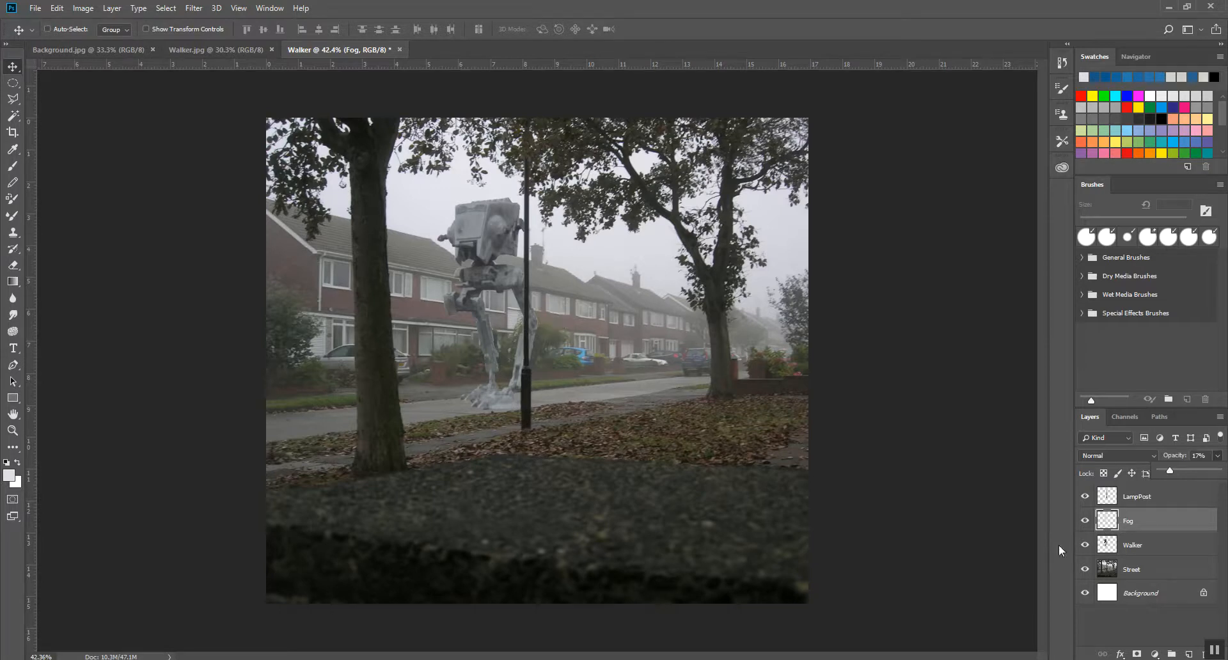
pyautogui.click(1136, 543)
pyautogui.click(1146, 565)
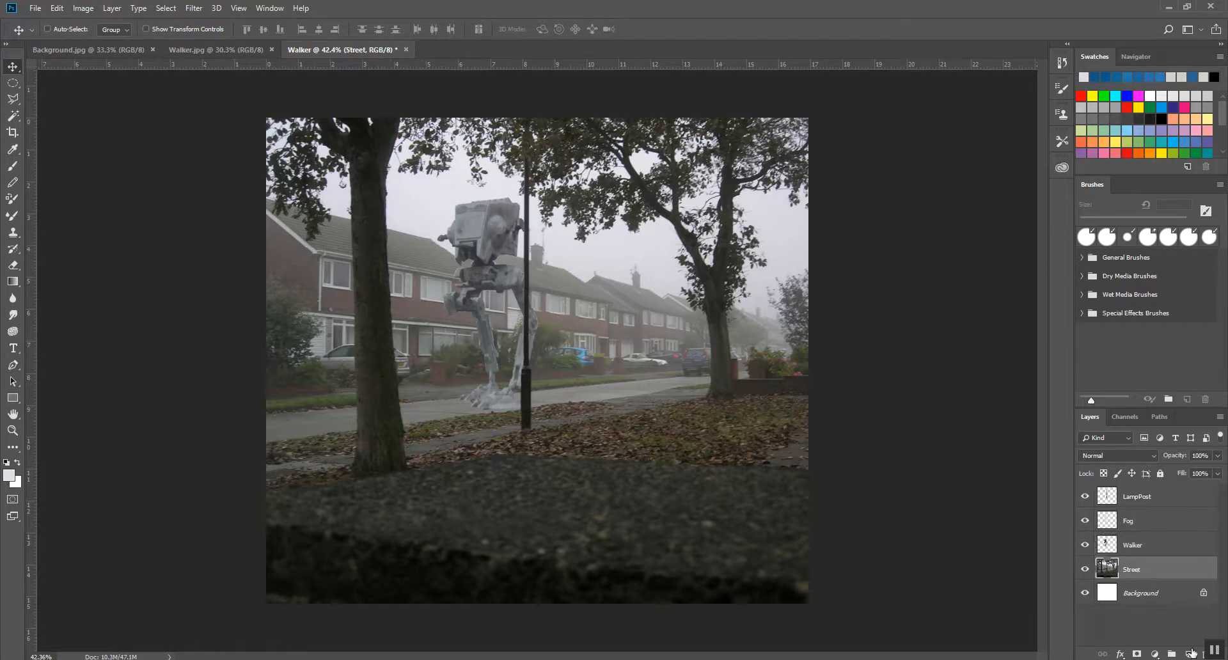
pyautogui.click(1189, 654)
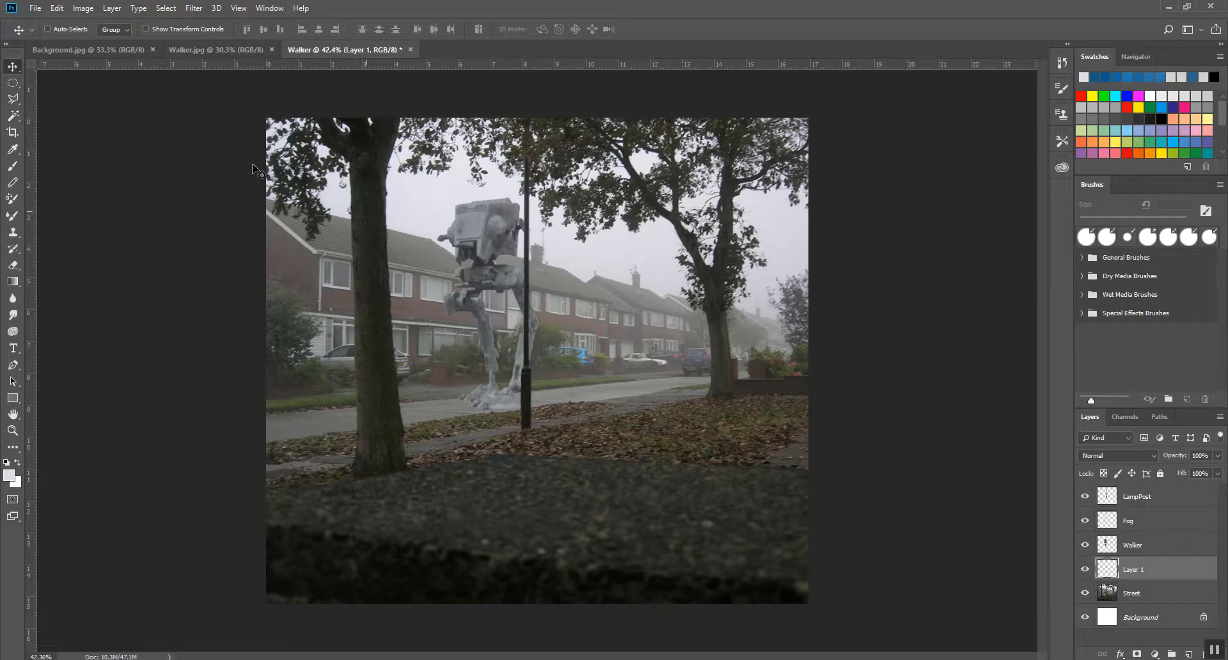
pyautogui.doubleClick(1132, 569)
pyautogui.write('Shadow')
pyautogui.press('Return')
# Draw a flat elliptical marquee selection on the road around the base of the walker's feet.
pyautogui.click(12, 84)
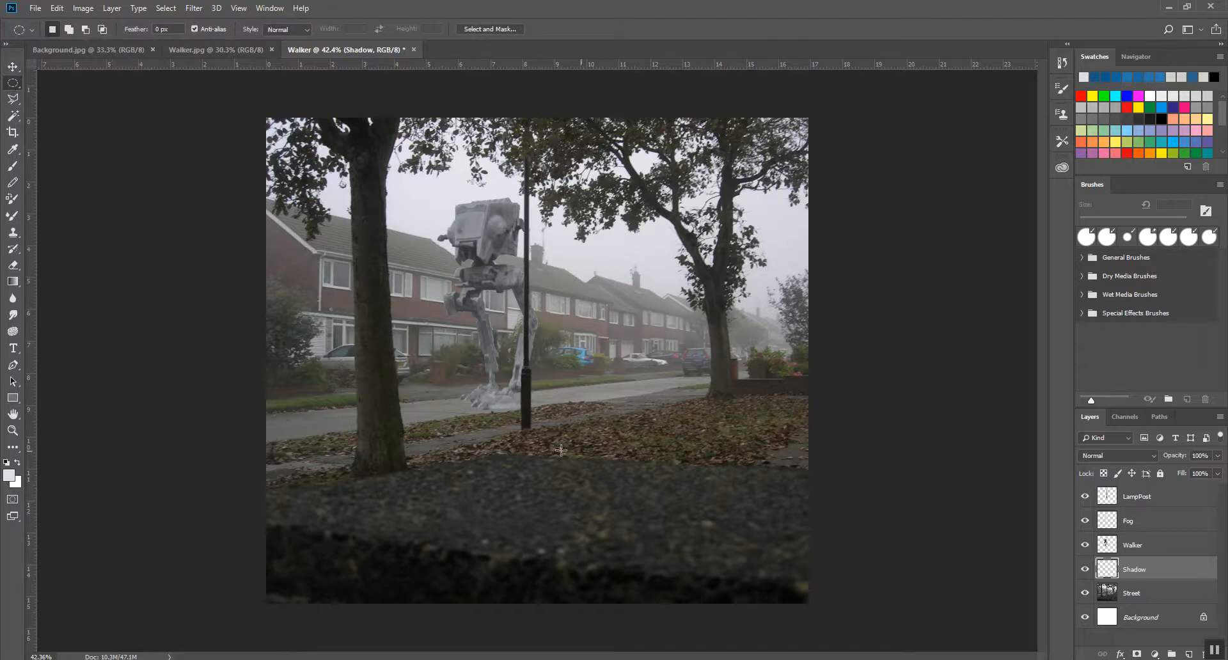
pyautogui.moveTo(458, 397); pyautogui.dragTo(523, 408)
pyautogui.click(13, 88)
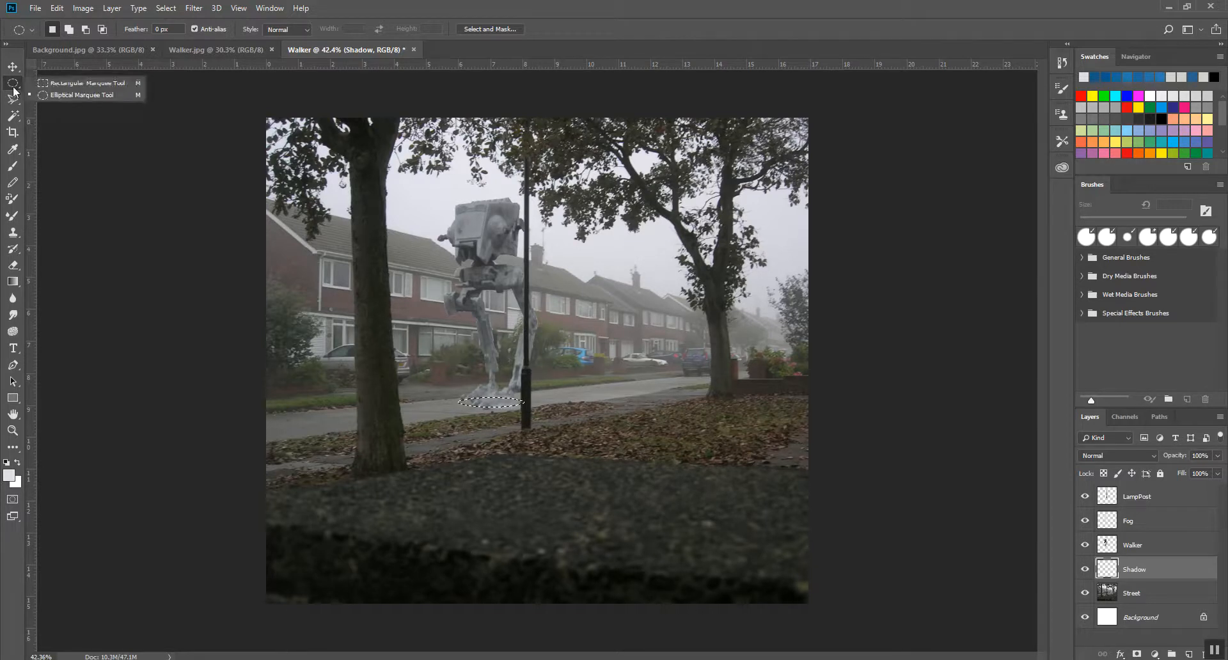
pyautogui.click(52, 93)
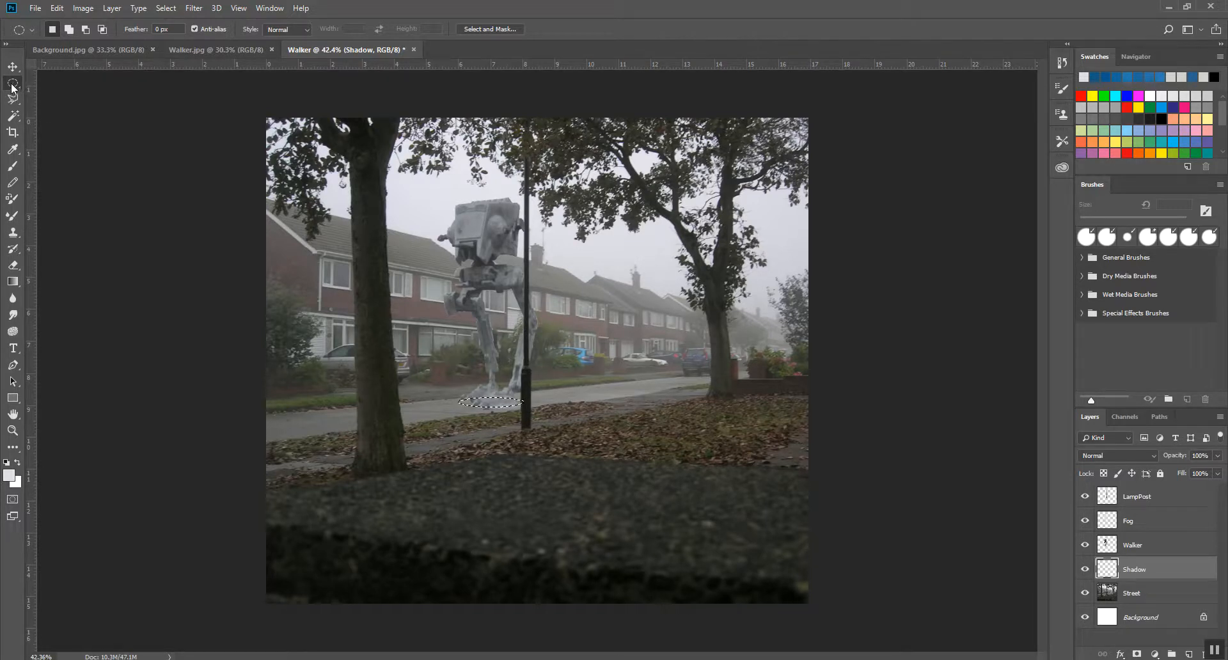
# Reset the foreground color to black, fill the ellipse with it in Normal mode at 100% opacity, and deselect.
pyautogui.click(7, 466)
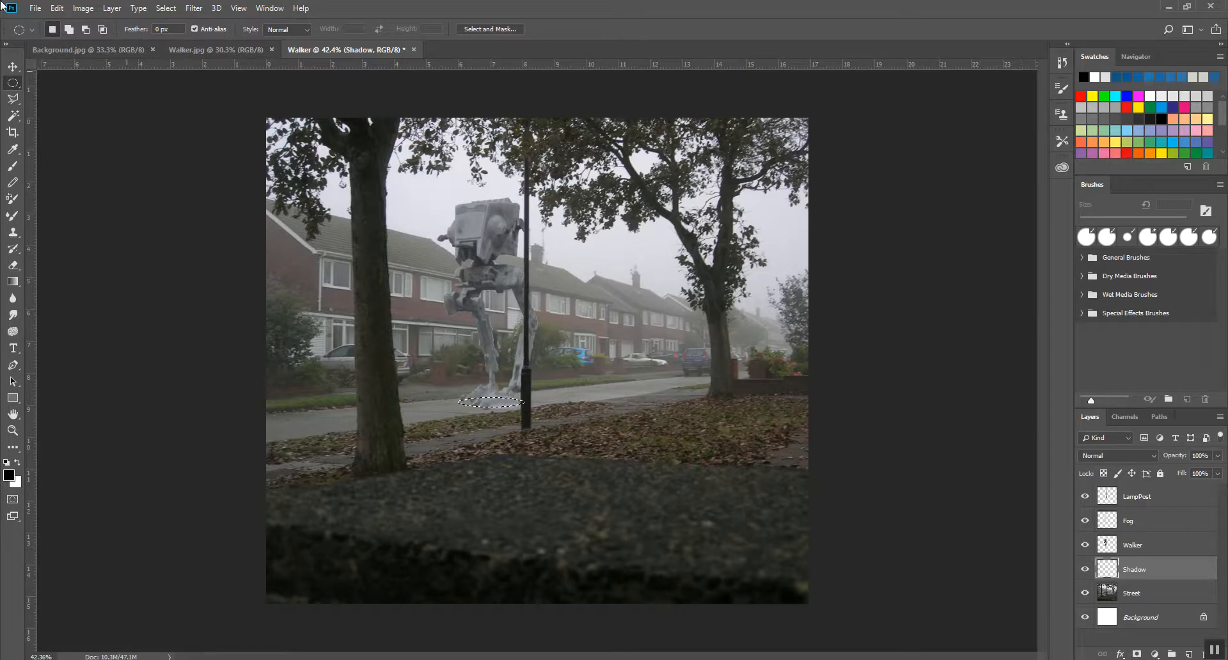
pyautogui.click(57, 9)
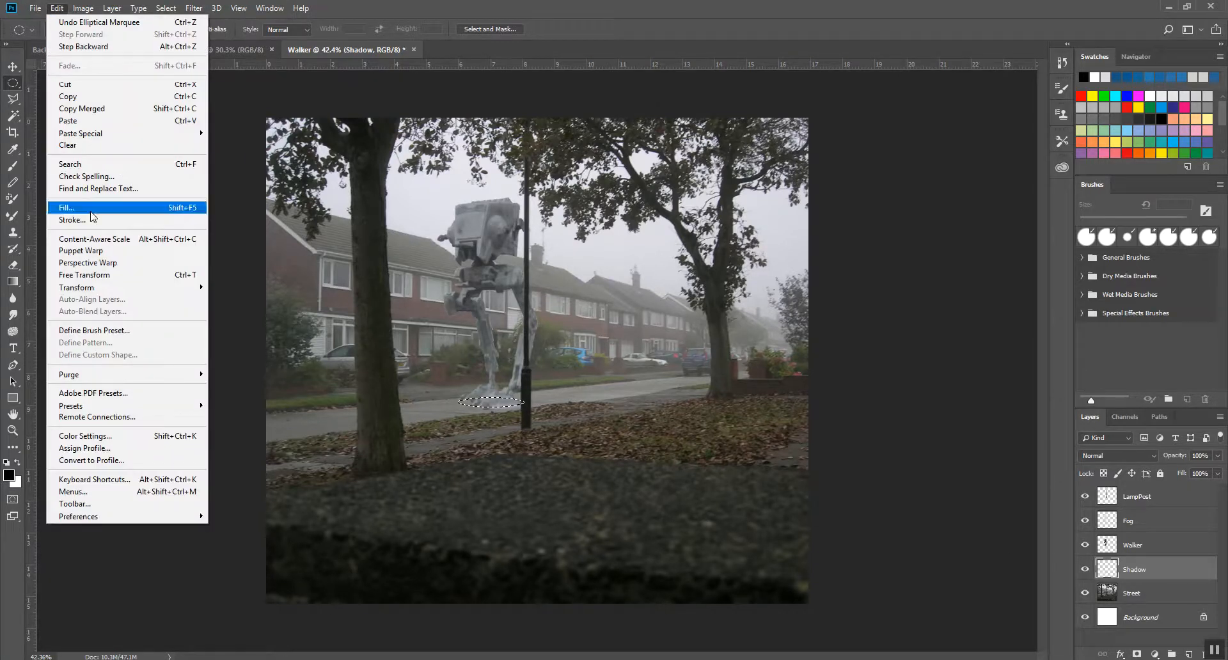
pyautogui.click(92, 208)
pyautogui.click(697, 165)
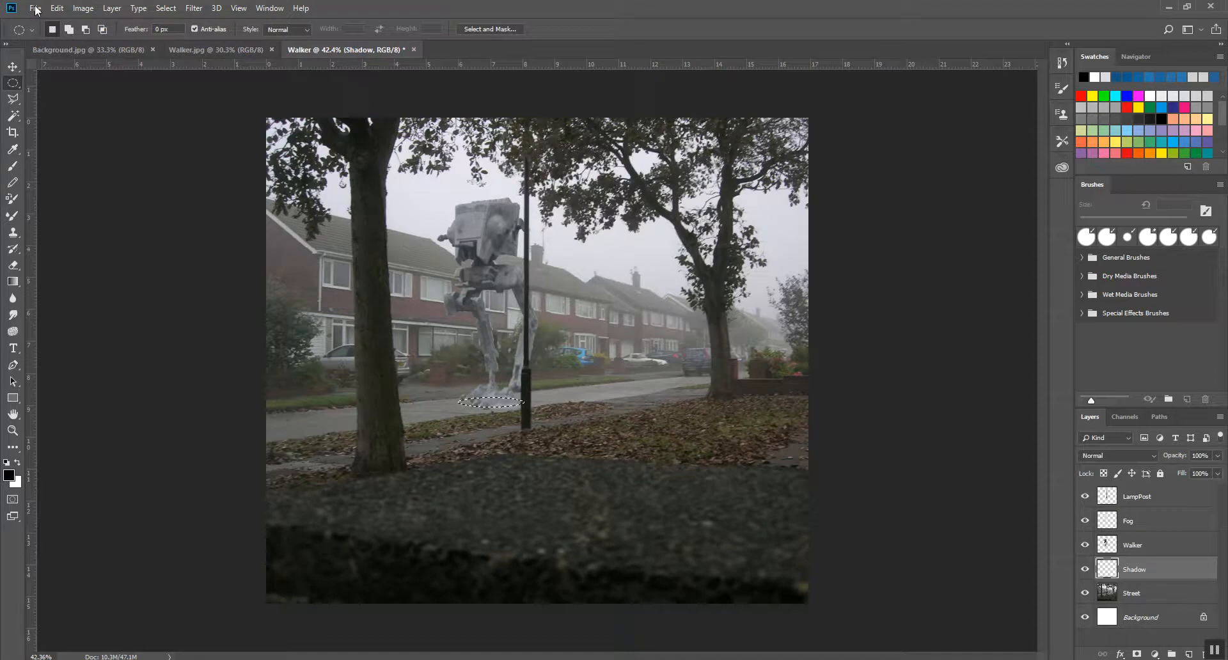
pyautogui.click(57, 8)
pyautogui.click(96, 208)
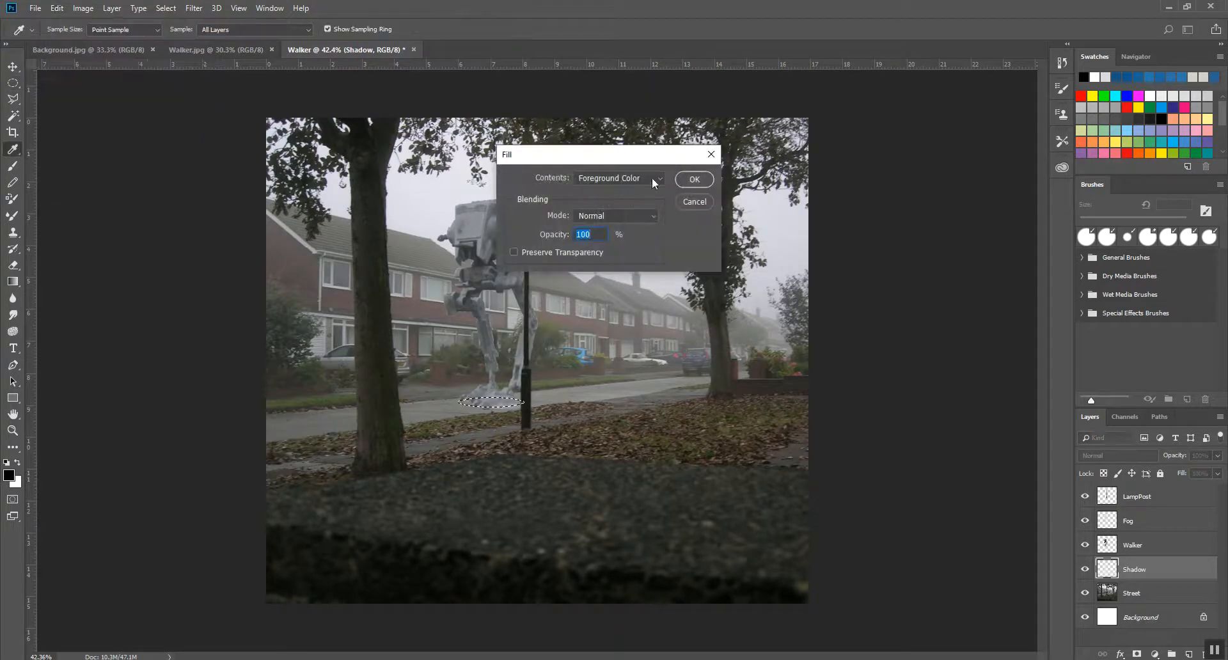
pyautogui.click(694, 179)
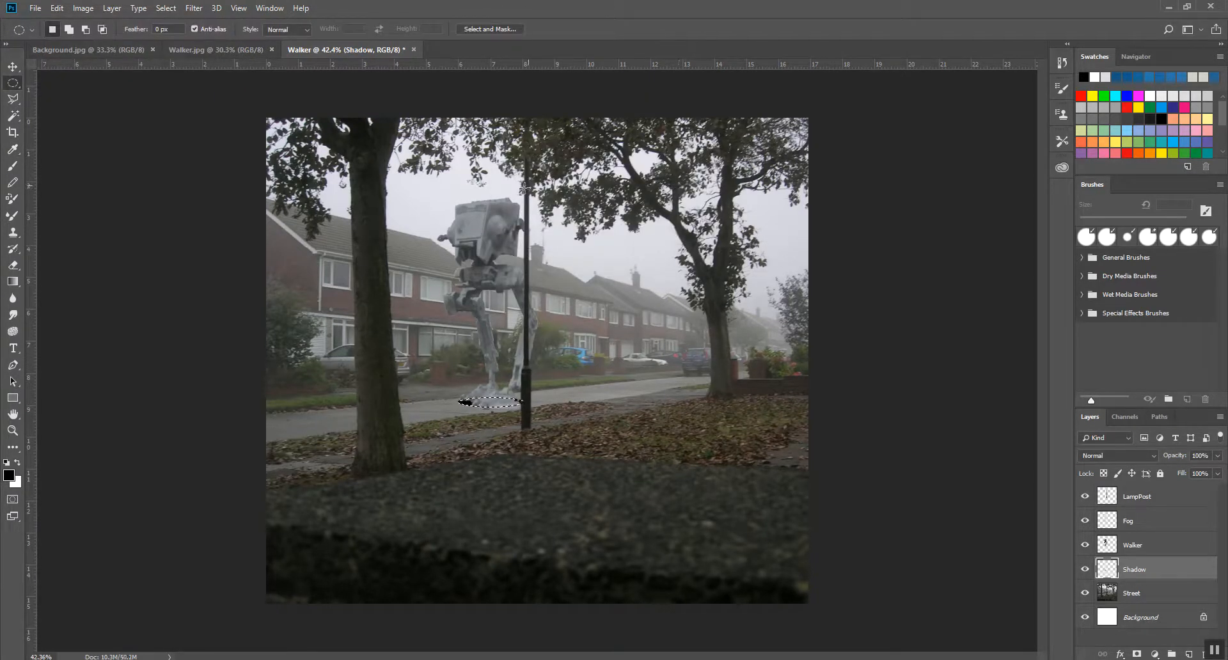
pyautogui.hotkey('ctrl', 'd')
# Apply a Gaussian Blur with a radius of 33.2 pixels to the black ellipse on the Shadow layer.
pyautogui.click(195, 9)
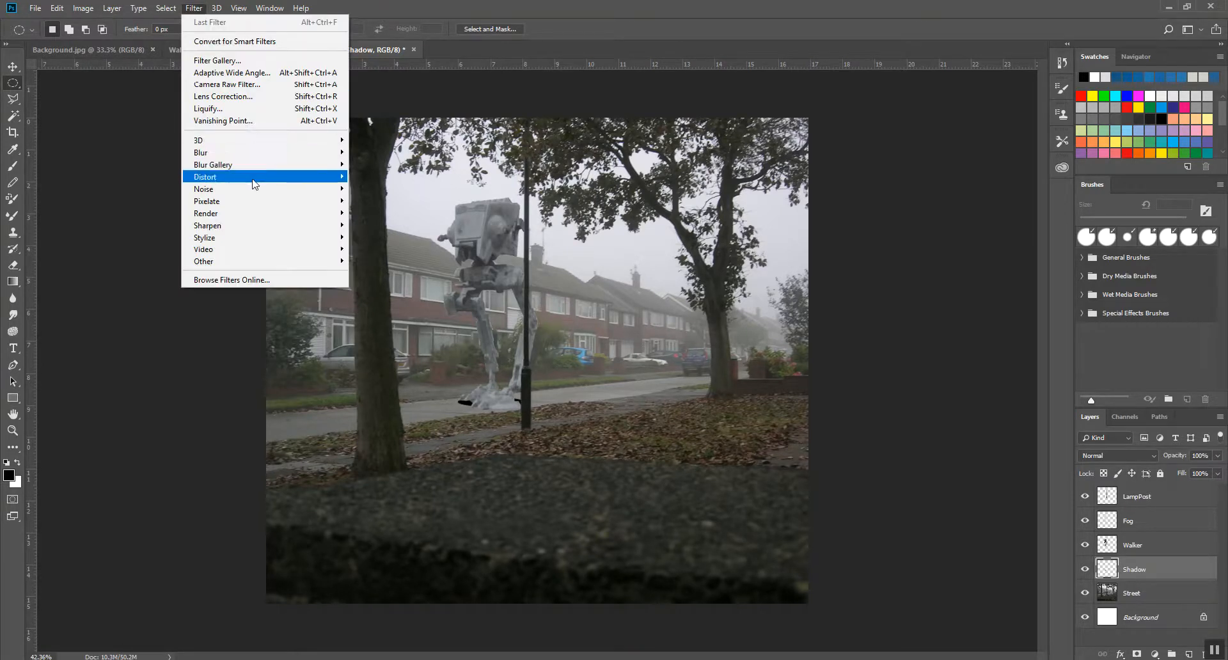
pyautogui.moveTo(259, 154)
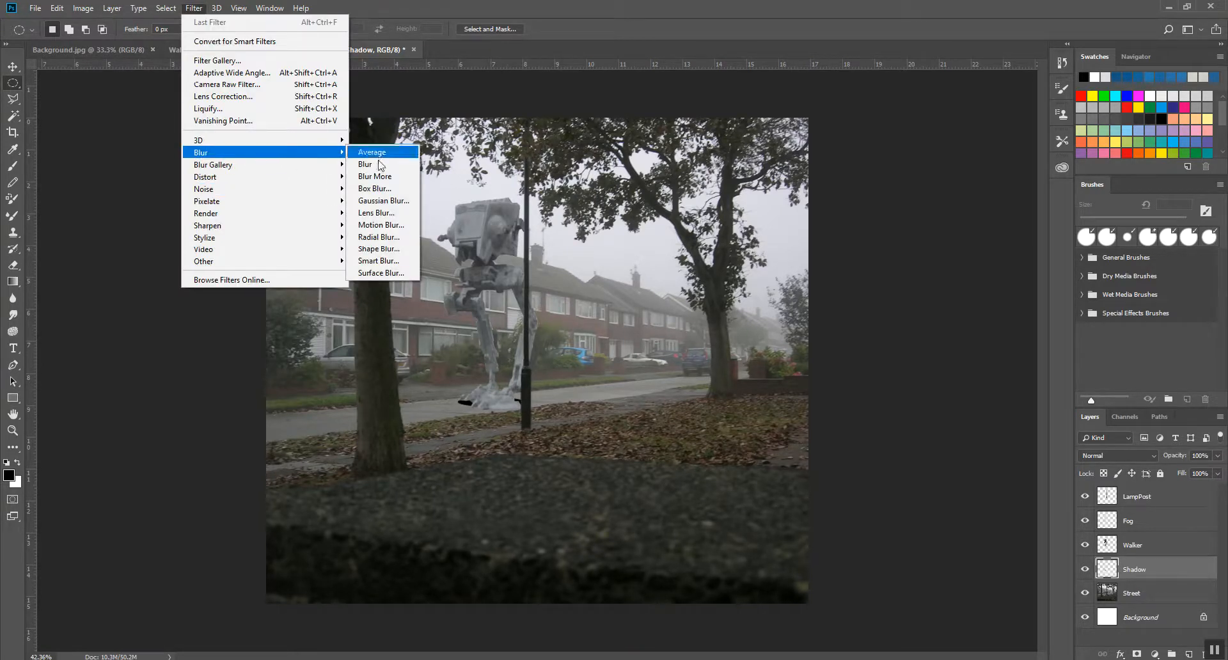
pyautogui.click(384, 200)
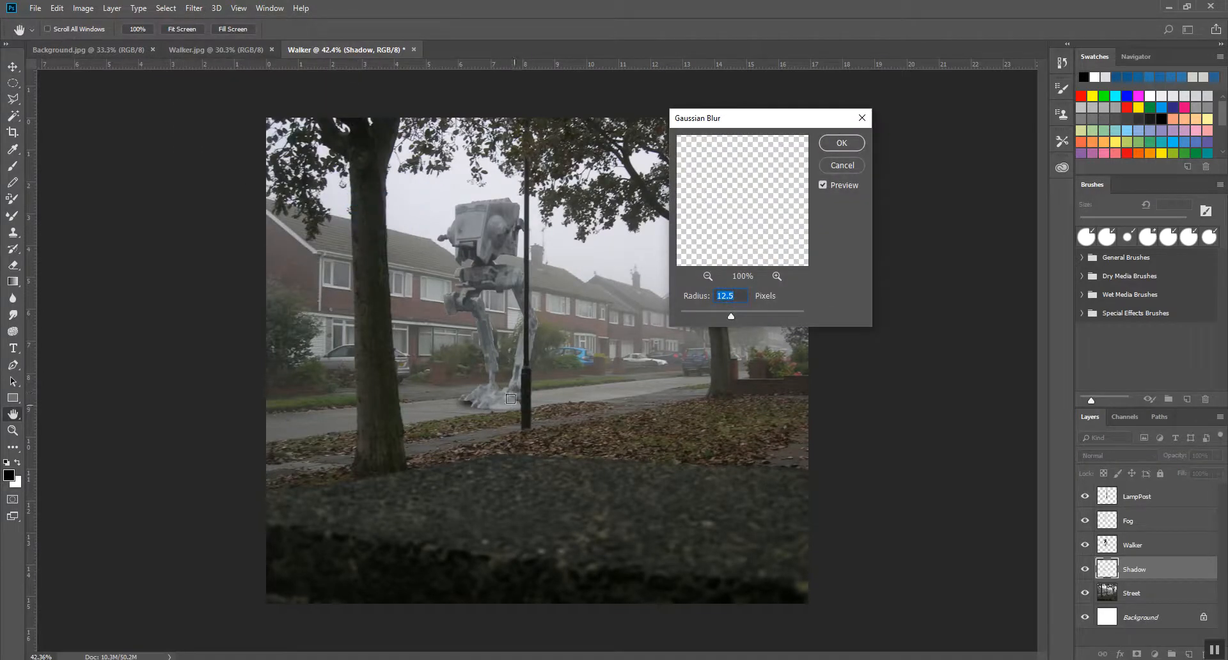
pyautogui.moveTo(737, 320)
pyautogui.mouseDown()
pyautogui.moveTo(760, 318)
pyautogui.moveTo(741, 317)
pyautogui.mouseUp()
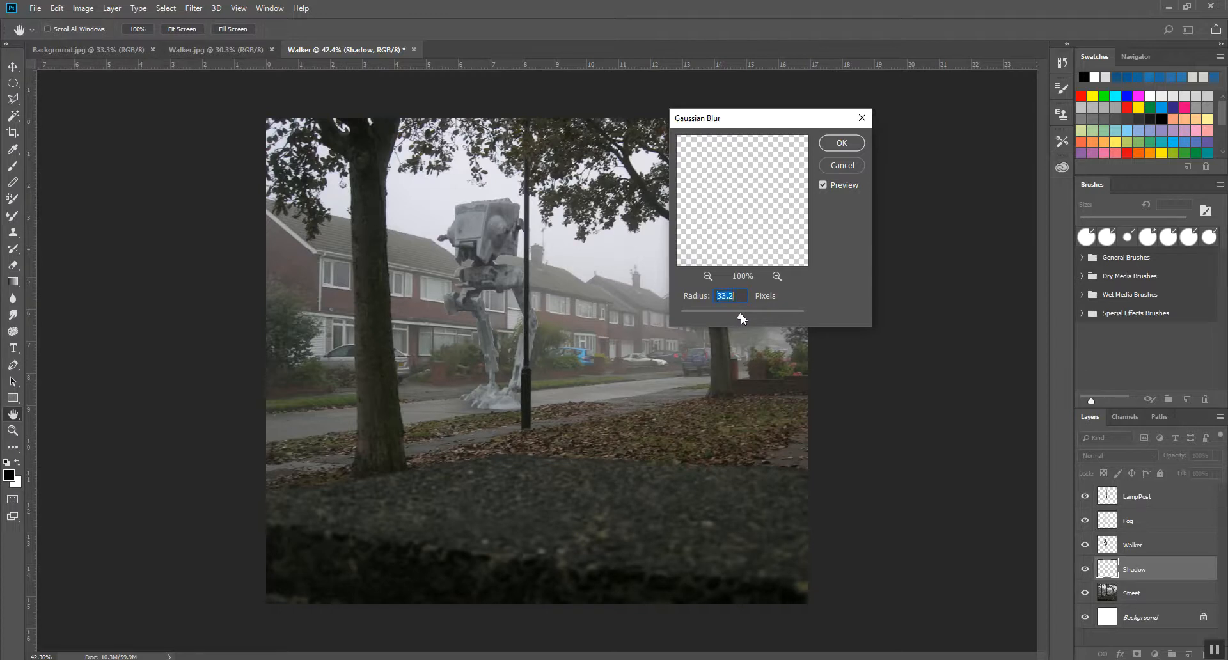
pyautogui.click(858, 150)
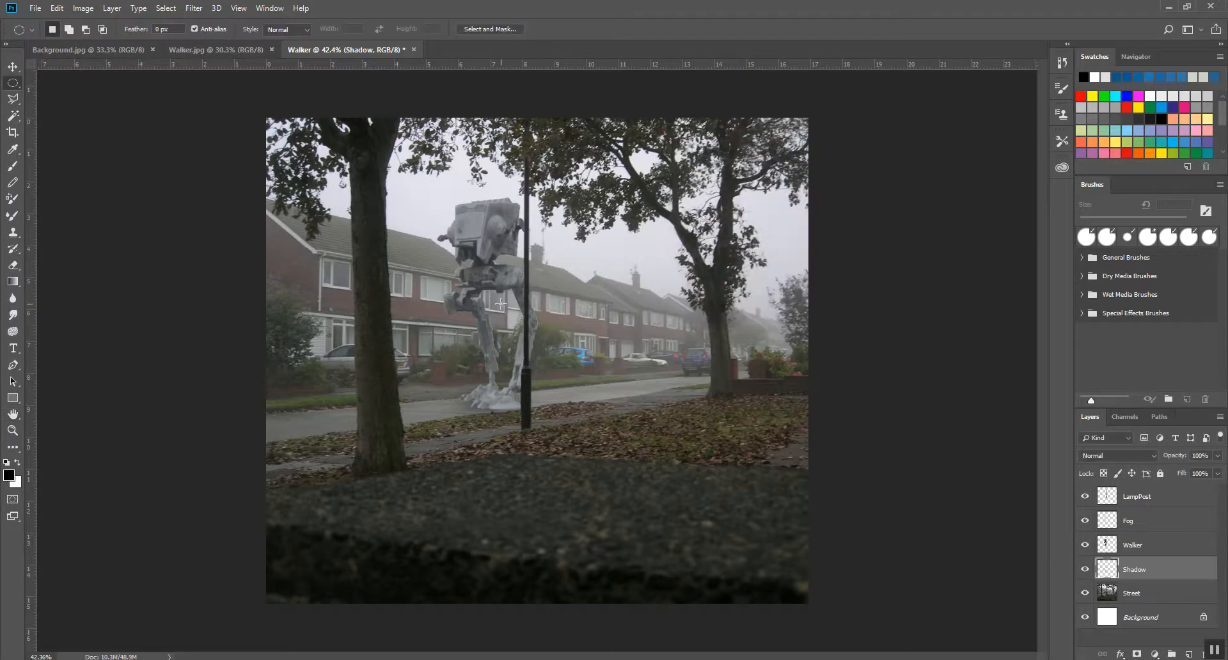
# Move the blurred shadow under the walker's feet and use Free Transform to make it wider and flatter.
pyautogui.click(13, 66)
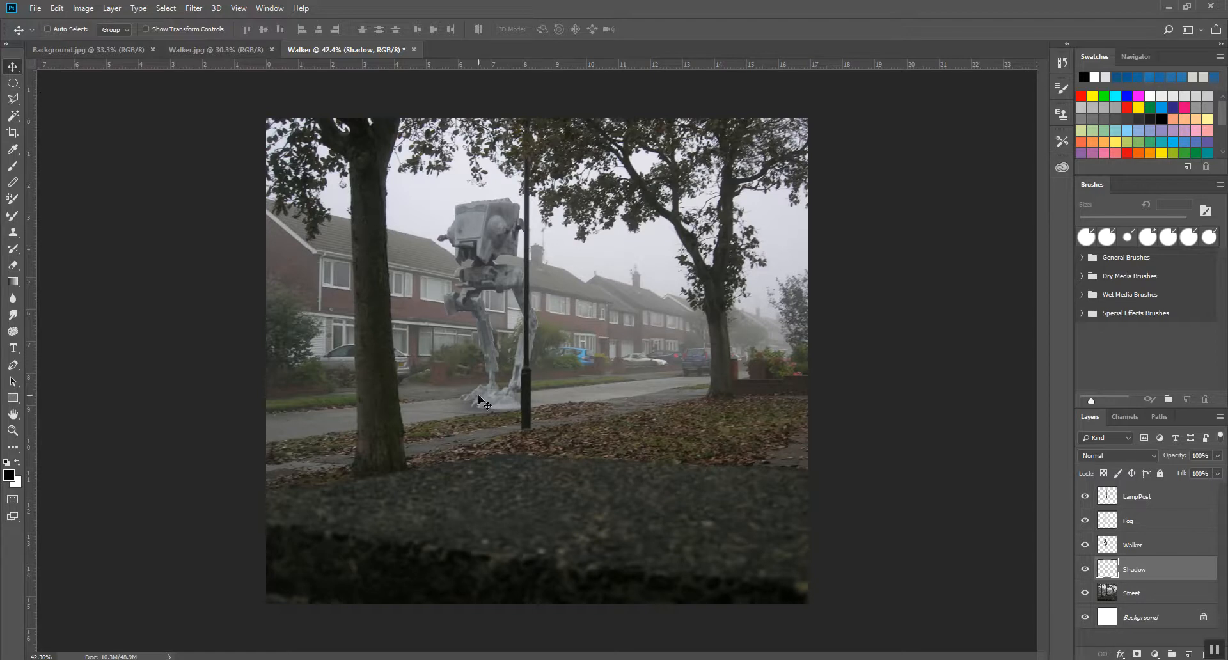
pyautogui.moveTo(475, 408)
pyautogui.mouseDown()
pyautogui.moveTo(441, 396)
pyautogui.moveTo(503, 405)
pyautogui.moveTo(494, 412)
pyautogui.mouseUp()
pyautogui.click(57, 9)
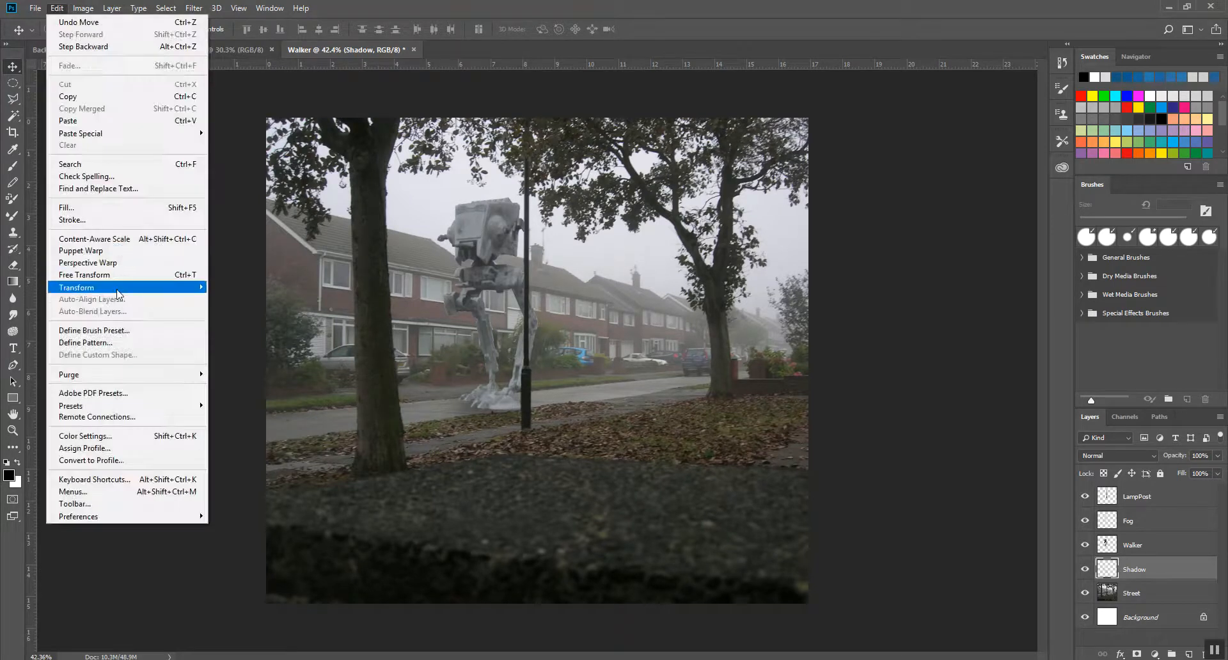
pyautogui.moveTo(198, 293)
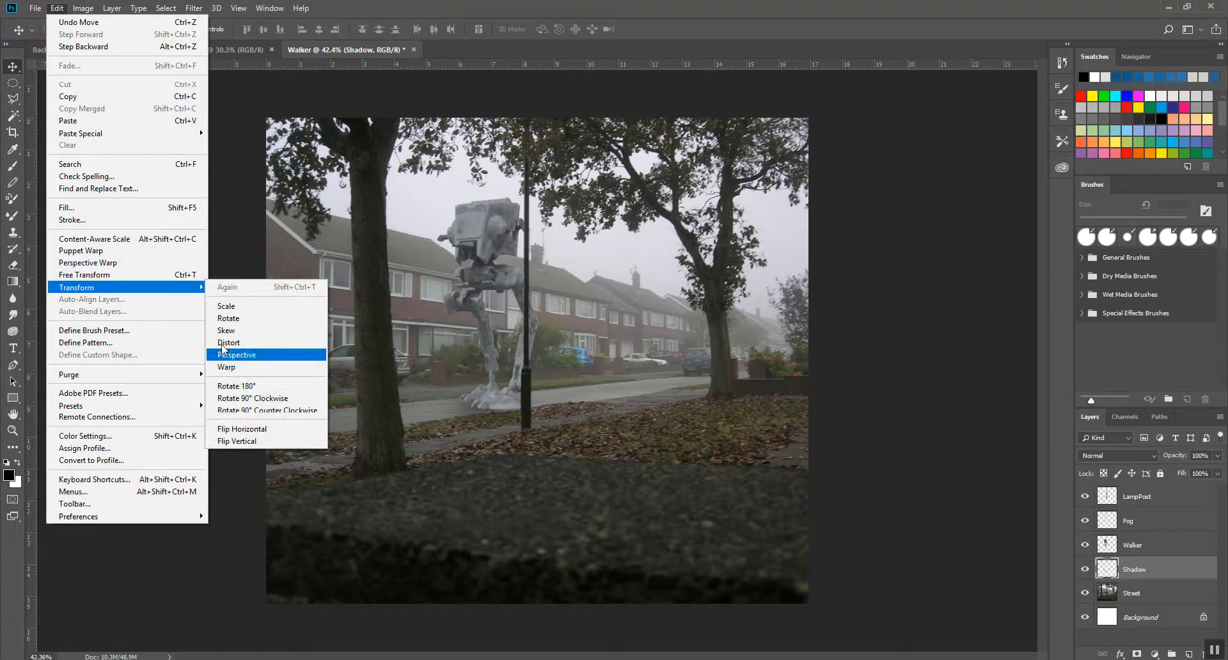
pyautogui.click(147, 276)
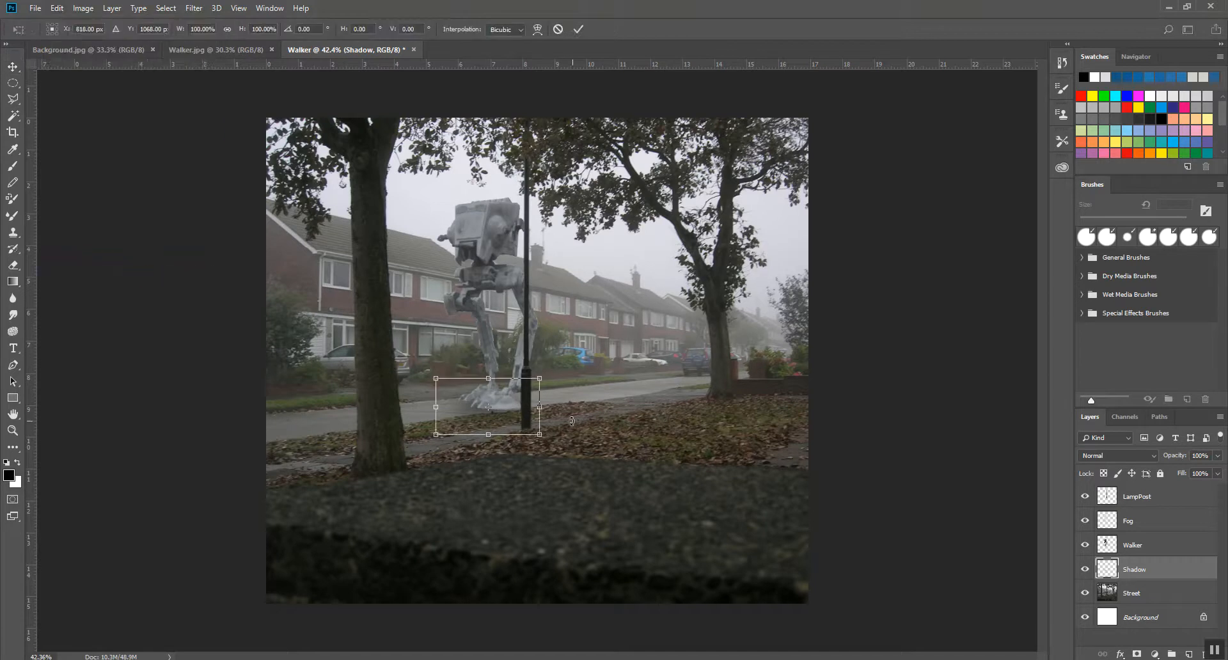
pyautogui.moveTo(542, 408); pyautogui.dragTo(569, 407)
pyautogui.moveTo(436, 407); pyautogui.dragTo(389, 408)
pyautogui.moveTo(480, 434); pyautogui.dragTo(480, 438)
pyautogui.moveTo(486, 380); pyautogui.dragTo(495, 399)
pyautogui.moveTo(576, 404); pyautogui.dragTo(475, 410)
pyautogui.press('Return')
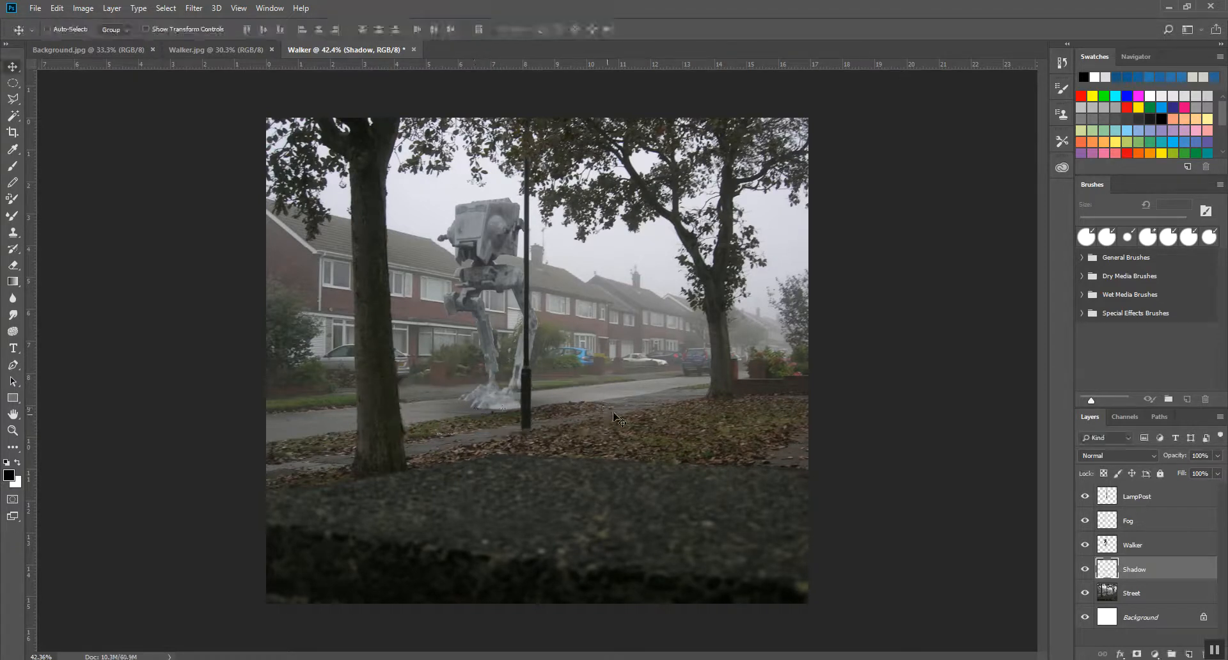
# Lower the Shadow layer's opacity to 52% and check the overall composite.
pyautogui.click(1218, 456)
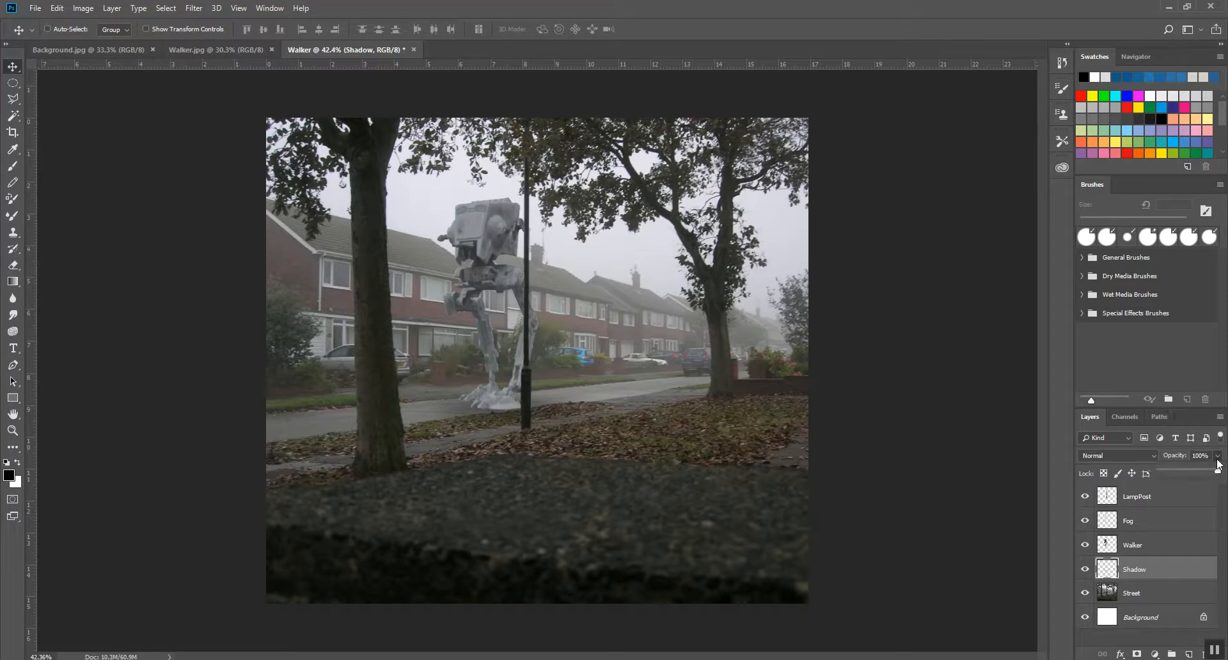
pyautogui.moveTo(1215, 459); pyautogui.dragTo(1189, 473)
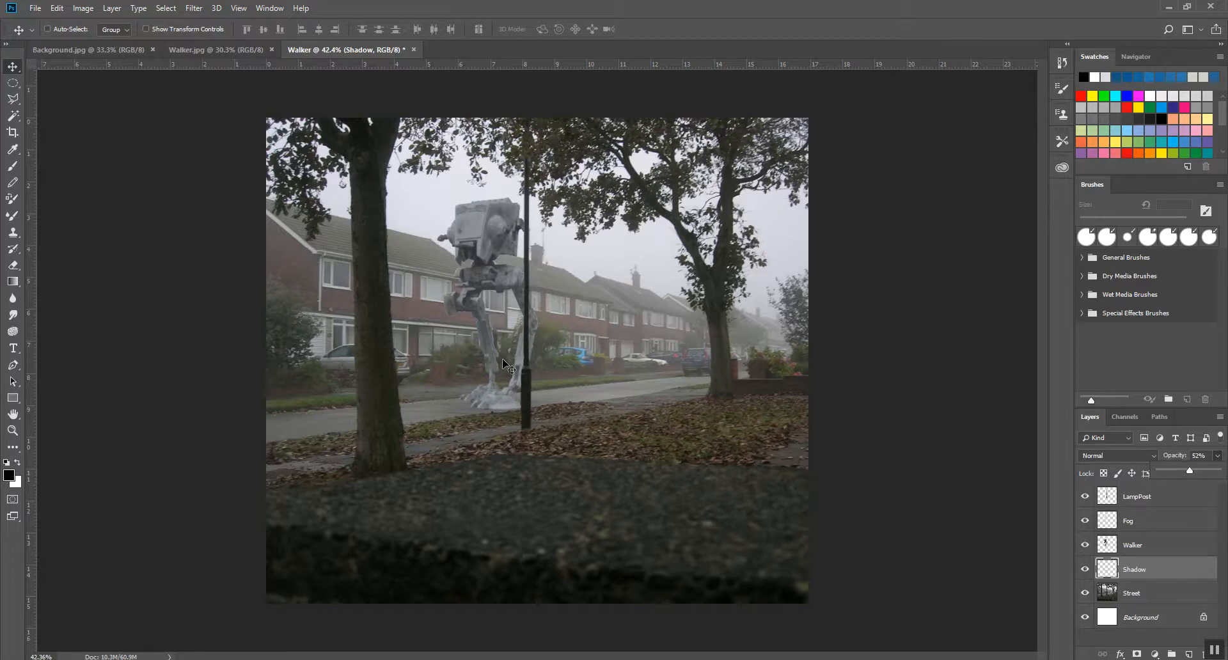
pyautogui.scroll(-4, 604, 306)
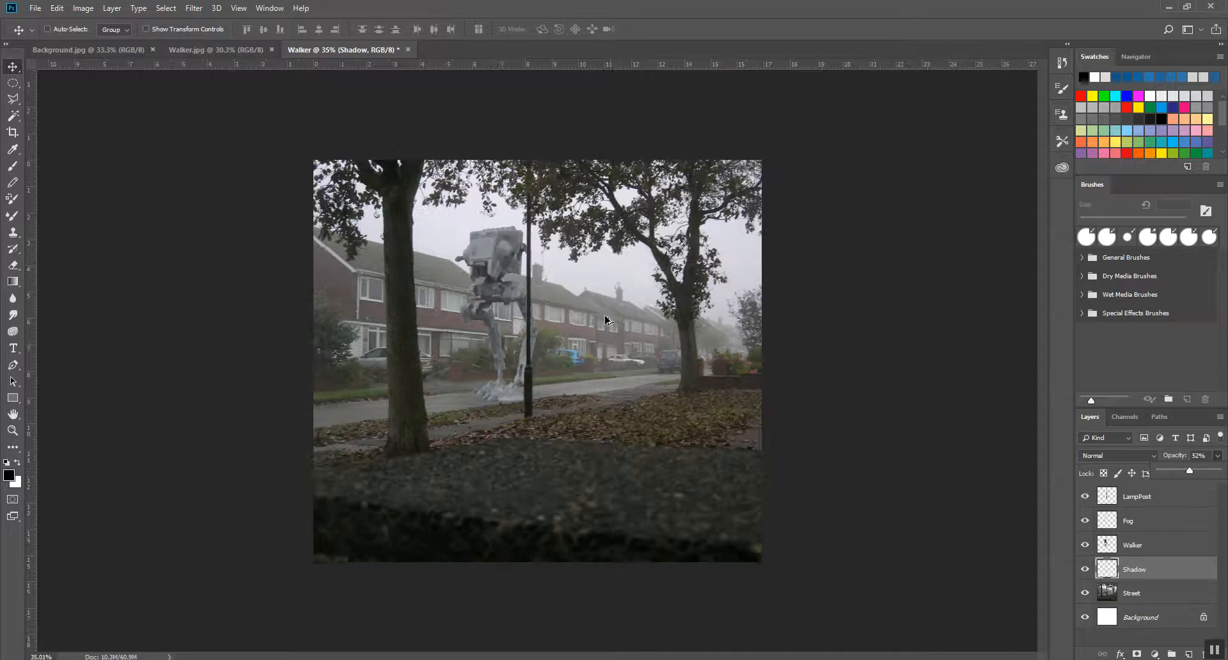
pyautogui.scroll(3, 606, 318)
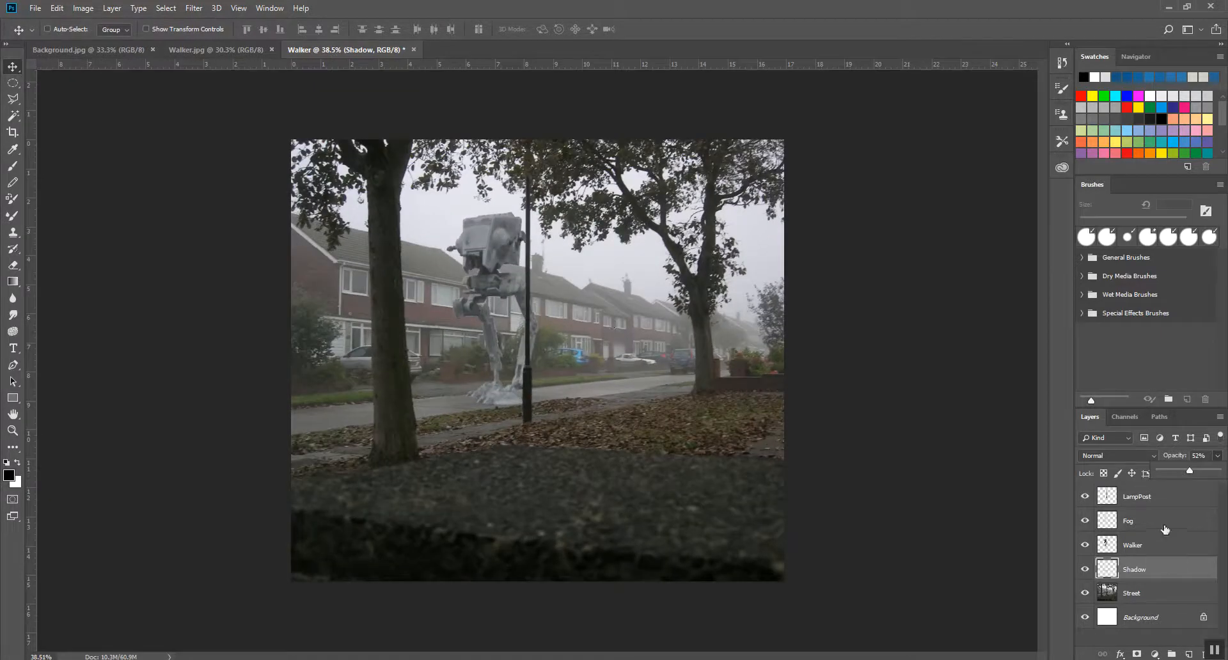
# Reduce the Fog layer's opacity to 9%.
pyautogui.click(1163, 526)
pyautogui.click(1218, 457)
pyautogui.moveTo(1187, 473); pyautogui.dragTo(1168, 475)
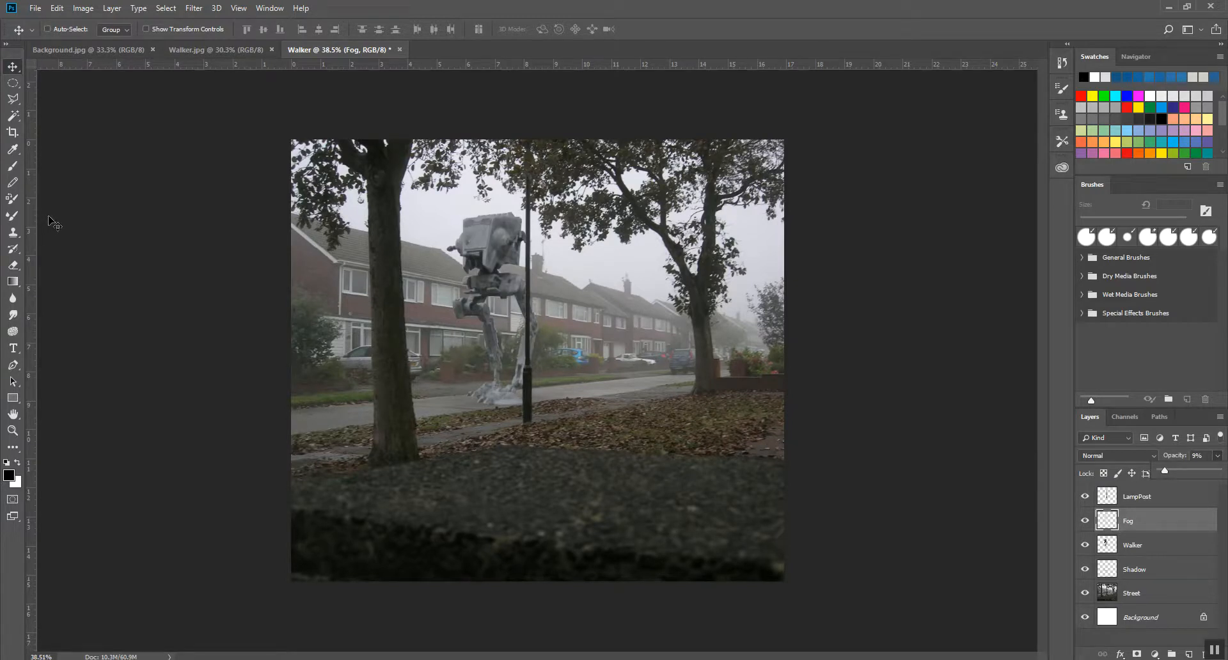
# Select the glass of the upstairs window beside the tree on the Street layer using the Magic Wand at tolerance 16.
pyautogui.click(15, 115)
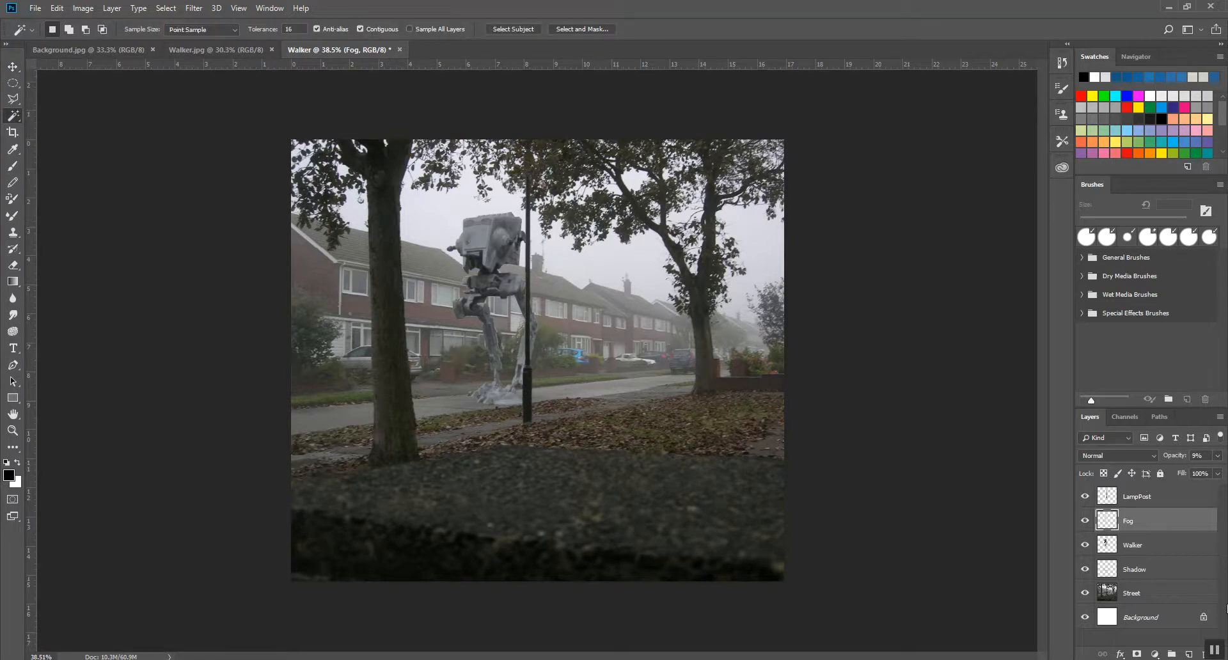
pyautogui.click(1161, 595)
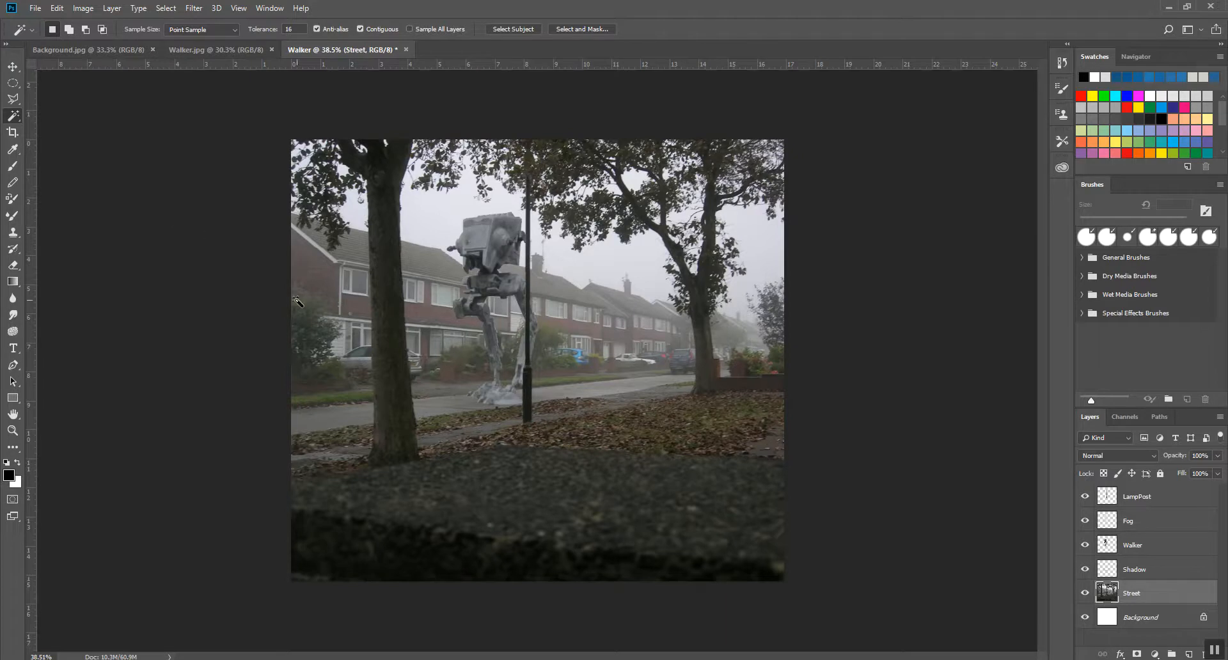
pyautogui.scroll(10, 297, 301)
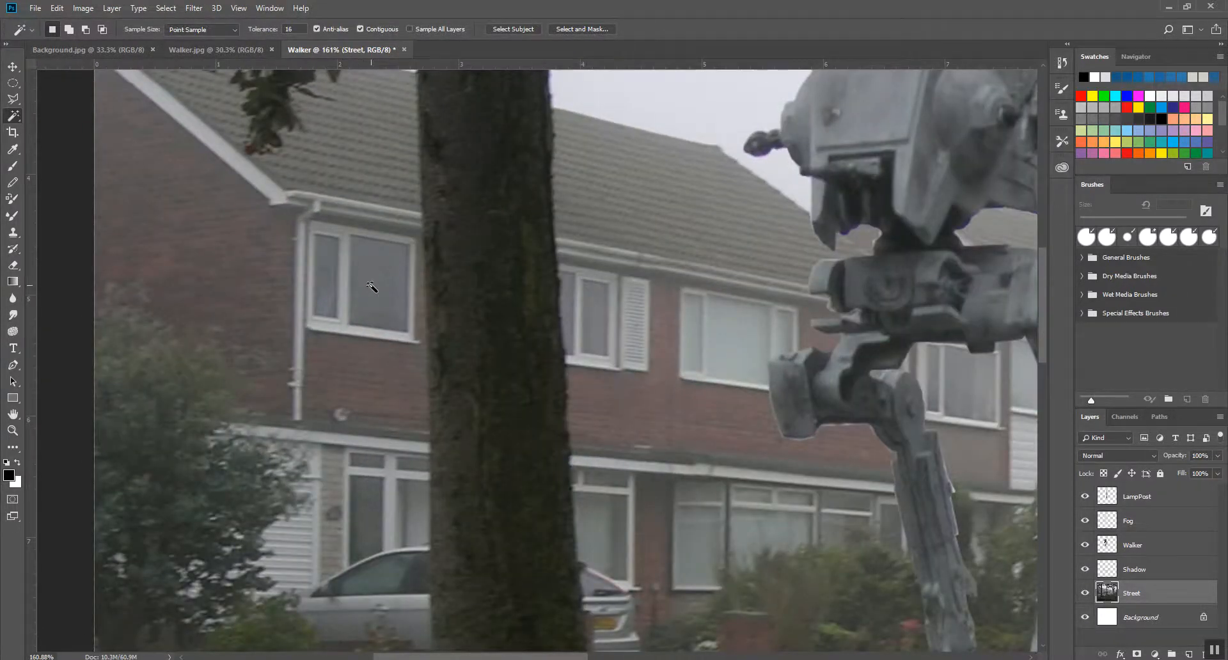
pyautogui.moveTo(379, 315)
pyautogui.mouseDown()
pyautogui.moveTo(362, 335)
pyautogui.moveTo(359, 301)
pyautogui.mouseUp()
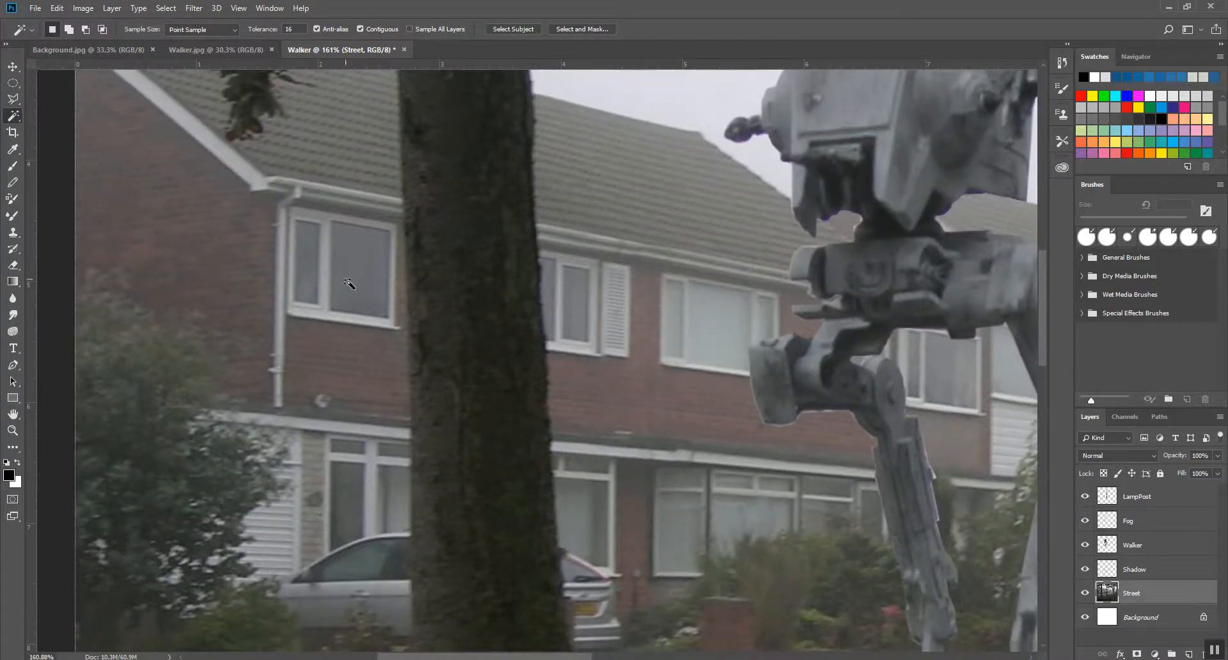
pyautogui.click(361, 273)
# Inspect the walker against the houses, and hide the LampPost, Fog, Walker and Shadow layers to show the street alone.
pyautogui.moveTo(719, 330); pyautogui.dragTo(430, 392)
pyautogui.moveTo(685, 209); pyautogui.dragTo(633, 301)
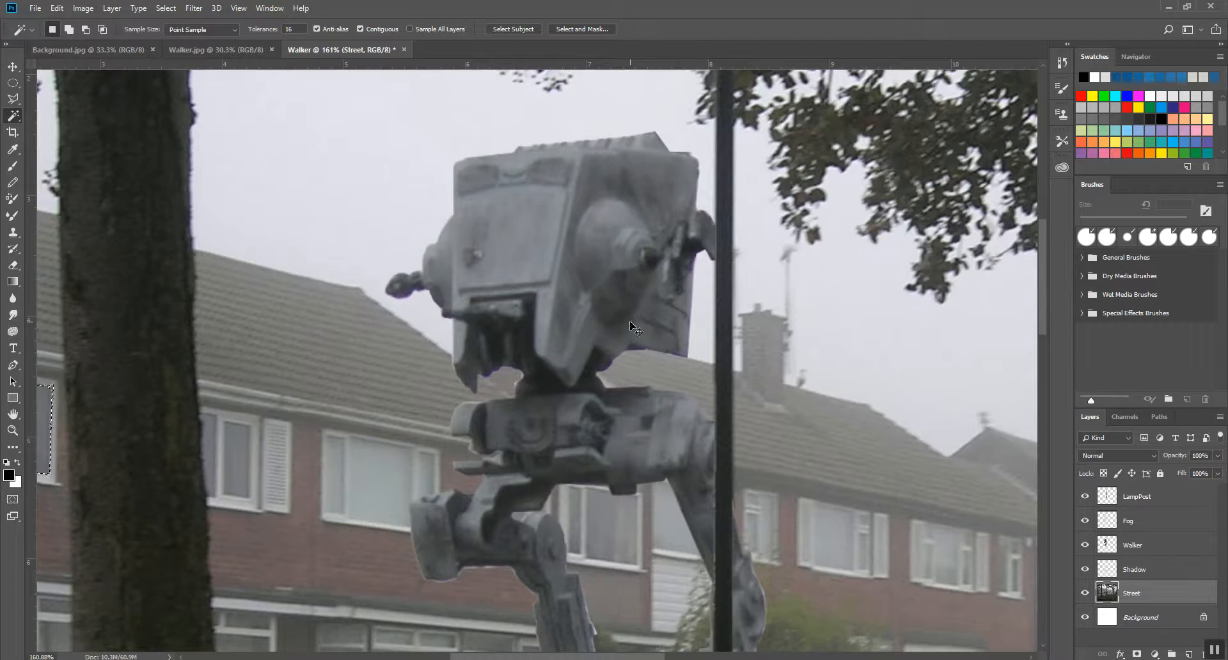
pyautogui.moveTo(479, 437); pyautogui.dragTo(551, 301)
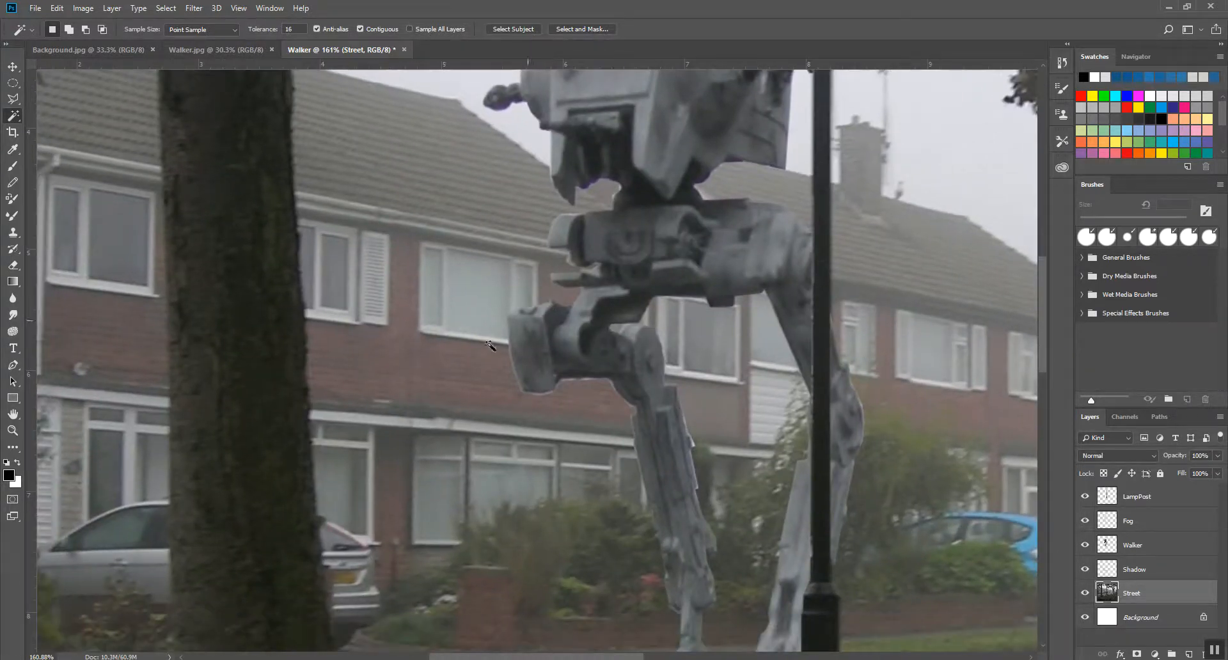
pyautogui.moveTo(335, 415); pyautogui.dragTo(356, 401)
pyautogui.moveTo(811, 461); pyautogui.dragTo(433, 397)
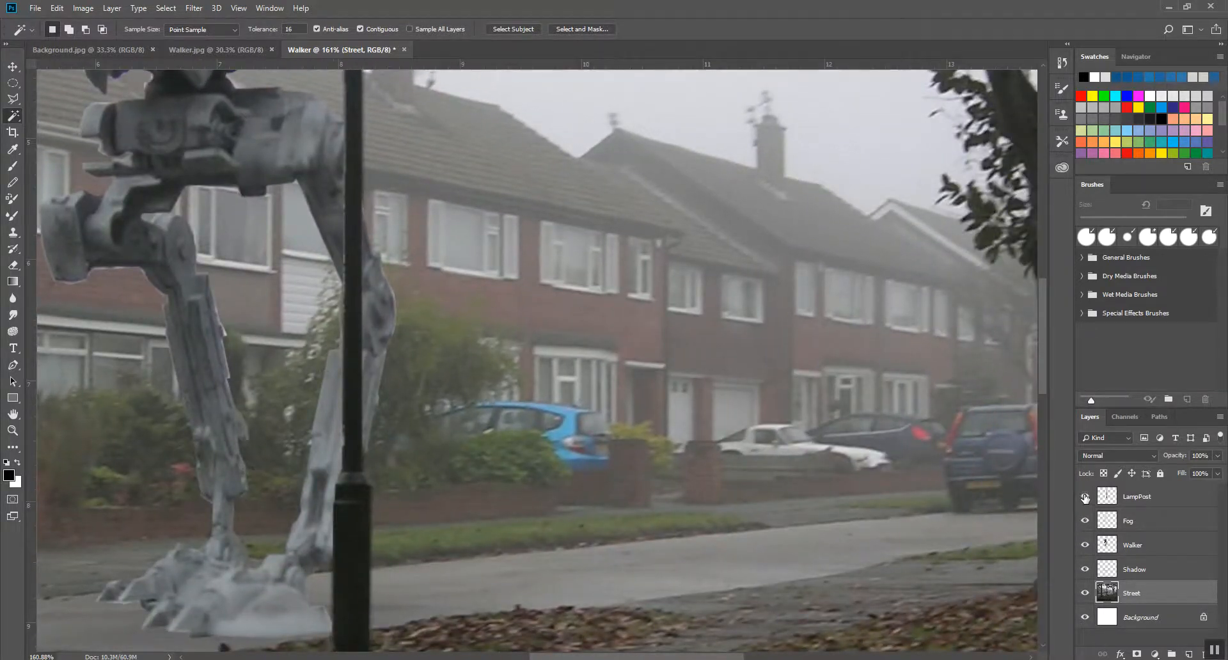
pyautogui.keyDown('alt'); pyautogui.click(1085, 593); pyautogui.keyUp('alt')
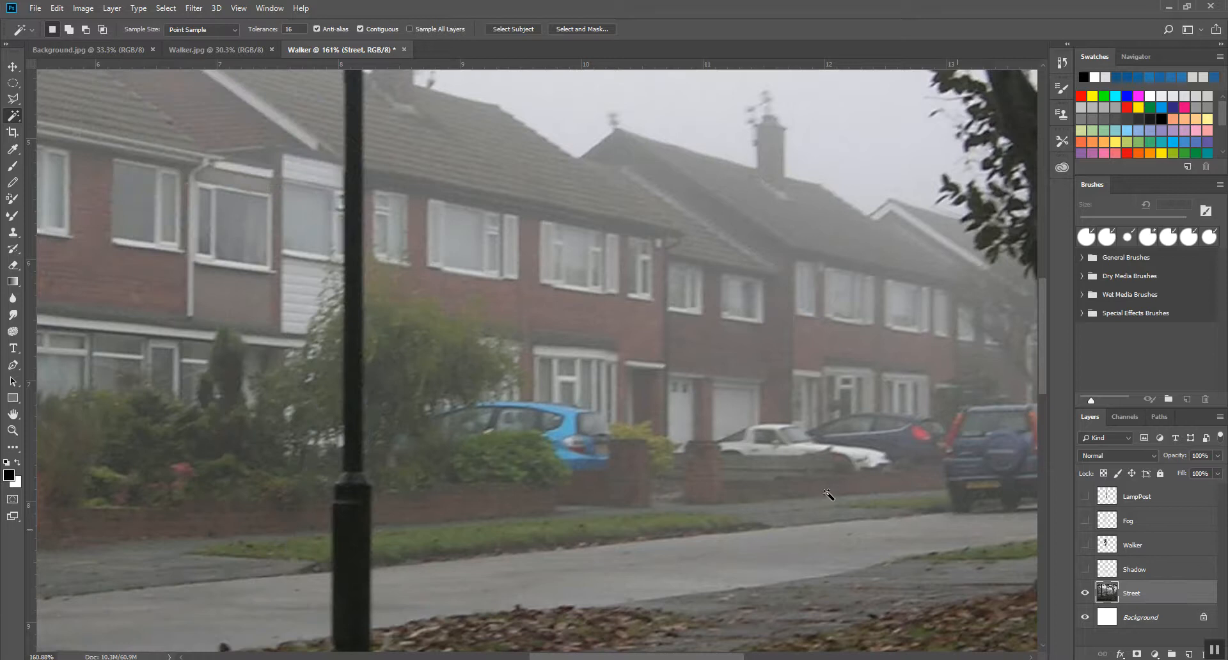
# Try selecting the lamp post's base and pole on the Street layer with the Magic Wand at tolerance 16, and clear the selection.
pyautogui.scroll(-1, 405, 417)
pyautogui.scroll(2, 373, 452)
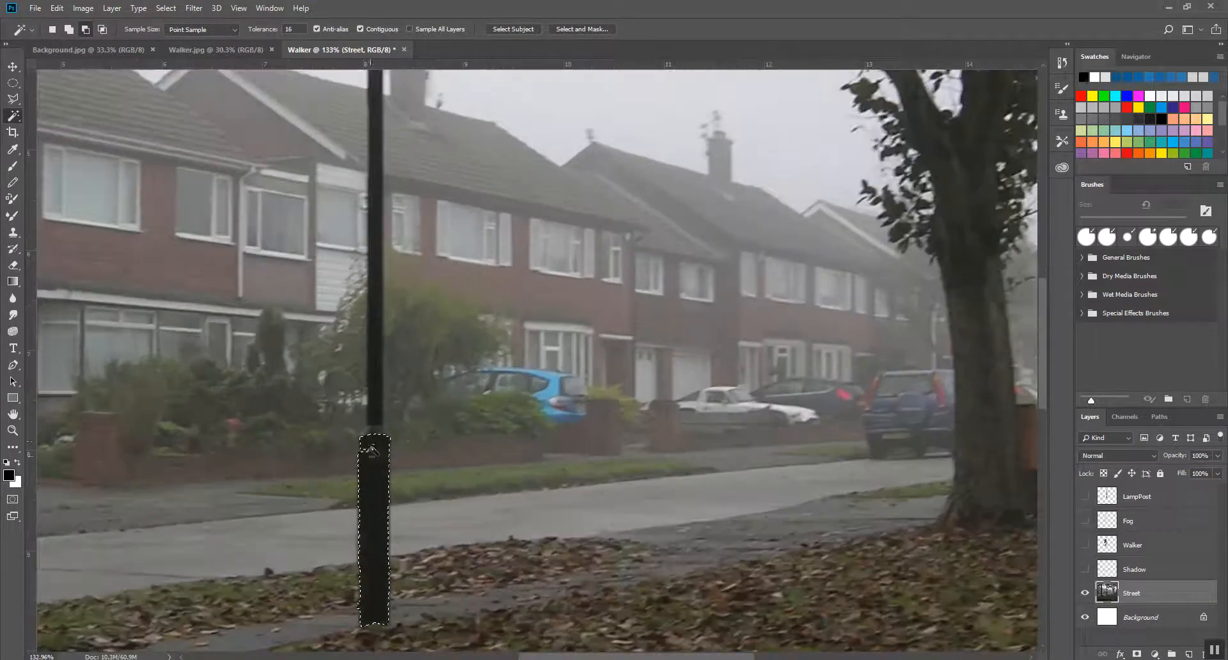
pyautogui.keyDown('shift'); pyautogui.click(373, 416); pyautogui.keyUp('shift')
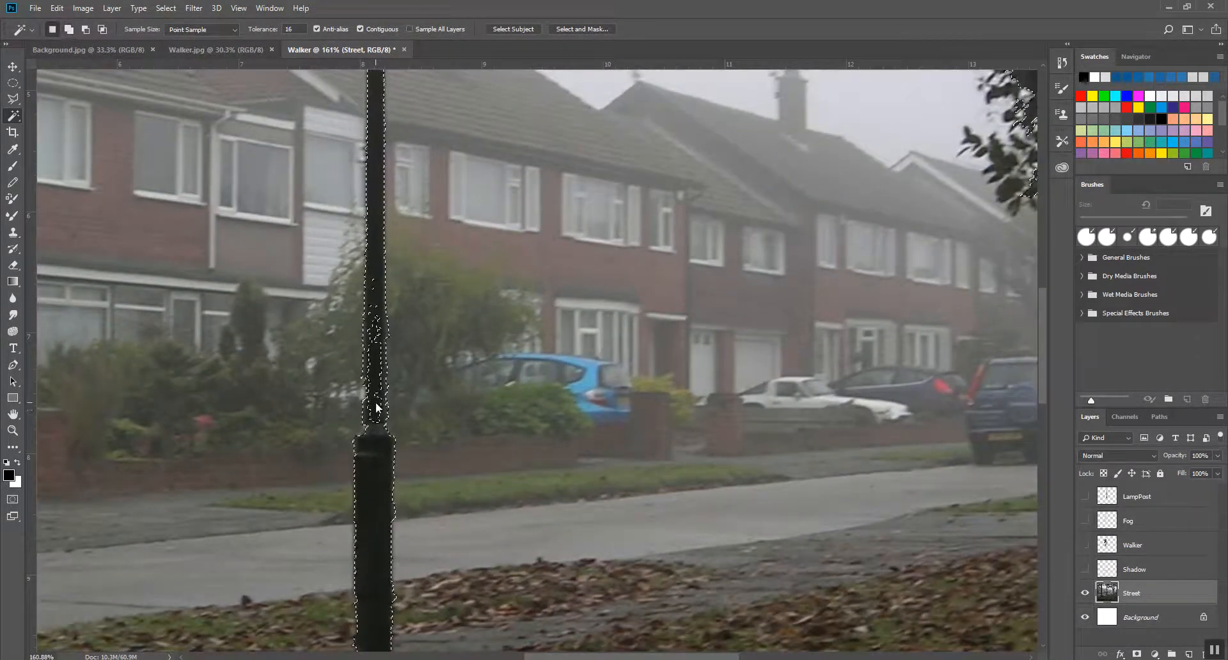
pyautogui.scroll(-2, 376, 323)
pyautogui.scroll(-1, 377, 321)
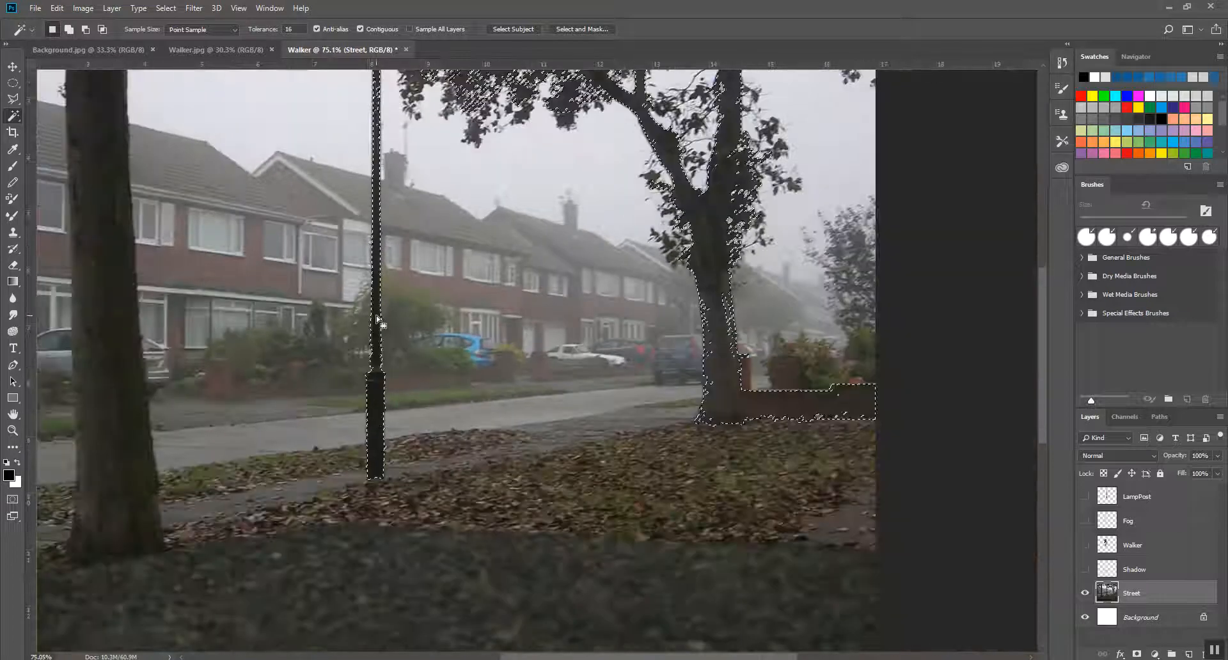
pyautogui.scroll(2, 377, 321)
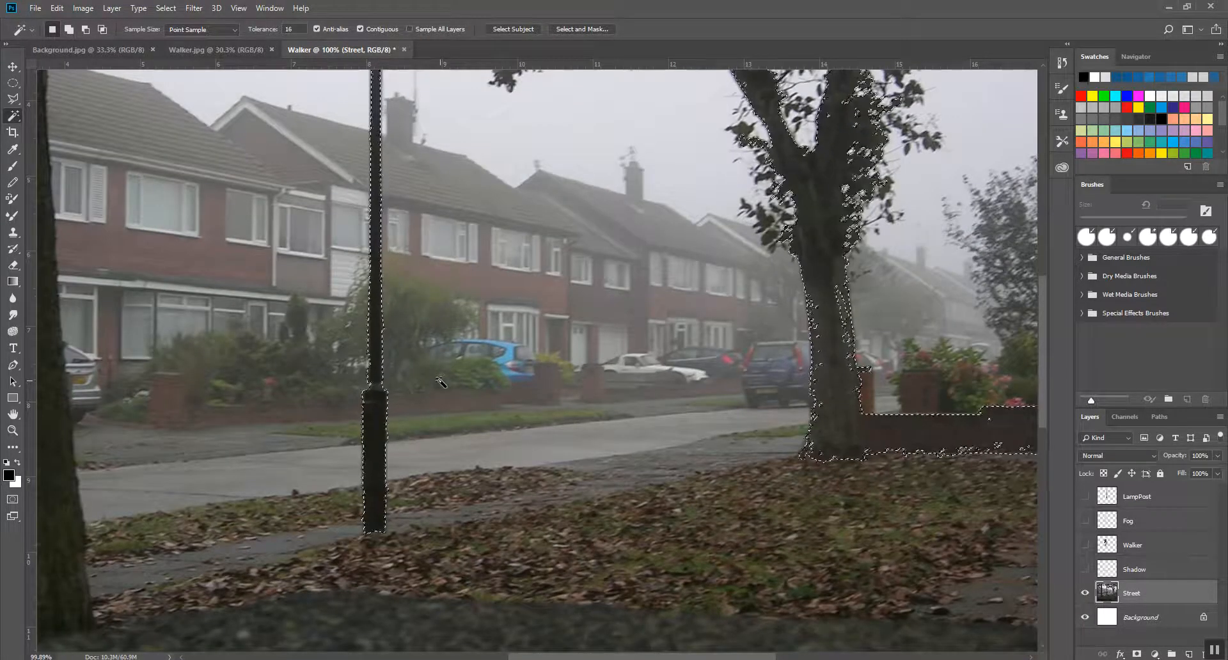
pyautogui.scroll(-1, 619, 334)
pyautogui.scroll(-2, 683, 196)
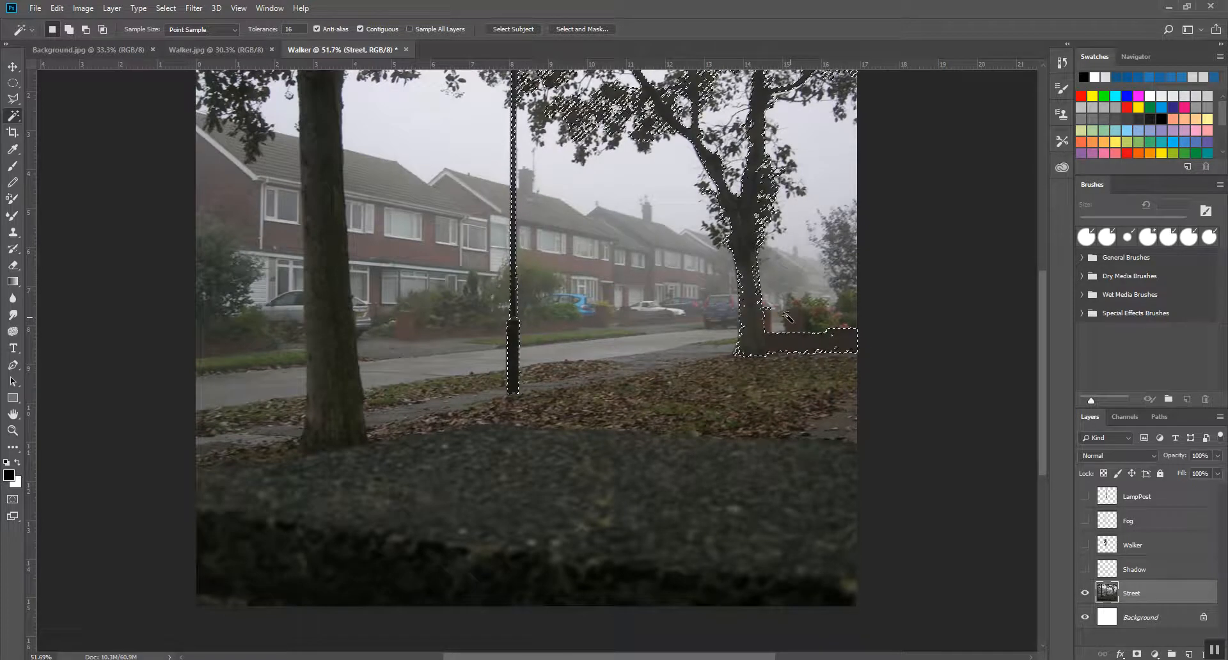
pyautogui.hotkey('ctrl', 'd')
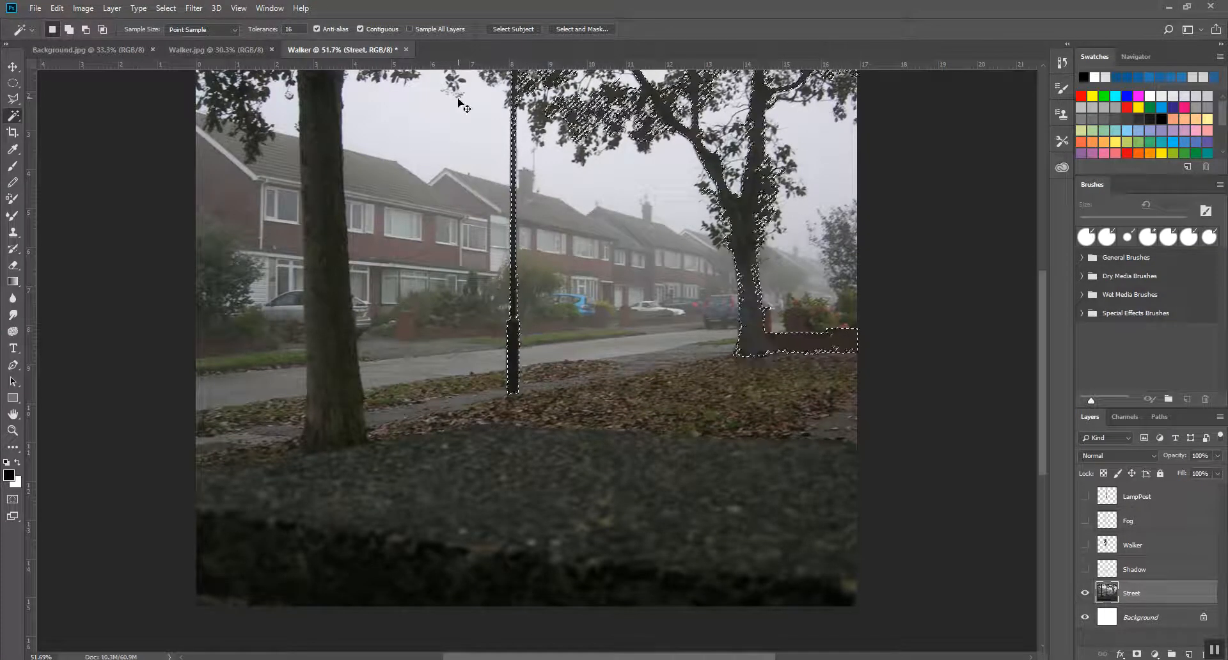
# Try a Magic Wand selection at tolerance 16 on the upper lamp post just below the leaves.
pyautogui.scroll(2, 479, 124)
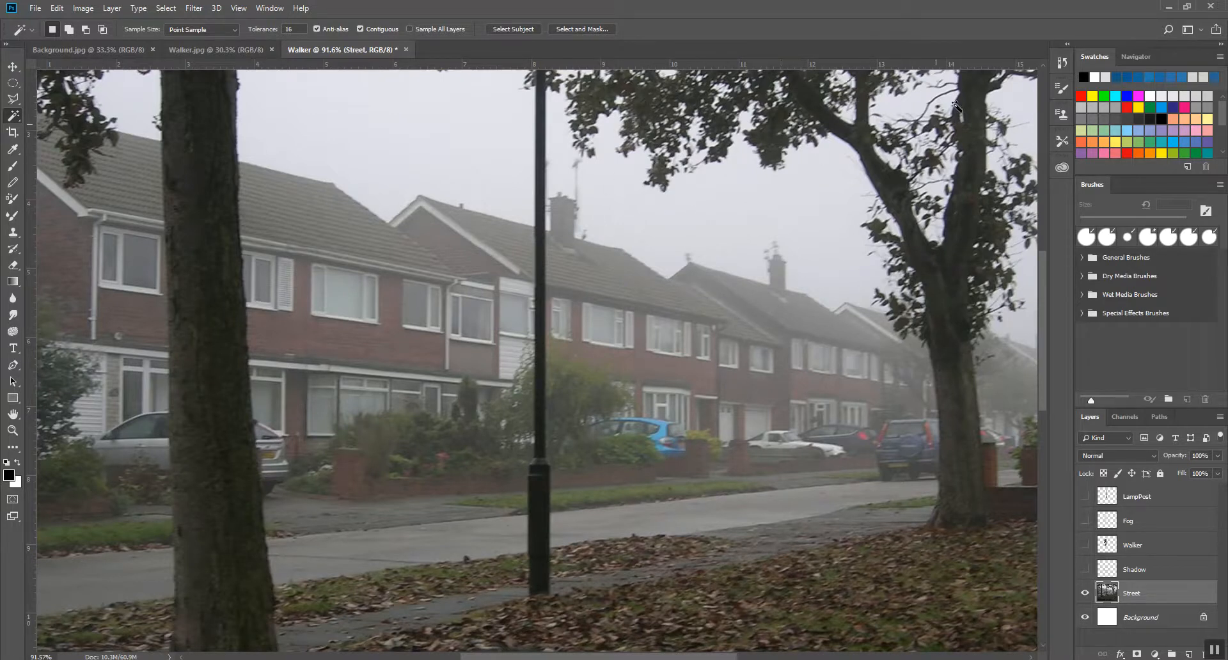
pyautogui.scroll(5, 605, 157)
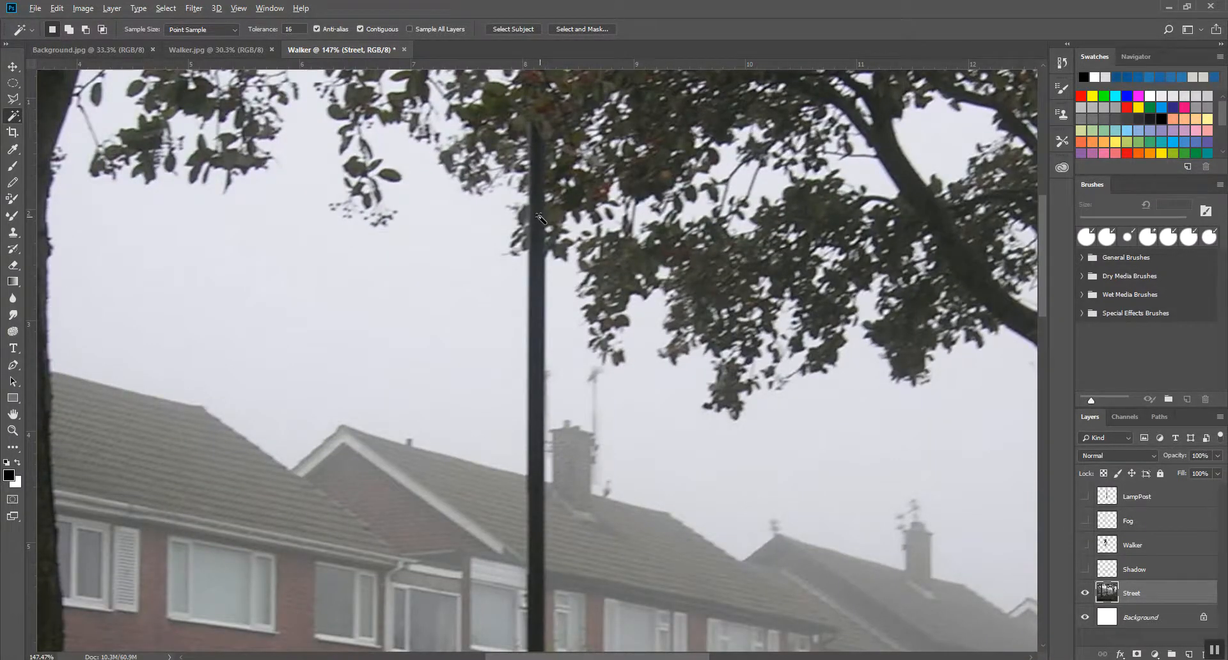
pyautogui.click(539, 228)
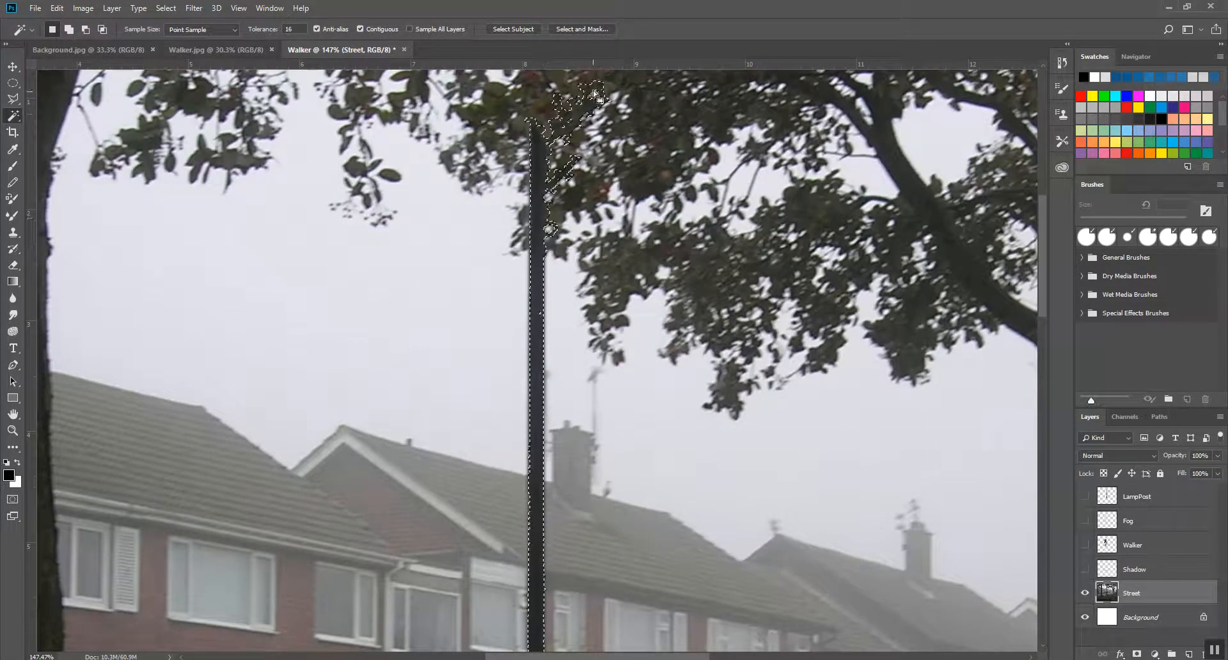
# Try selecting the sky between the large tree and the lamp post with the Magic Wand, and clear the selection.
pyautogui.scroll(-3, 586, 119)
pyautogui.click(450, 325)
pyautogui.scroll(4, 398, 307)
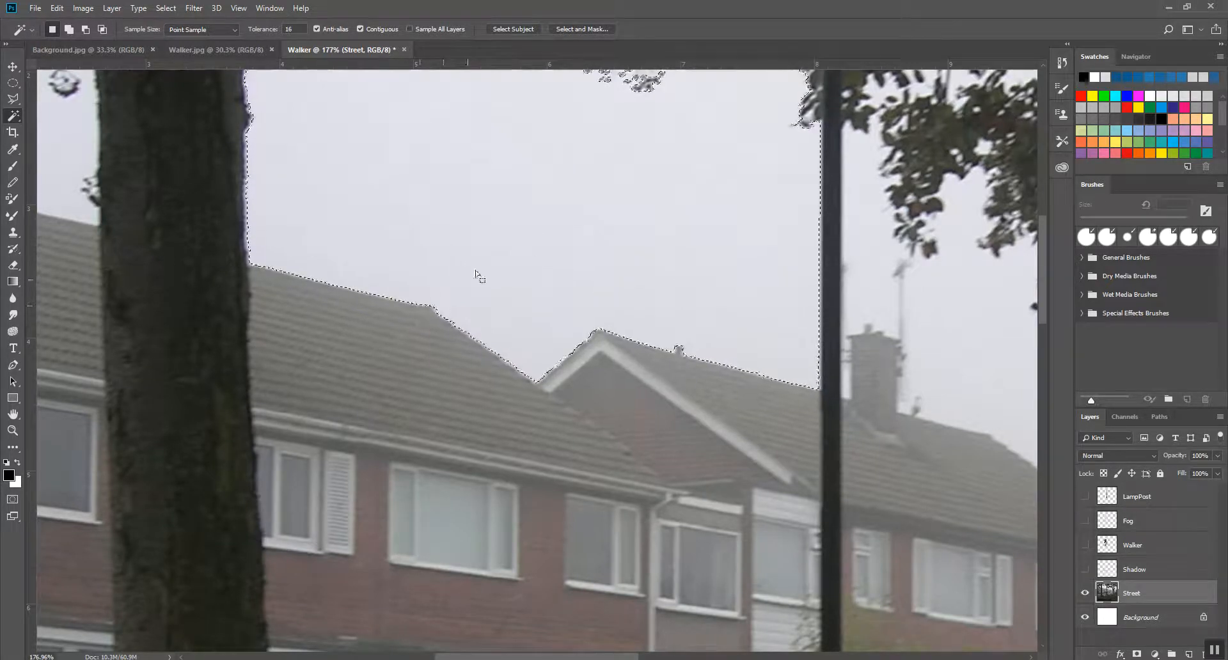
pyautogui.scroll(-4, 452, 339)
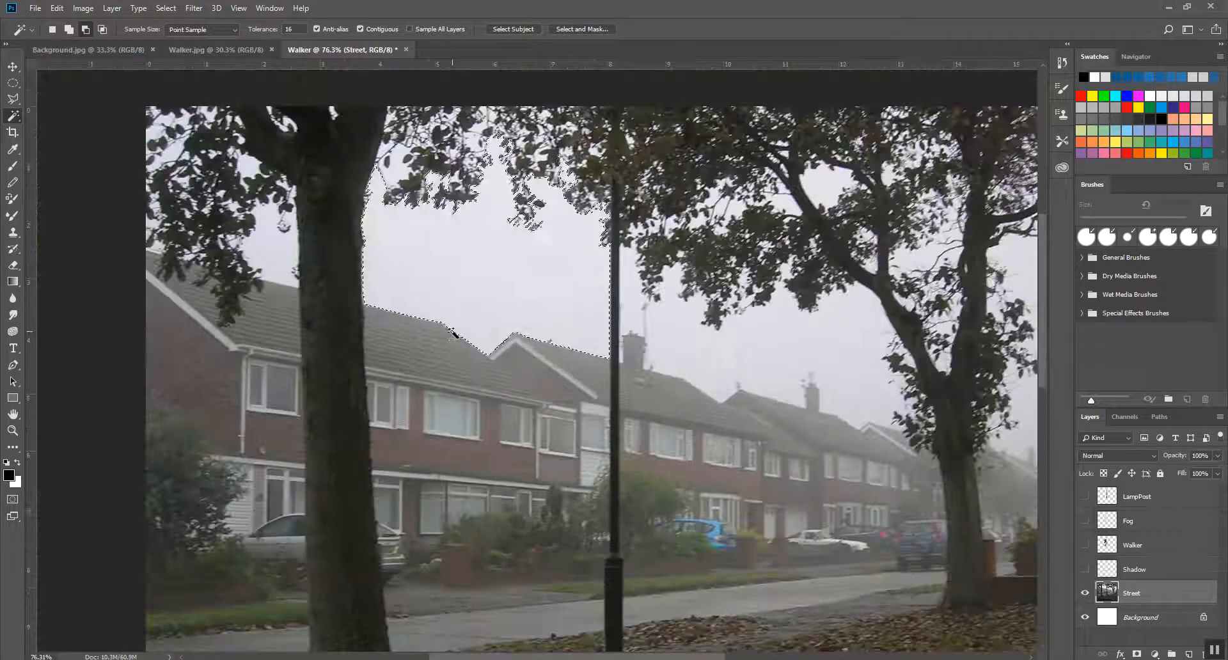
pyautogui.hotkey('ctrl', 'd')
pyautogui.scroll(-3, 471, 327)
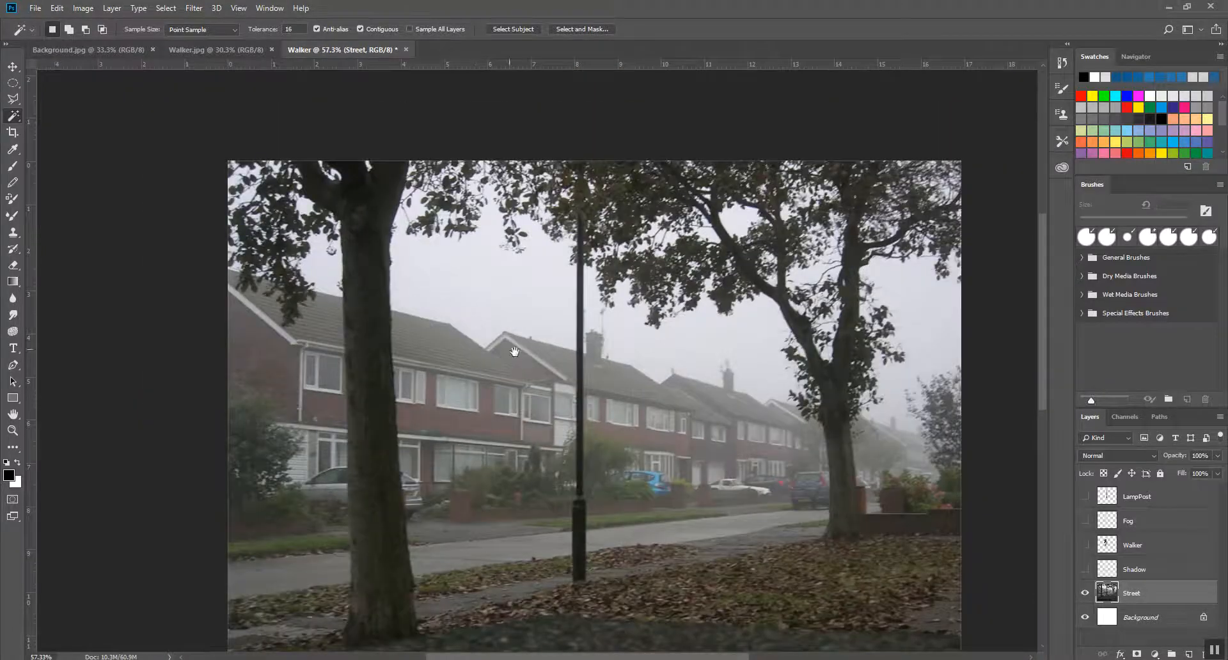
pyautogui.moveTo(514, 351); pyautogui.dragTo(499, 300)
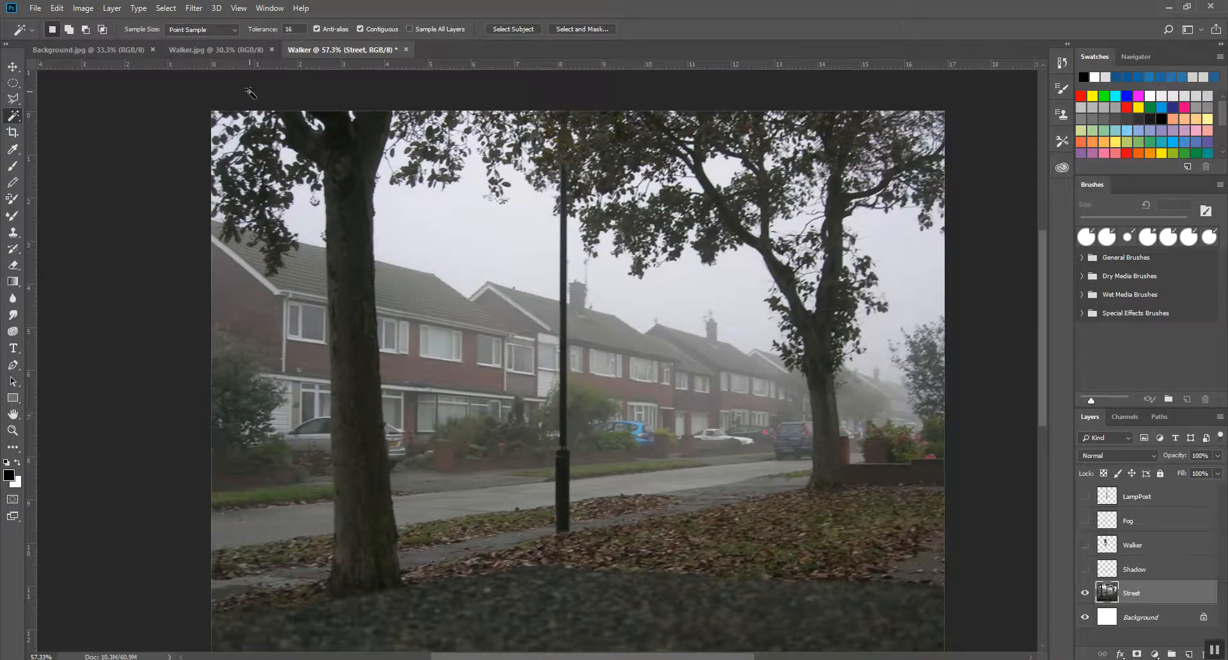
# In Walker.jpg, try selecting the sky around the walker's head with the Magic Wand at tolerance 16, and clear the selection.
pyautogui.click(216, 49)
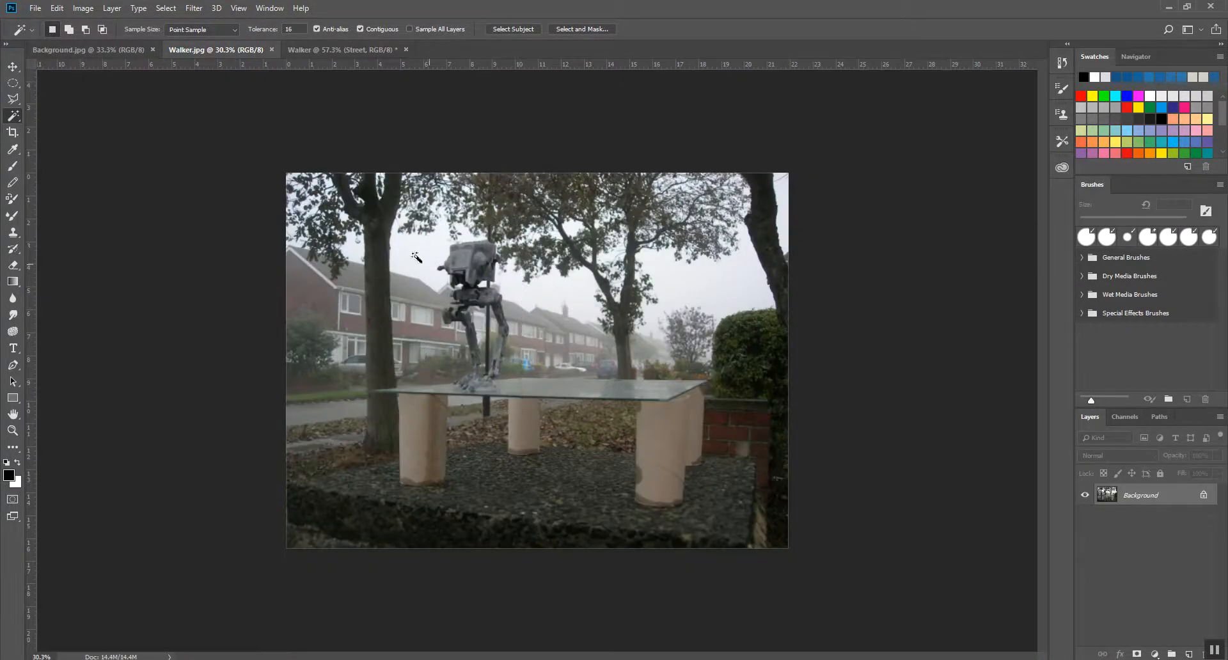
pyautogui.scroll(5, 452, 279)
pyautogui.click(390, 194)
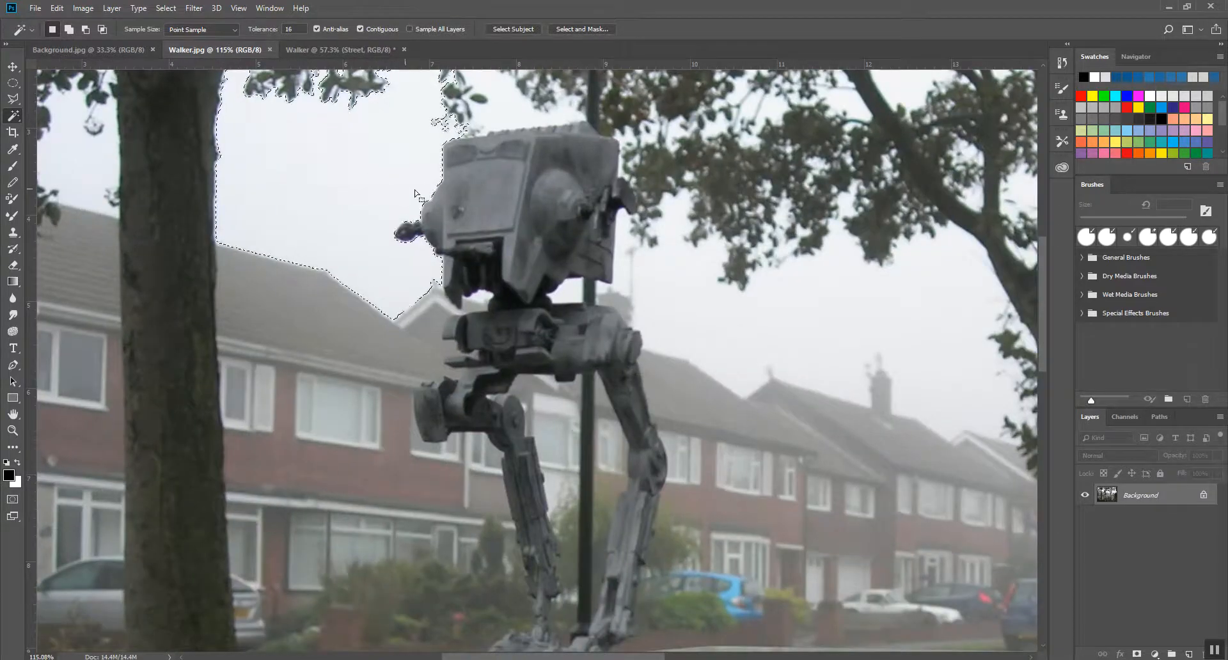
pyautogui.scroll(2, 484, 156)
pyautogui.keyDown('shift'); pyautogui.click(486, 156); pyautogui.keyUp('shift')
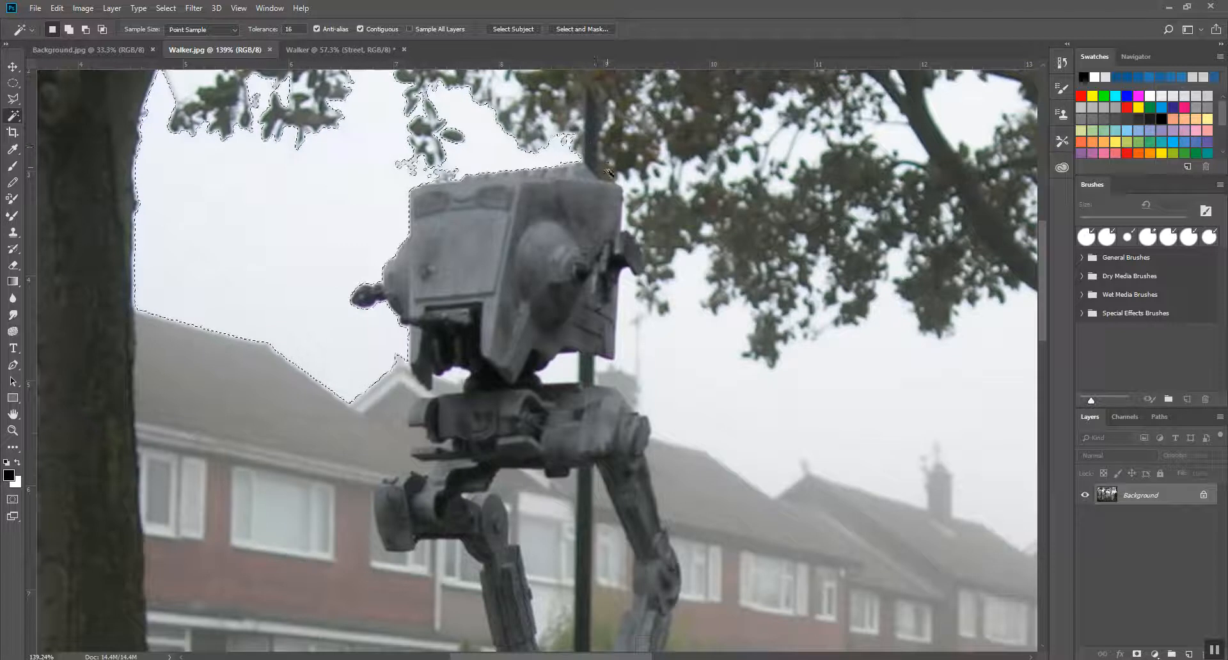
pyautogui.keyDown('shift'); pyautogui.click(631, 356); pyautogui.keyUp('shift')
pyautogui.hotkey('ctrl', 'd')
pyautogui.scroll(-4, 576, 358)
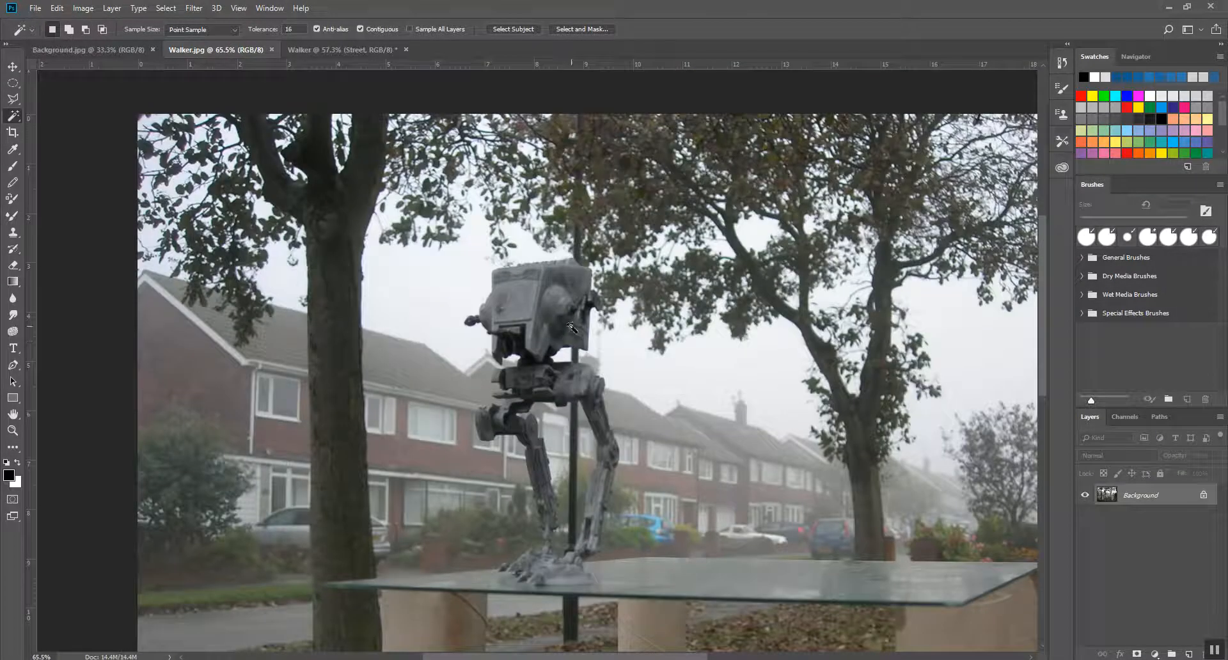
pyautogui.scroll(-1, 571, 329)
# Check the Background.jpg original, and show the Shadow, Walker, Fog and LampPost layers again in the Walker composite.
pyautogui.click(133, 51)
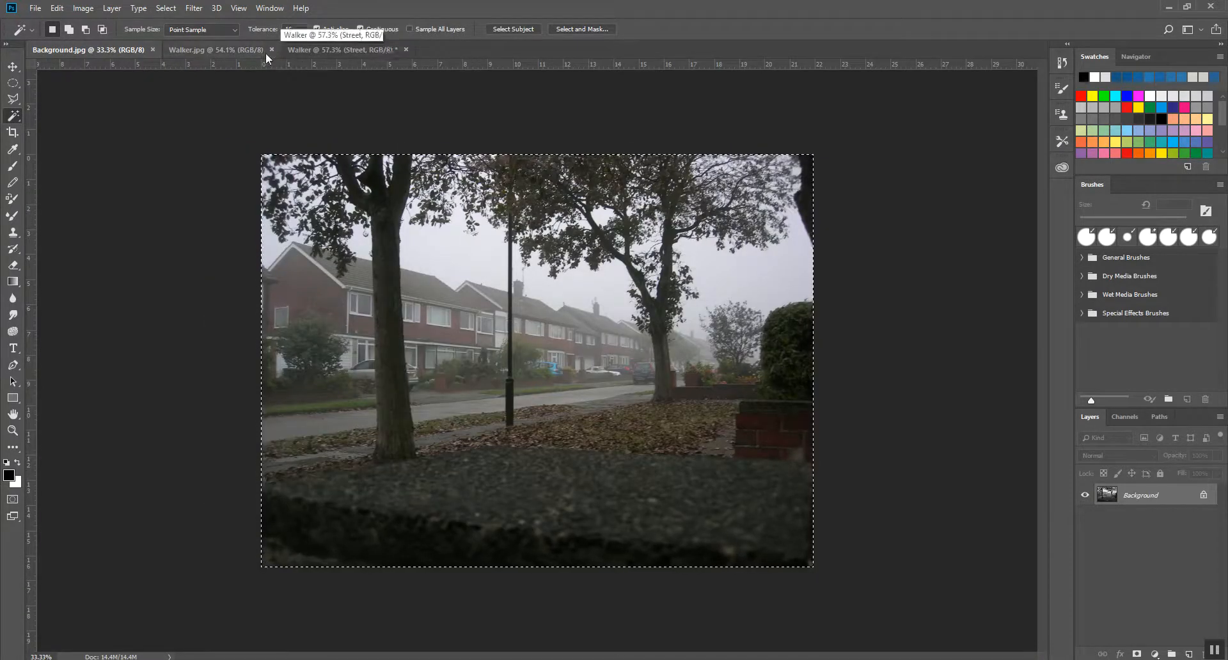
pyautogui.click(228, 50)
pyautogui.click(344, 50)
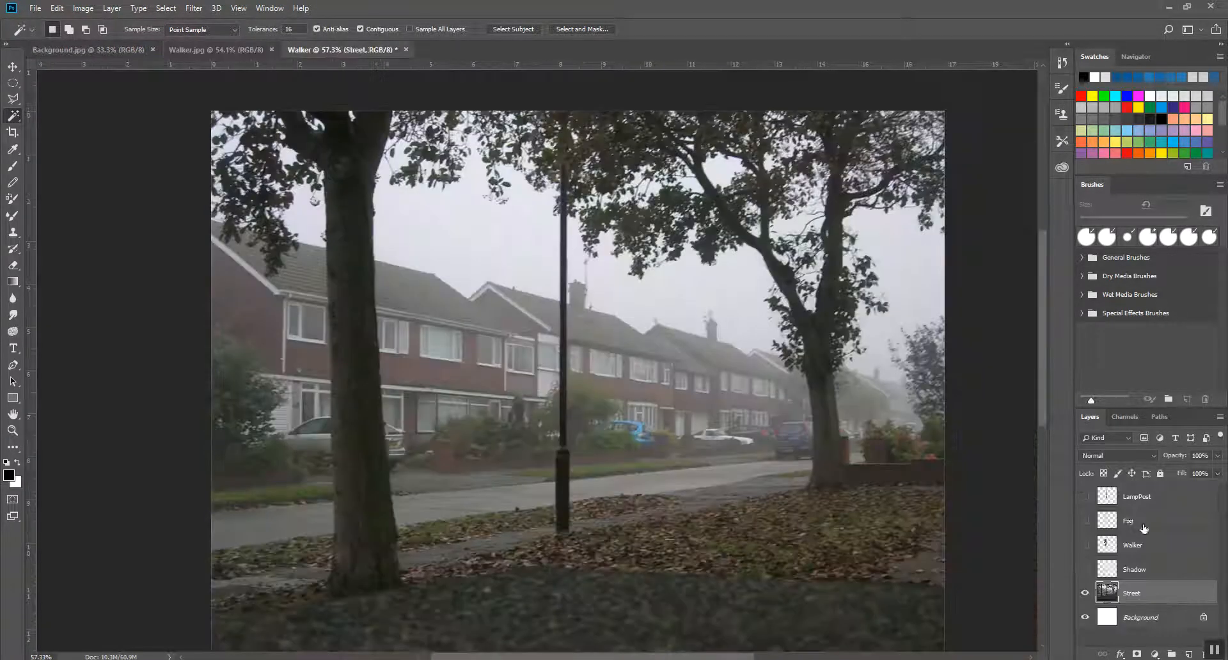
pyautogui.moveTo(1085, 569); pyautogui.dragTo(1081, 493)
pyautogui.scroll(-3, 628, 384)
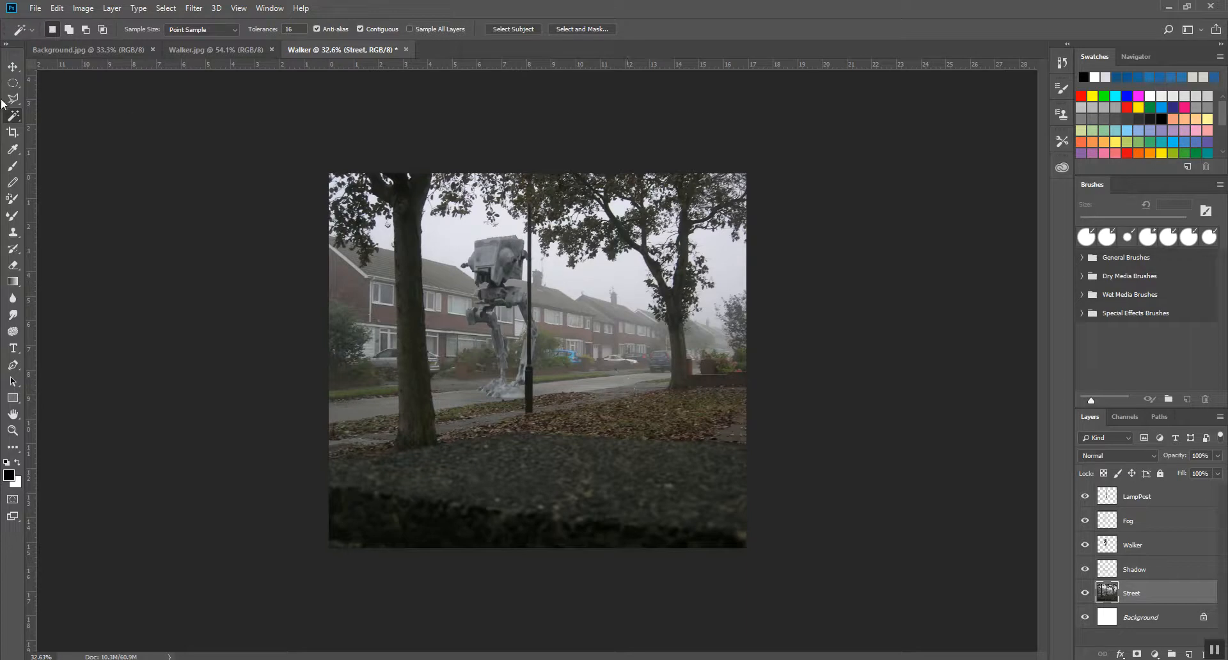
# Crop the dark wall off the bottom of the composite, reducing the image height to about 11.5 cm.
pyautogui.click(13, 132)
pyautogui.moveTo(537, 545); pyautogui.dragTo(537, 503)
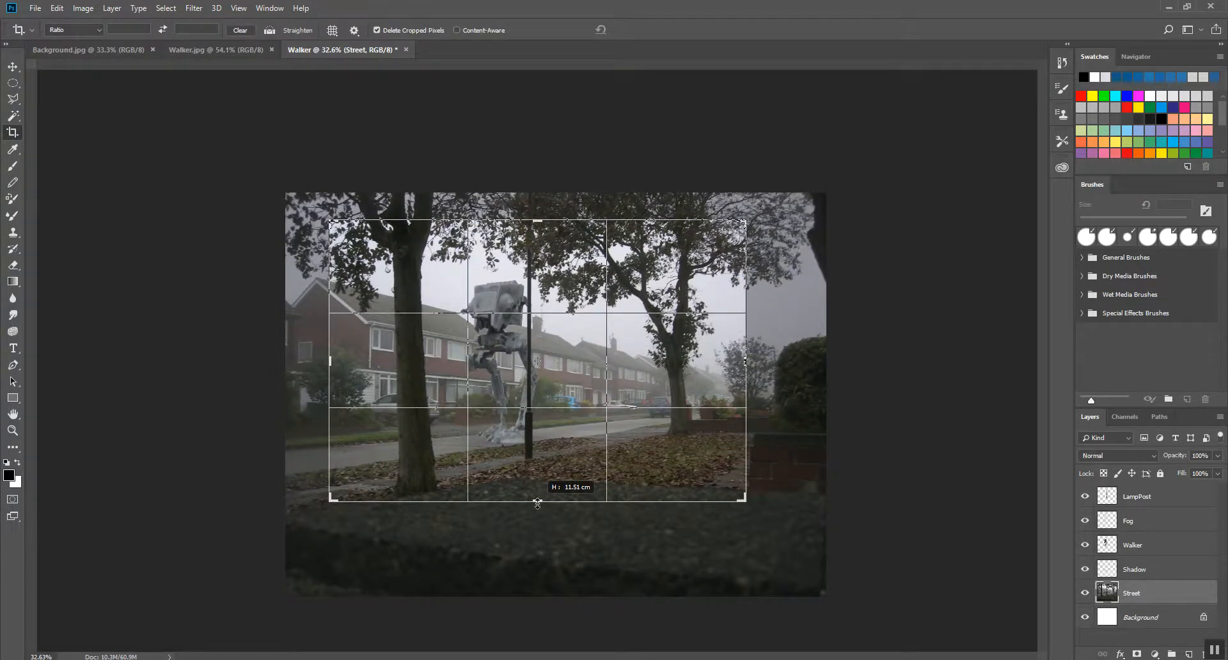
pyautogui.press('Return')
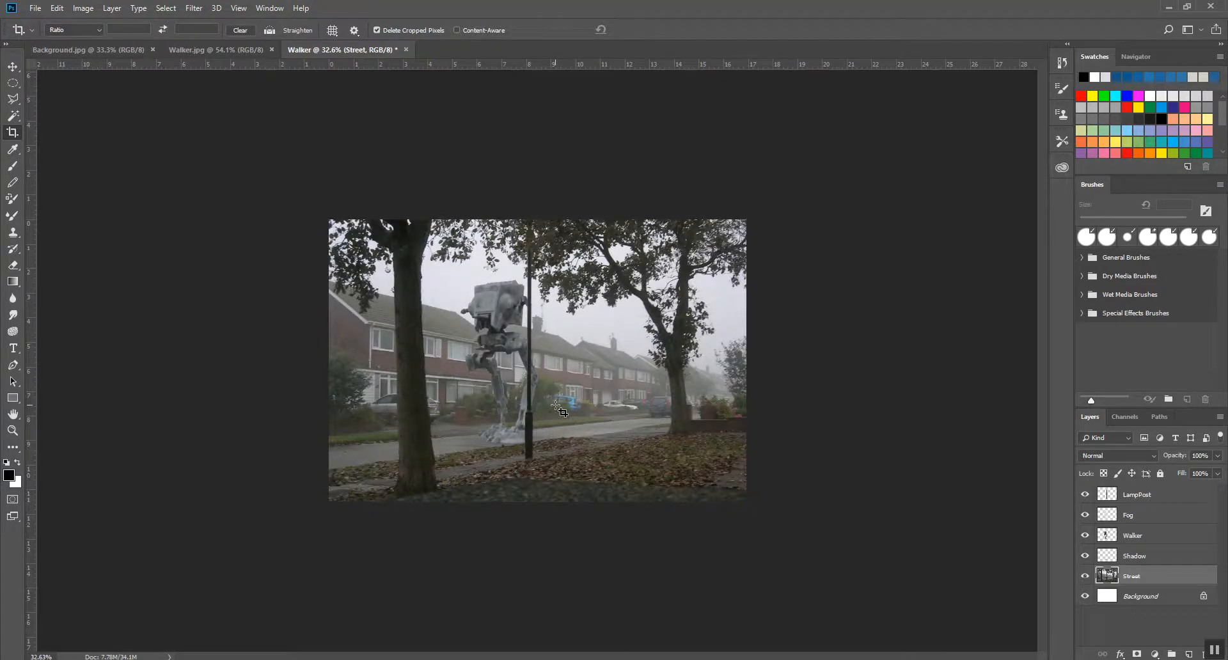
pyautogui.hotkey('ctrl', '+')
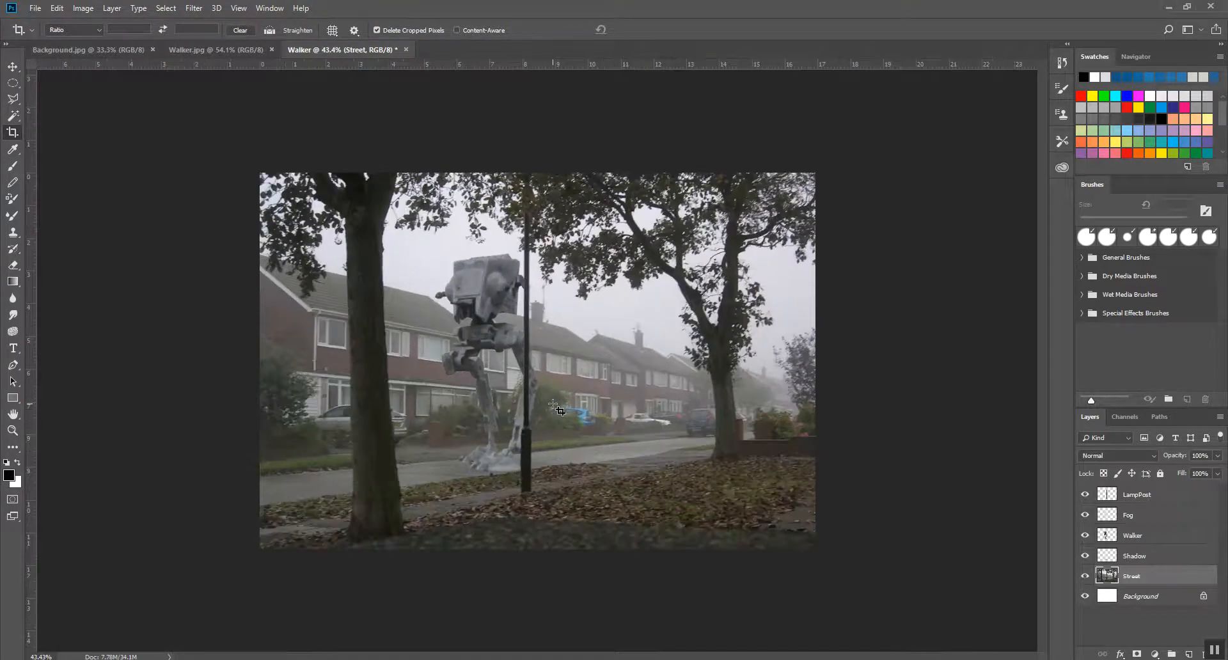